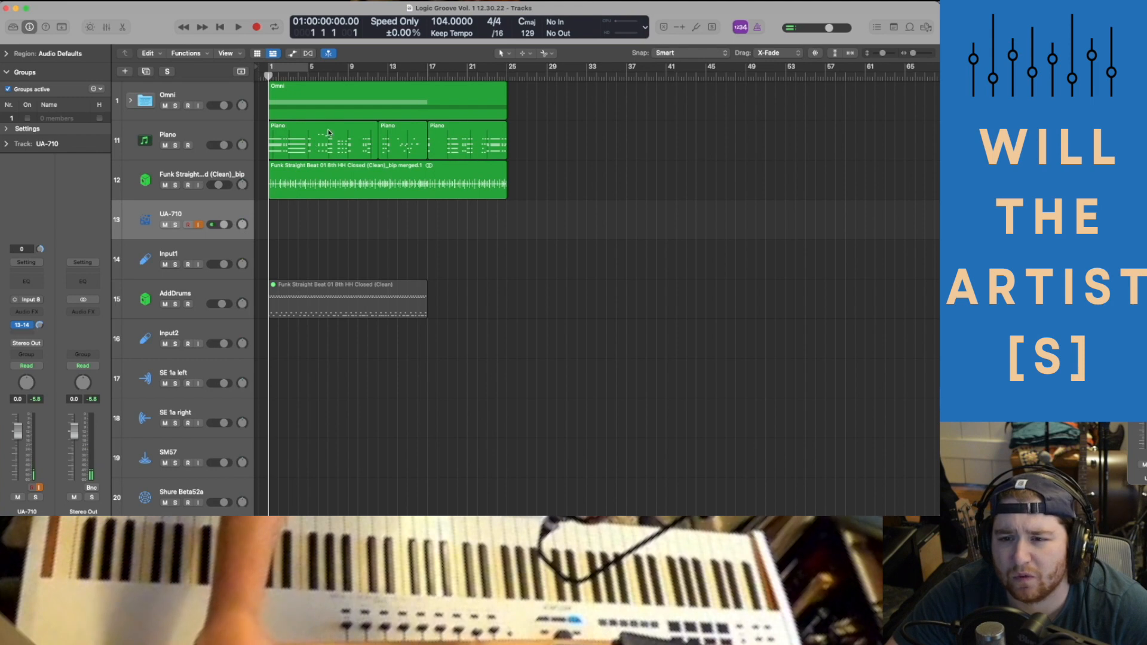
Listen to the opening bars of the arrangement with the Piano track temporarily muted.
left_click(165, 146)
key("space")
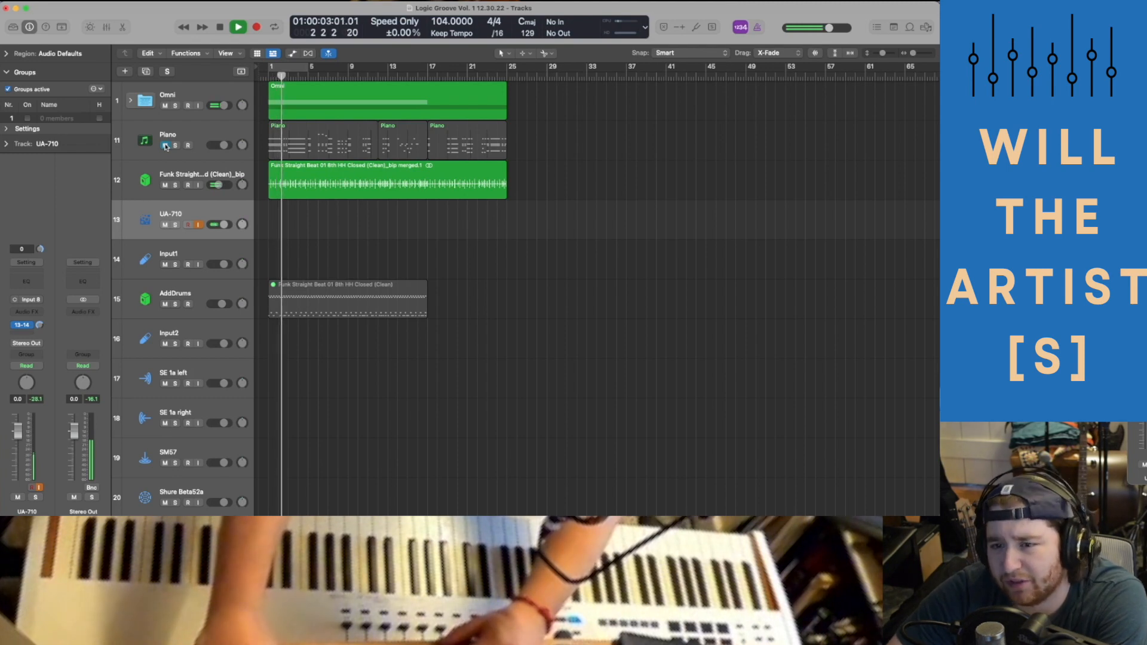
key("space")
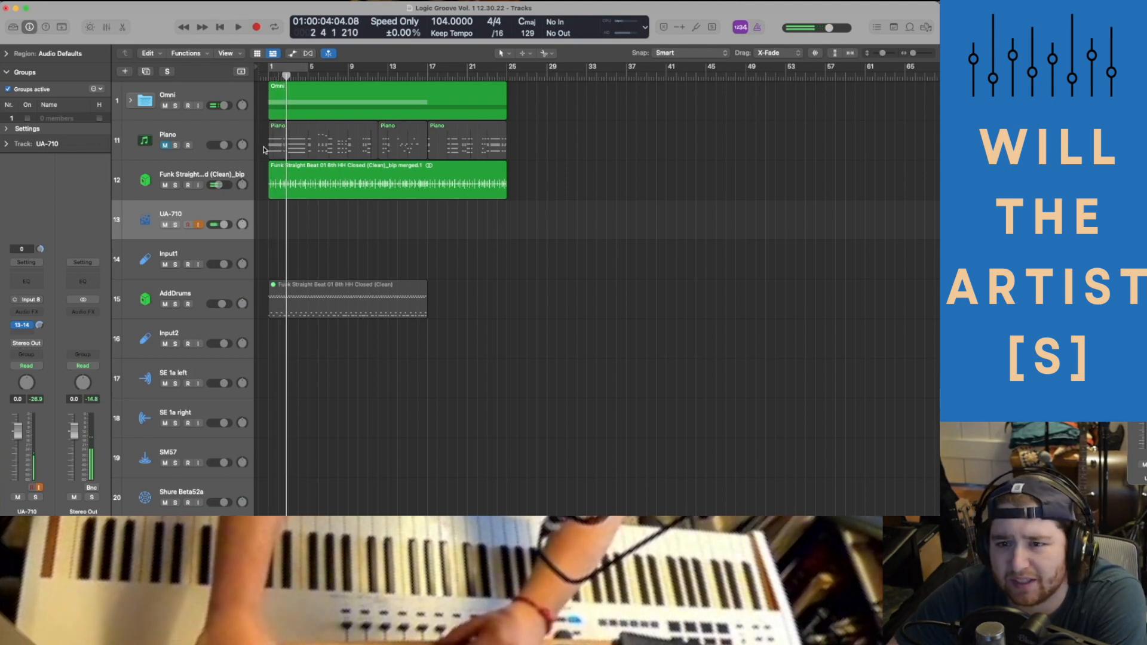
left_click(165, 146)
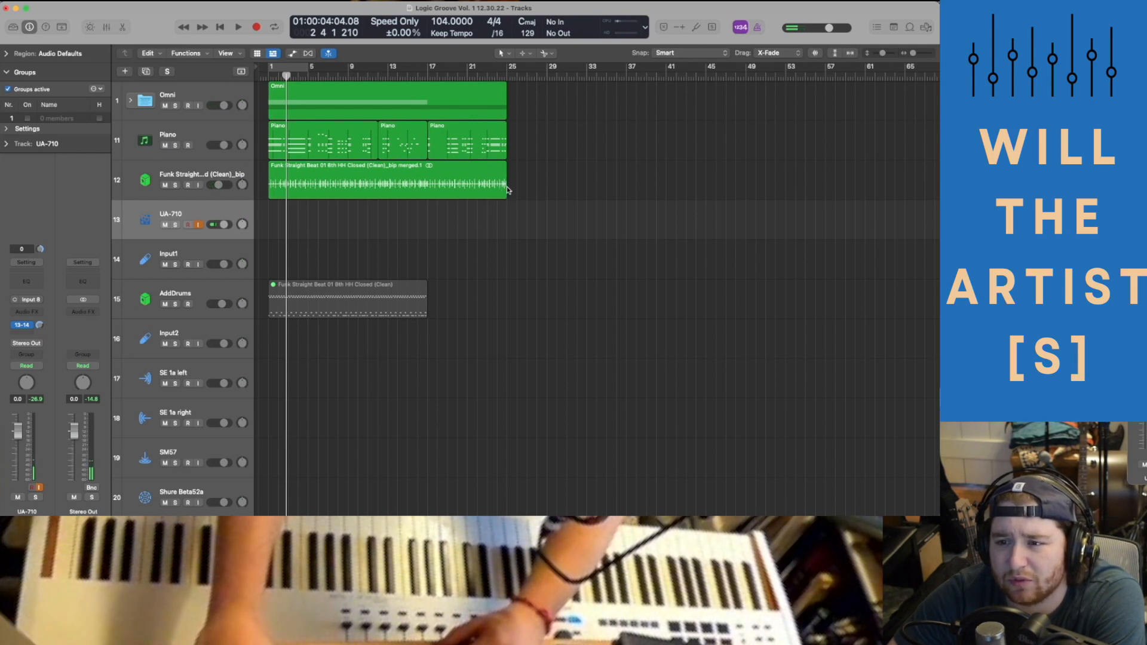
Expand the Omni track stack and loop the merged Omni1_bip region out to bar 49.
left_click(131, 102)
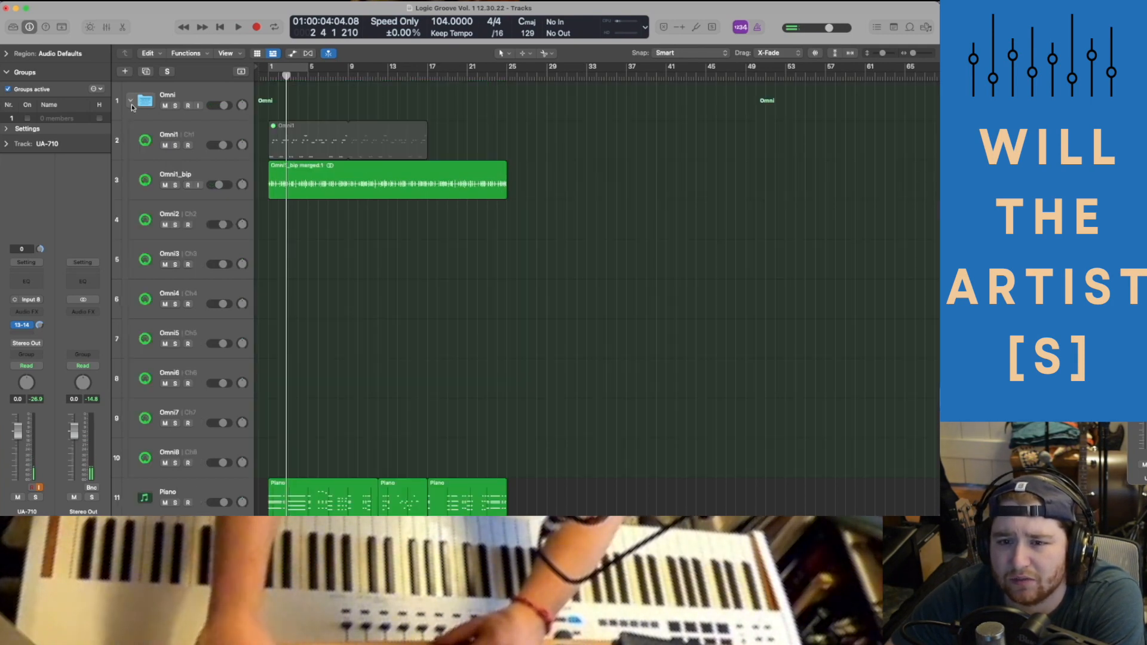
left_click_drag(507, 176, 746, 198)
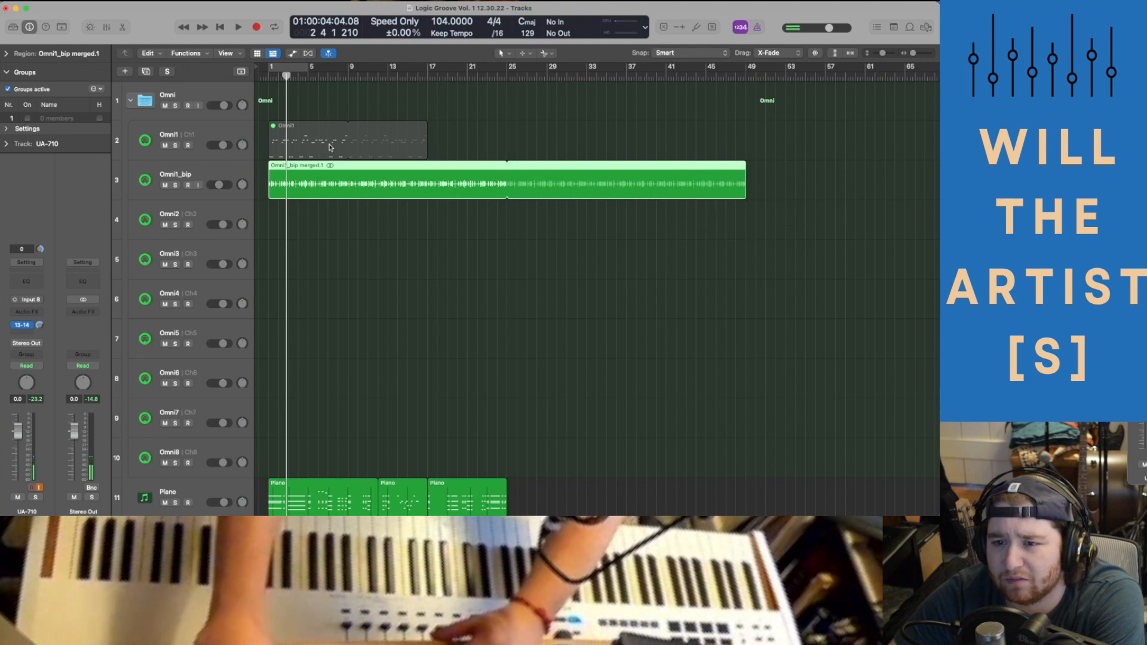
Loop the merged Funk Straight Beat drum region on track 12 out to bar 49 and collapse the Omni stack.
scroll(455, 442, "down", 3)
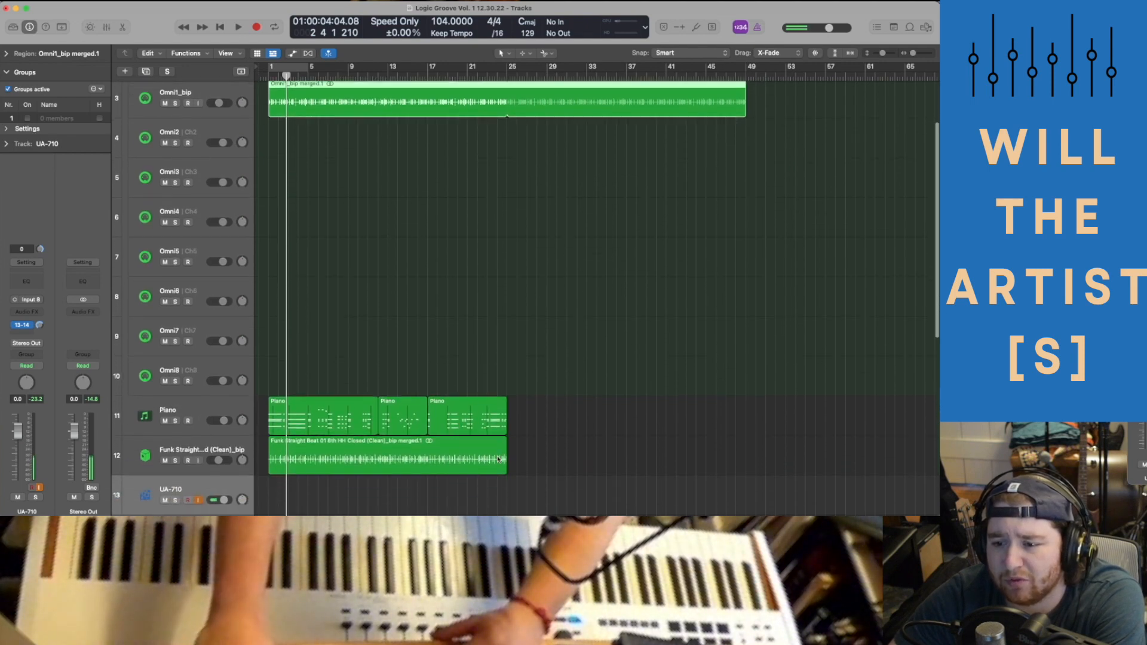
left_click(505, 443)
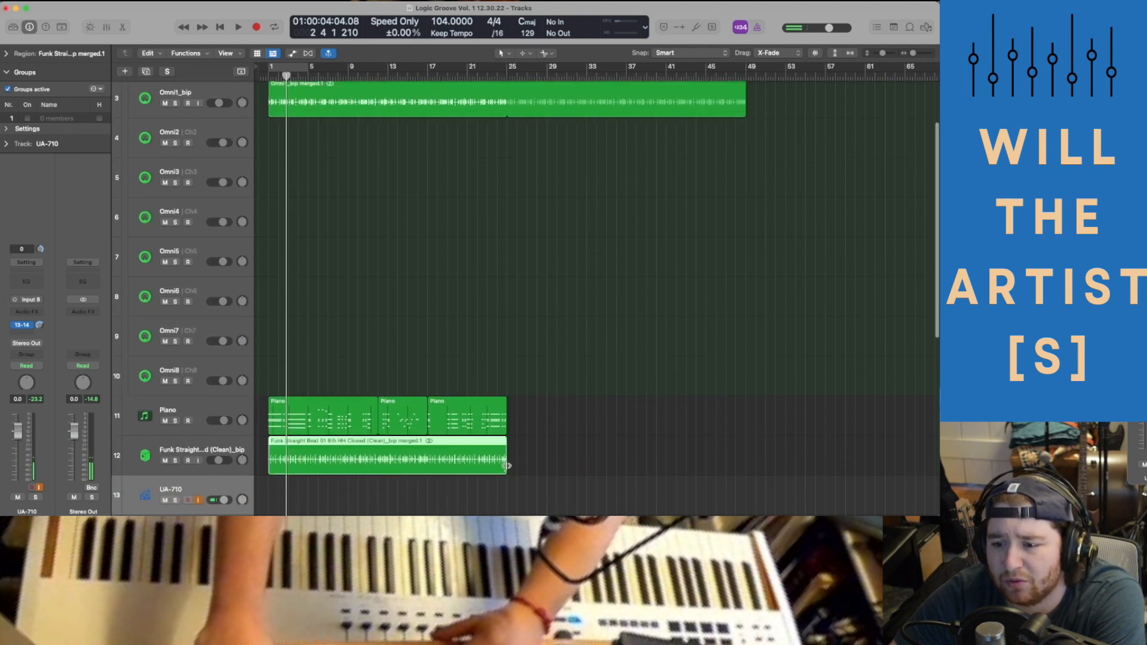
left_click_drag(507, 466, 747, 441)
left_click(443, 297)
scroll(445, 300, "up", 3)
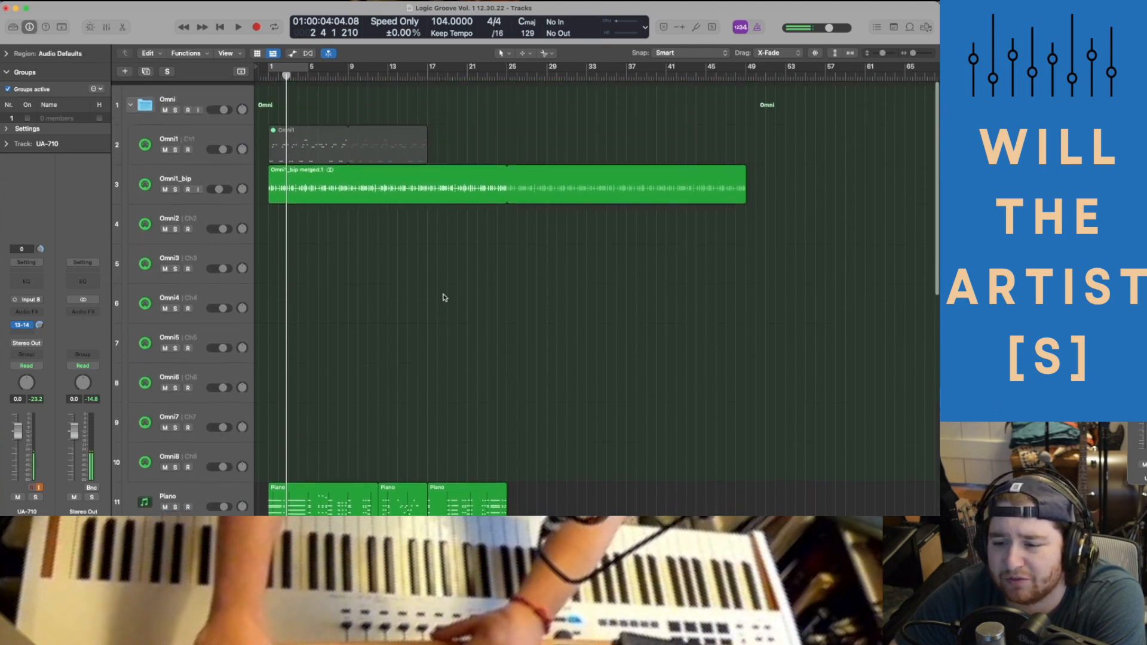
scroll(445, 300, "down", 2)
scroll(283, 191, "down", 2)
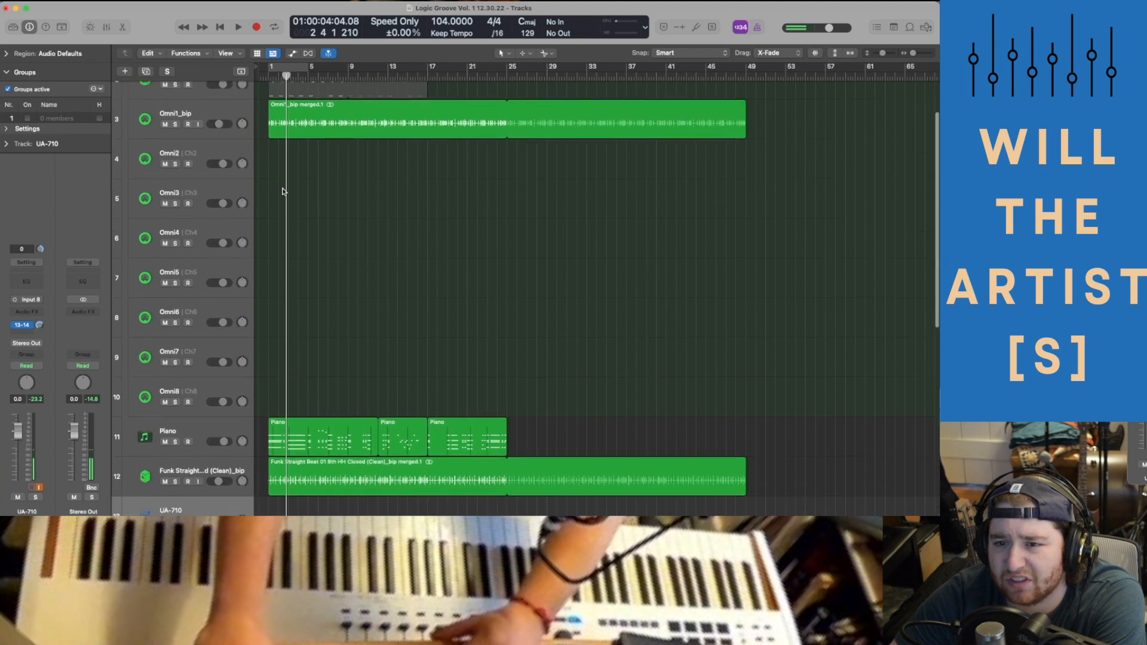
scroll(283, 191, "up", 4)
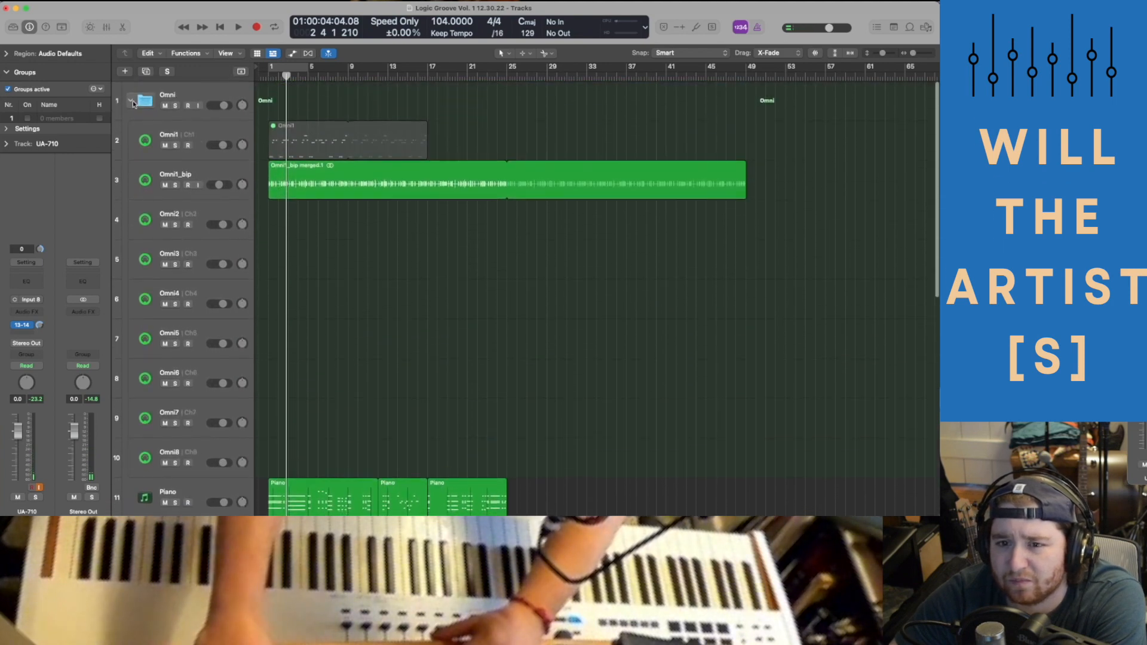
left_click(132, 101)
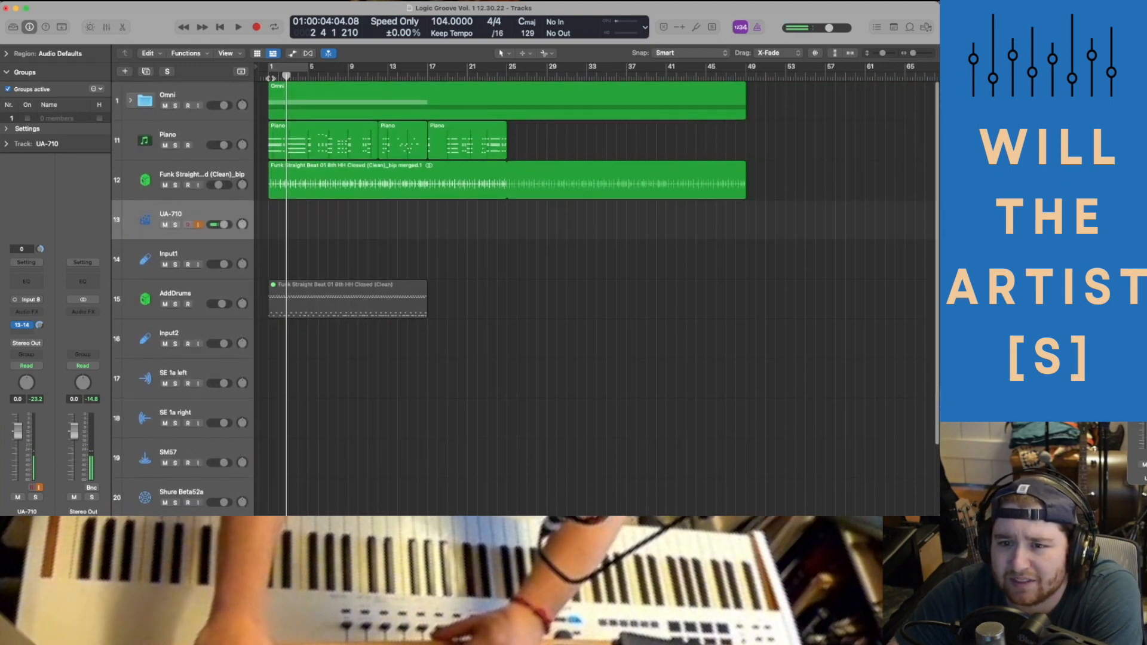
Place the playhead at position 0 1 1 1, one bar before the song starts.
left_click_drag(270, 78, 264, 76)
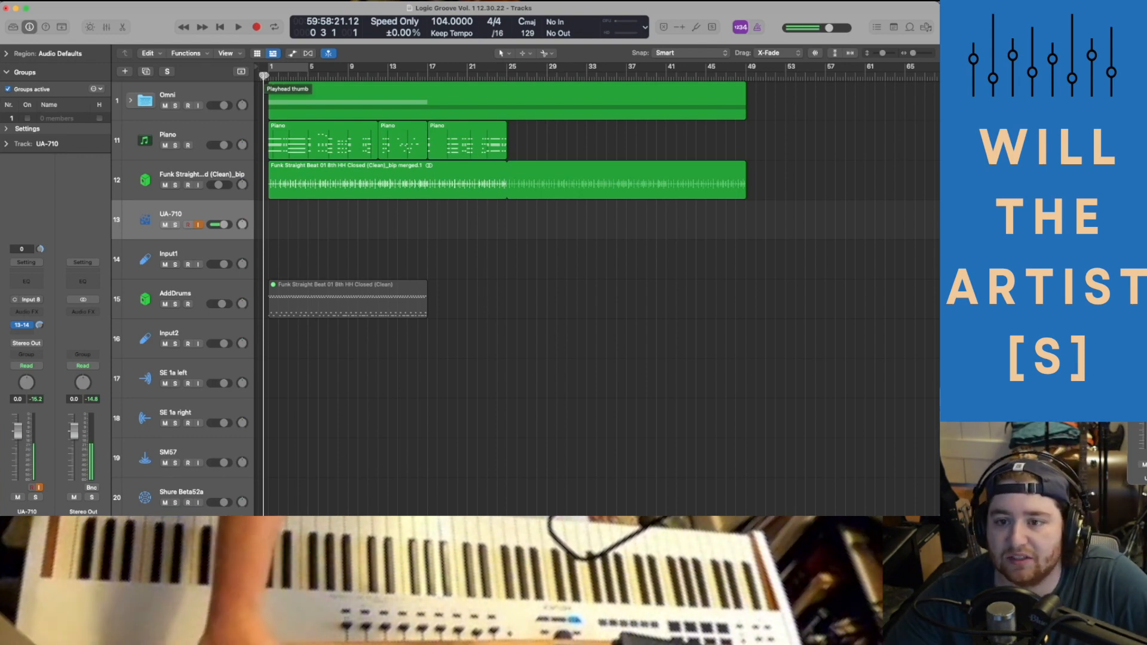
key("r")
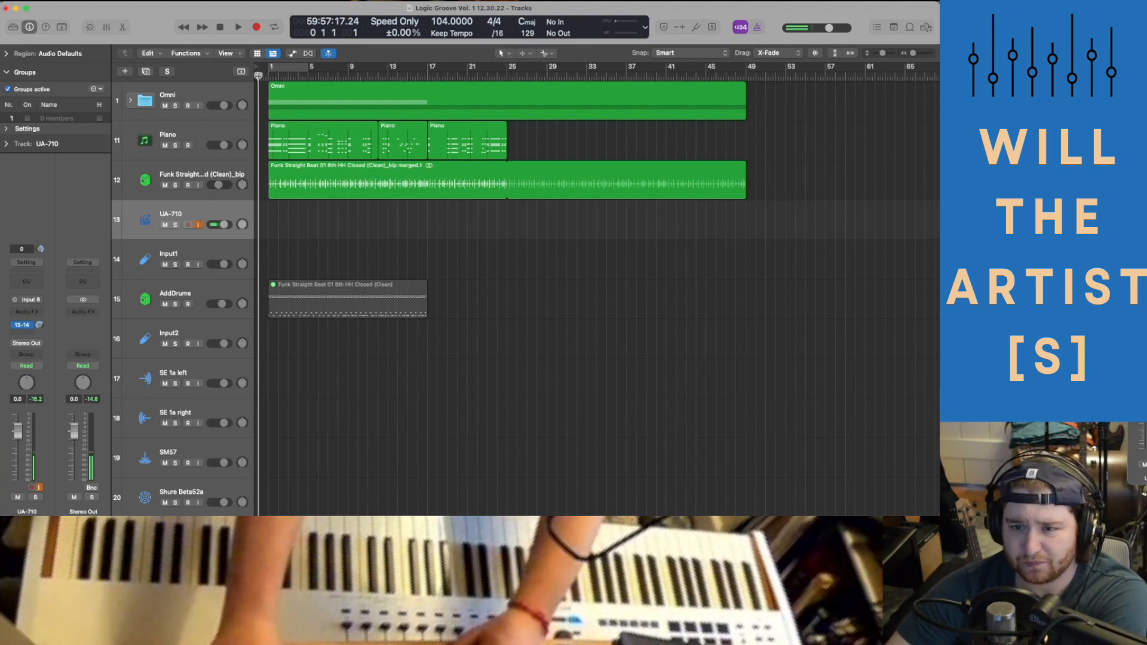
left_click_drag(259, 76, 263, 75)
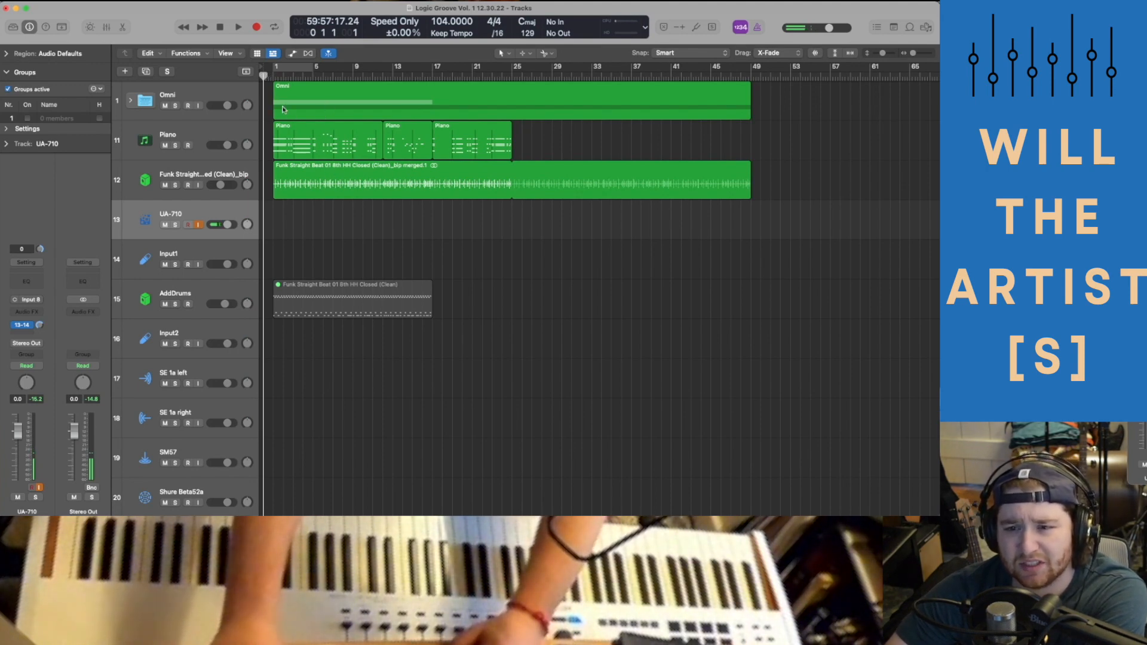
Expand the Omni stack, solo the Omni1 track and set the playhead to bar 1.
left_click(130, 101)
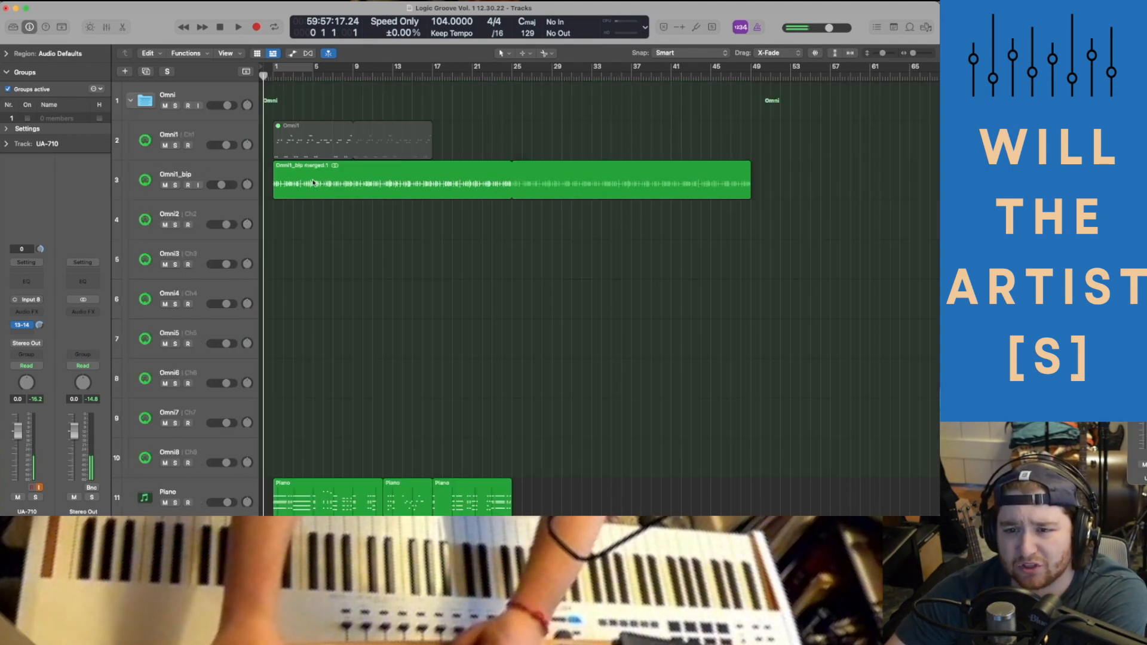
scroll(363, 230, "down", 1)
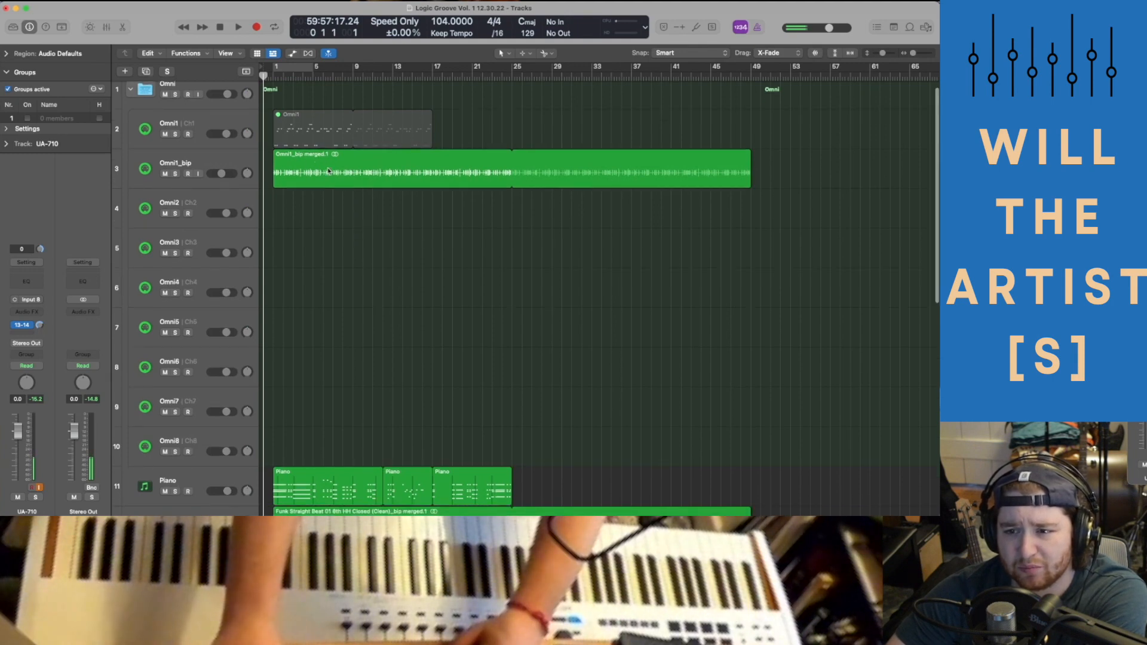
scroll(226, 149, "up", 1)
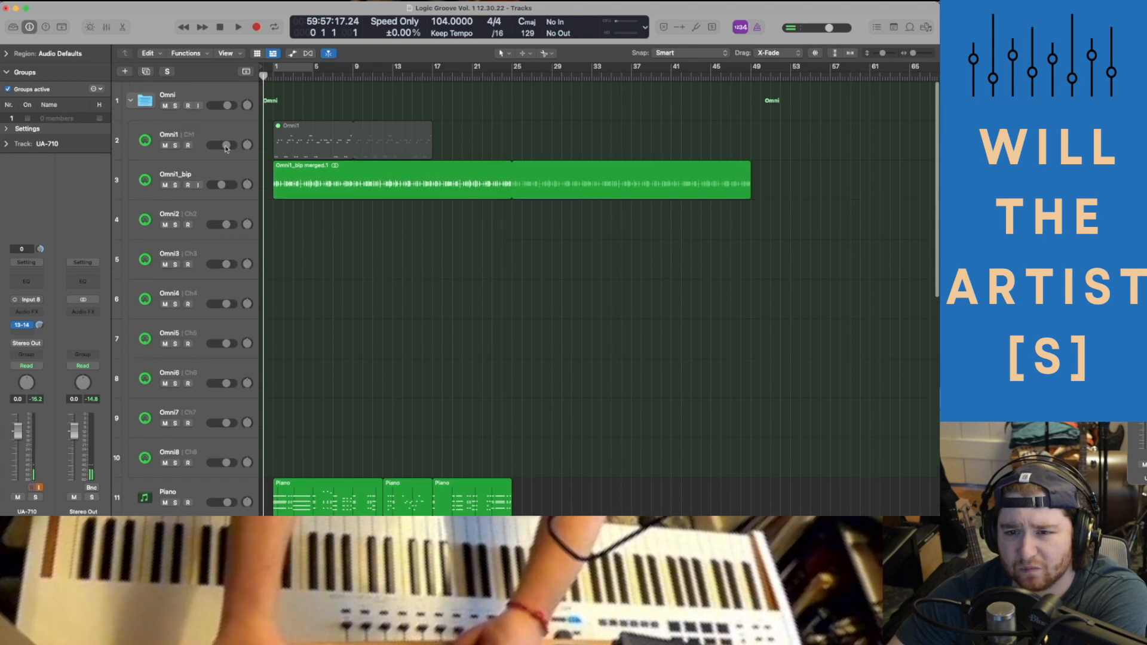
left_click(176, 145)
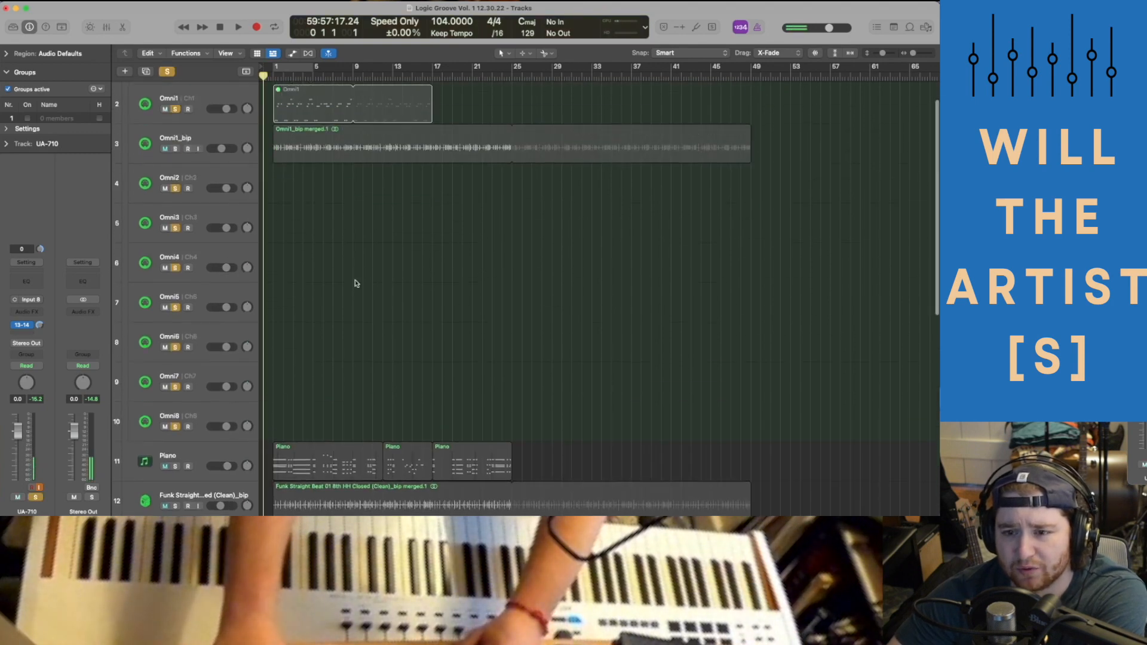
left_click(270, 77)
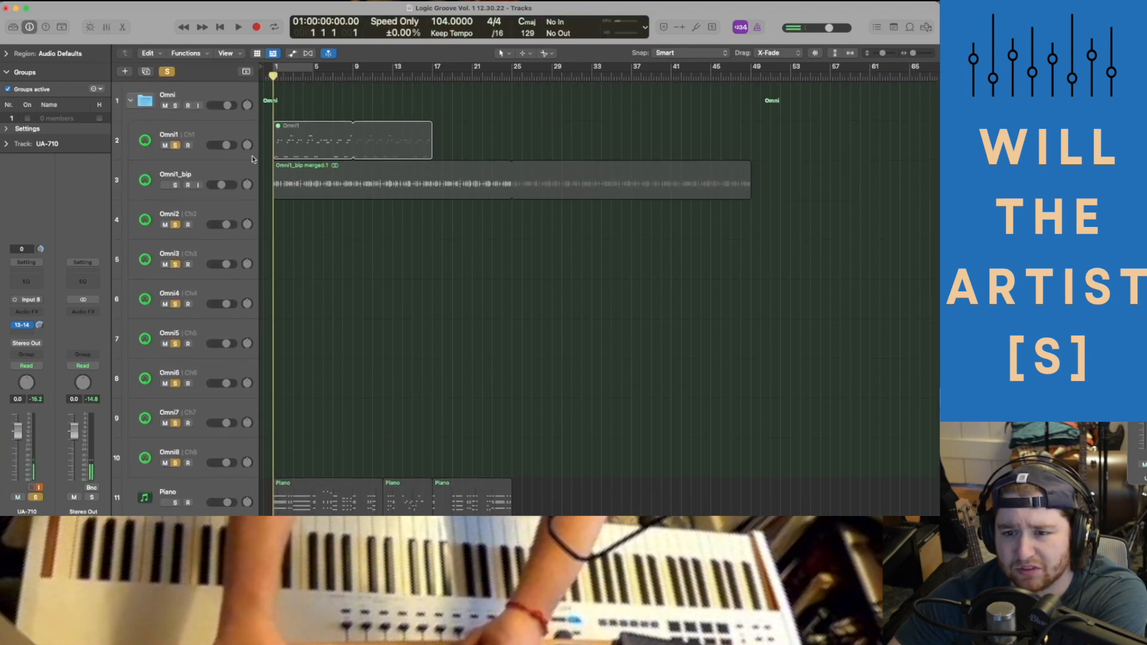
Solo the Omni1_bip track and listen to its first four bars from bar 1.
left_click(176, 185)
key("space")
scroll(338, 236, "down", 3)
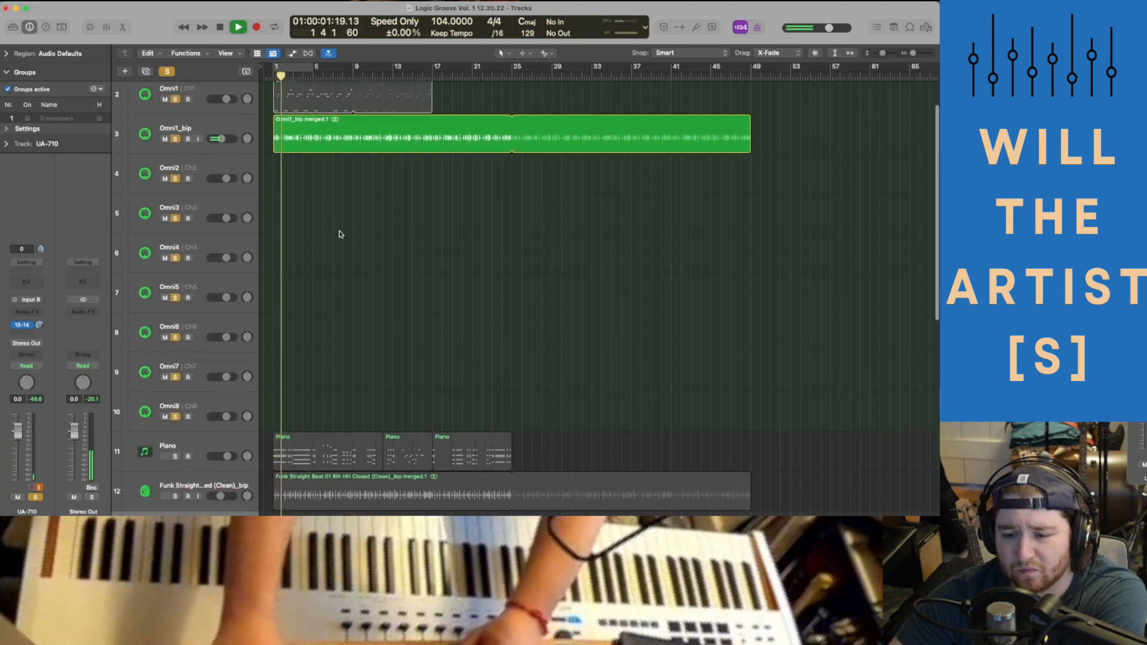
scroll(339, 234, "up", 2)
scroll(339, 234, "down", 1)
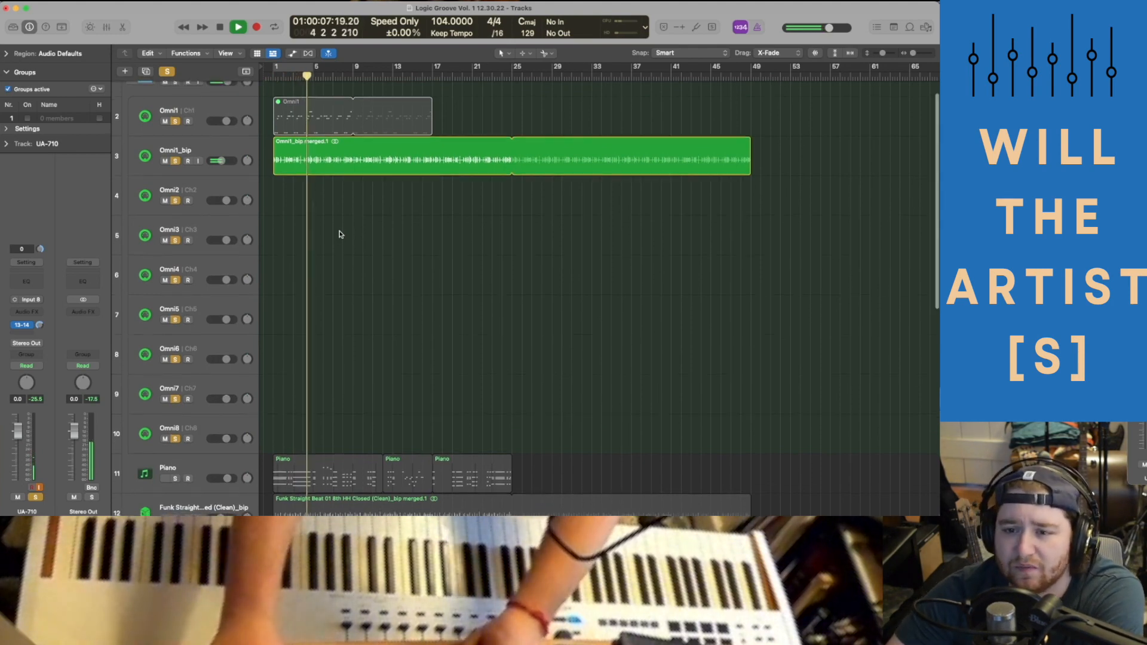
scroll(339, 234, "down", 3)
key("space")
scroll(339, 234, "up", 3)
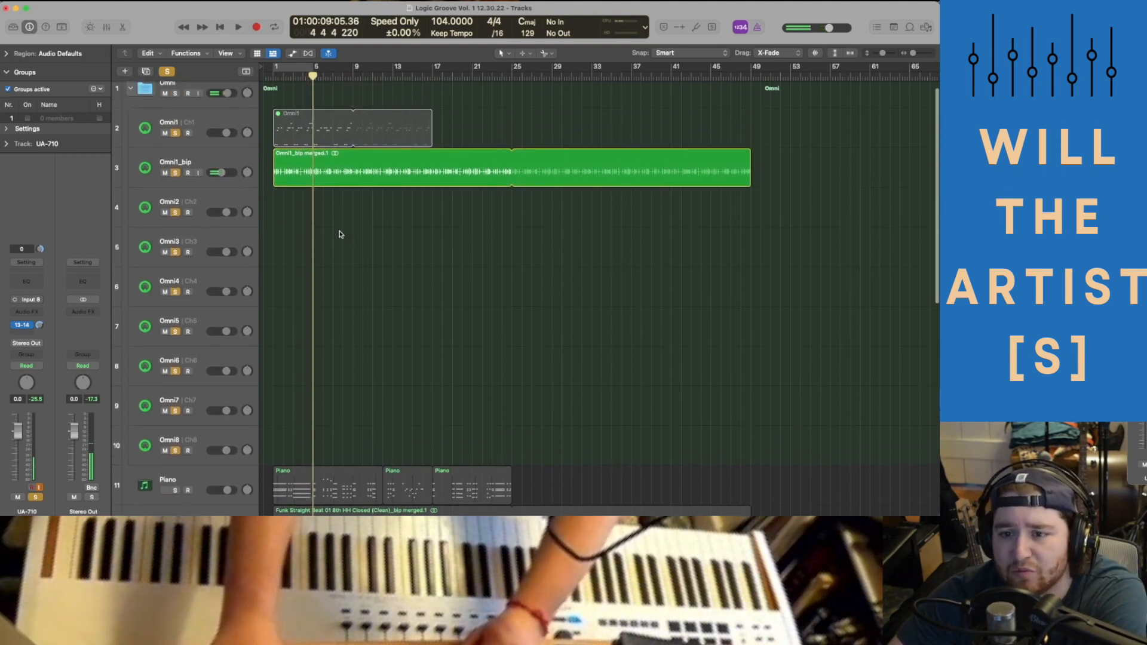
Solo the Funk Straight Beat drum track, unsolo Omni1_bip and play the drums alone from the beginning.
scroll(338, 233, "down", 15)
scroll(237, 335, "up", 1)
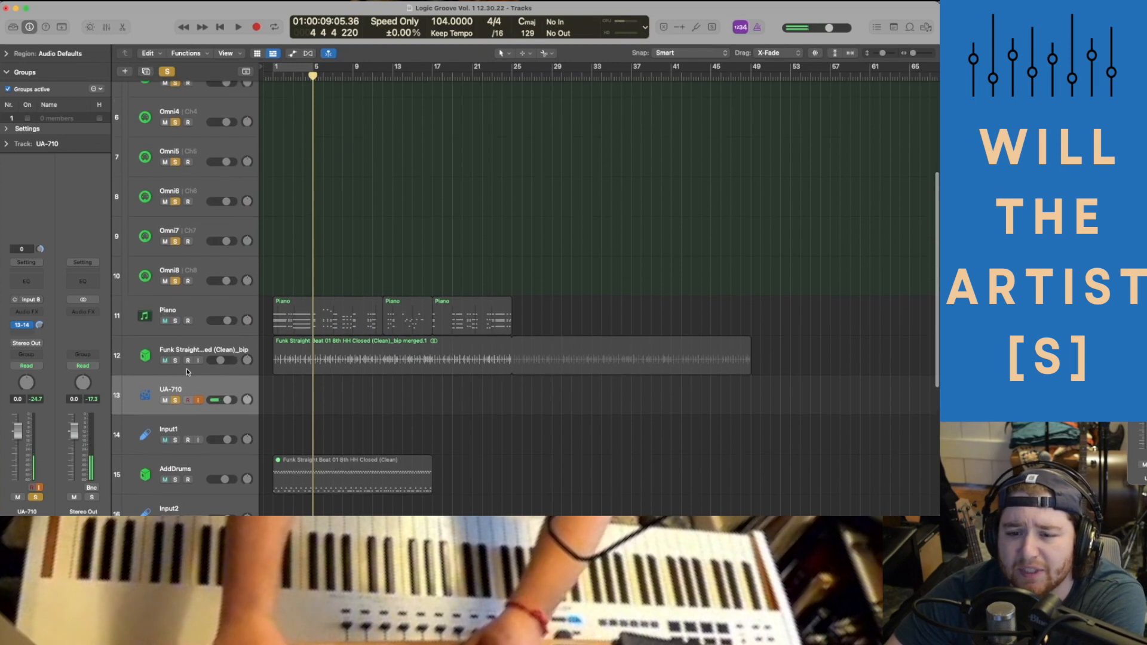
left_click(175, 361)
scroll(202, 163, "up", 5)
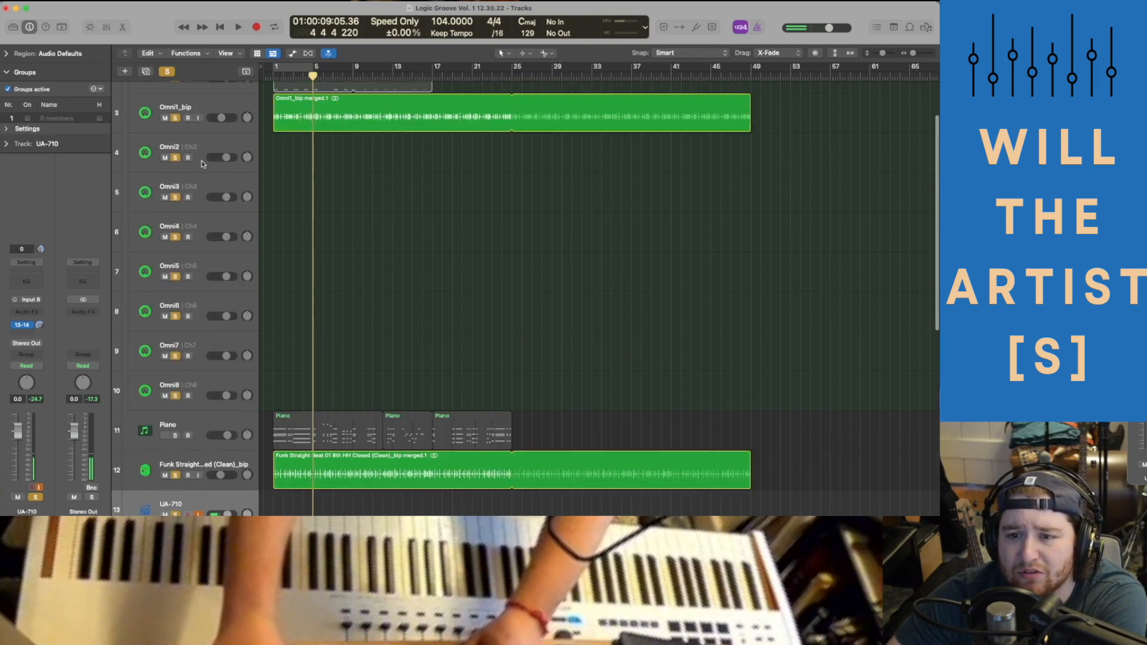
left_click(175, 118)
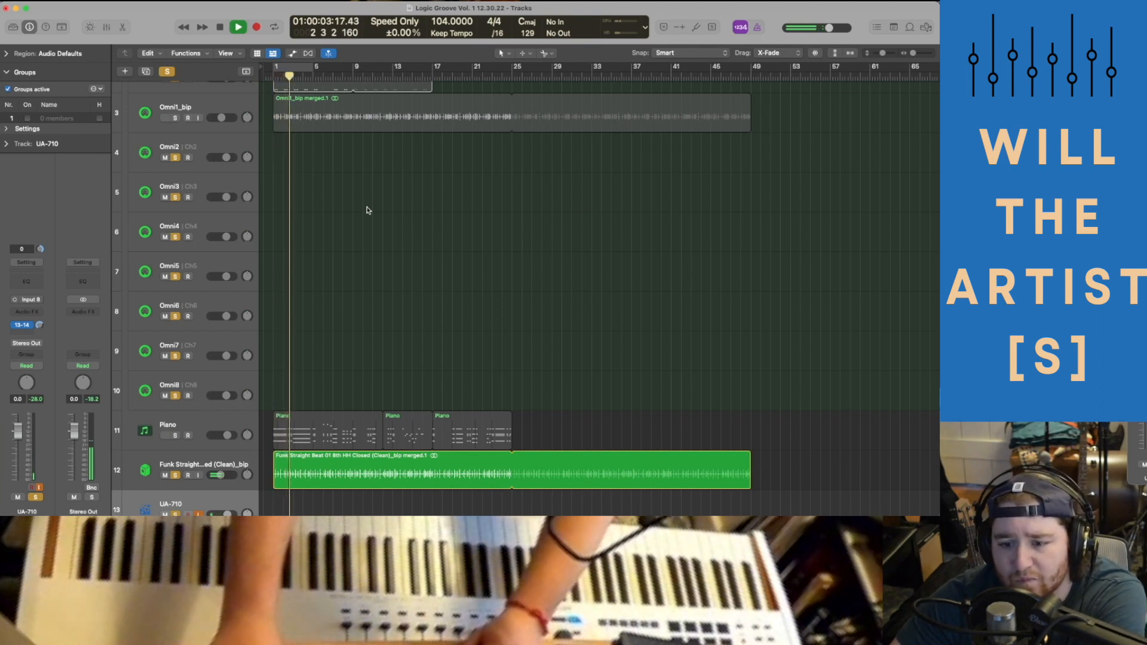
scroll(368, 210, "down", 1)
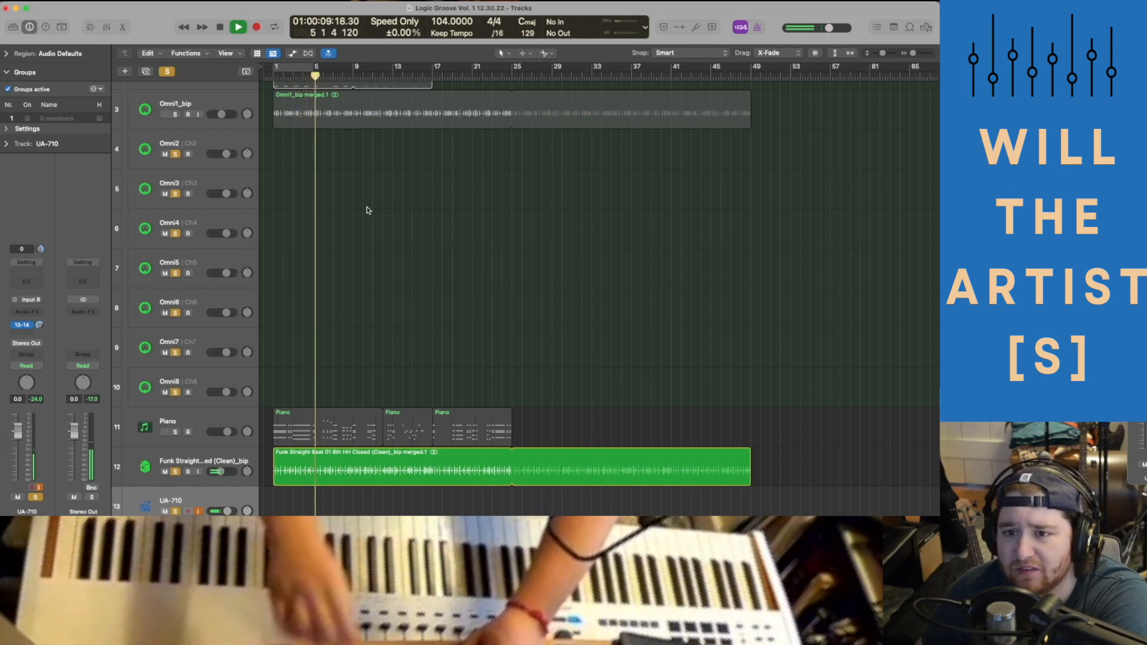
Solo Omni1_bip during playback to bring it in with the drums, and stop playback at bar 9.
left_click(175, 114)
scroll(367, 214, "up", 1)
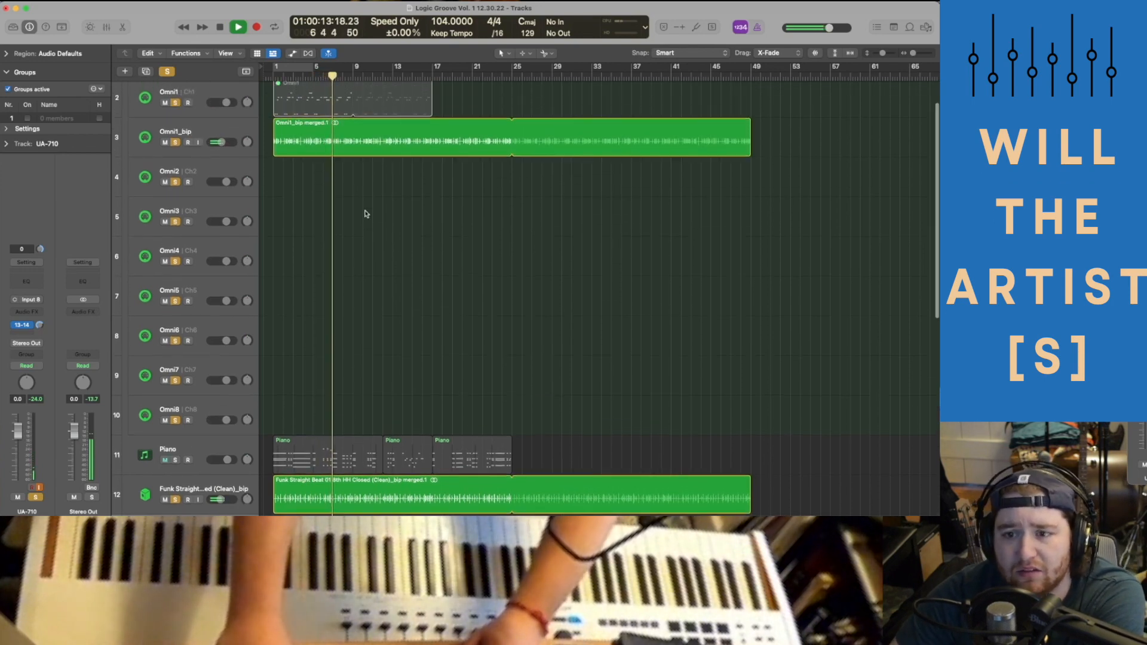
scroll(366, 214, "down", 1)
scroll(366, 214, "down", 1)
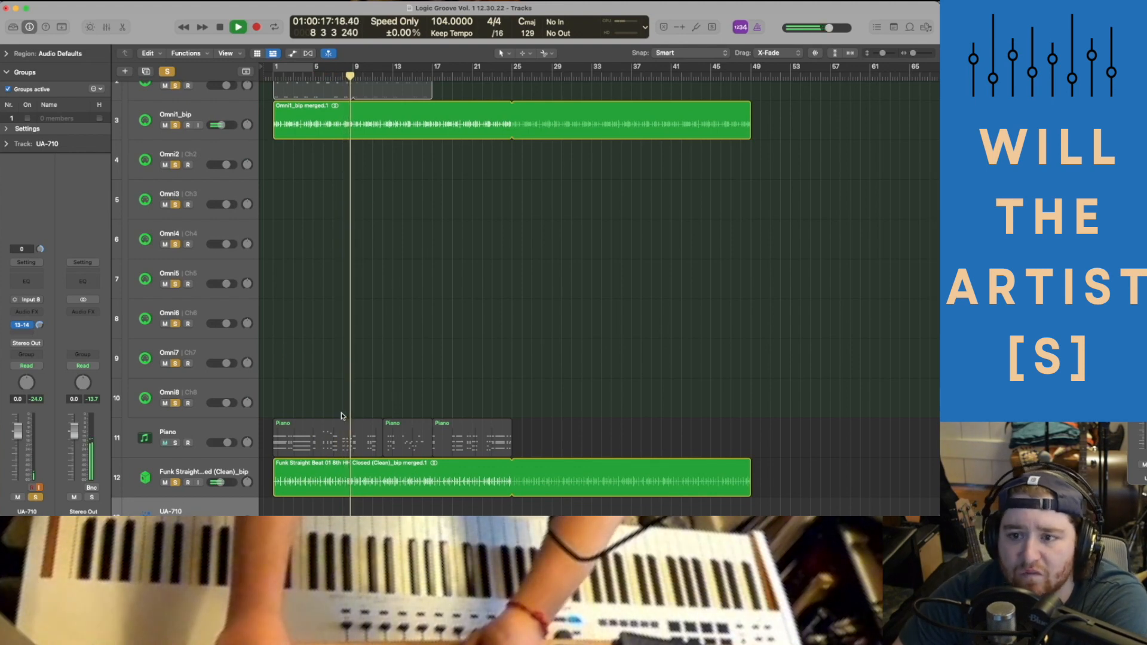
key("space")
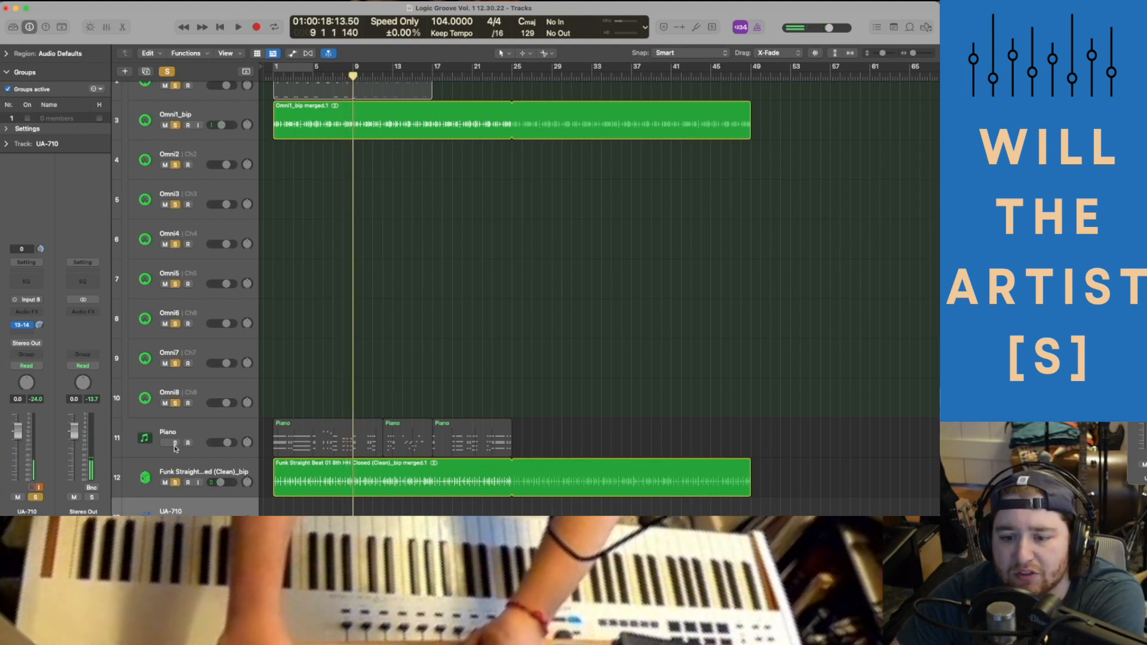
Solo the Piano track and move its three regions 8 bars later so that they start at bar 9.
left_click(175, 445)
left_click_drag(266, 432, 533, 442)
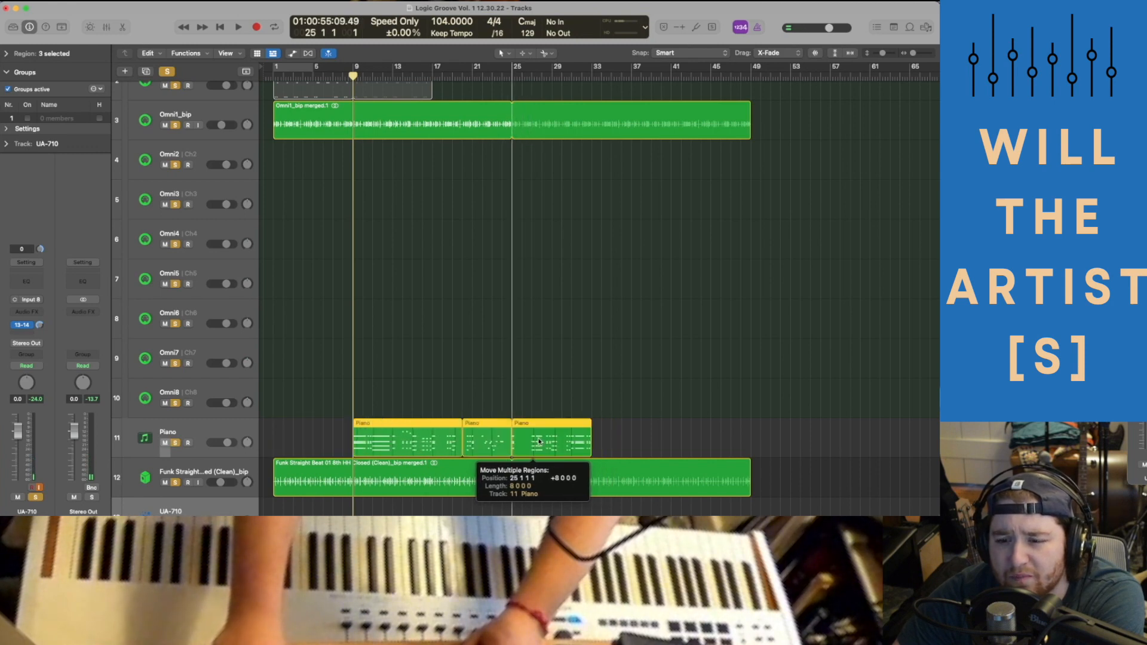
key("super+Right")
scroll(327, 420, "left", 5)
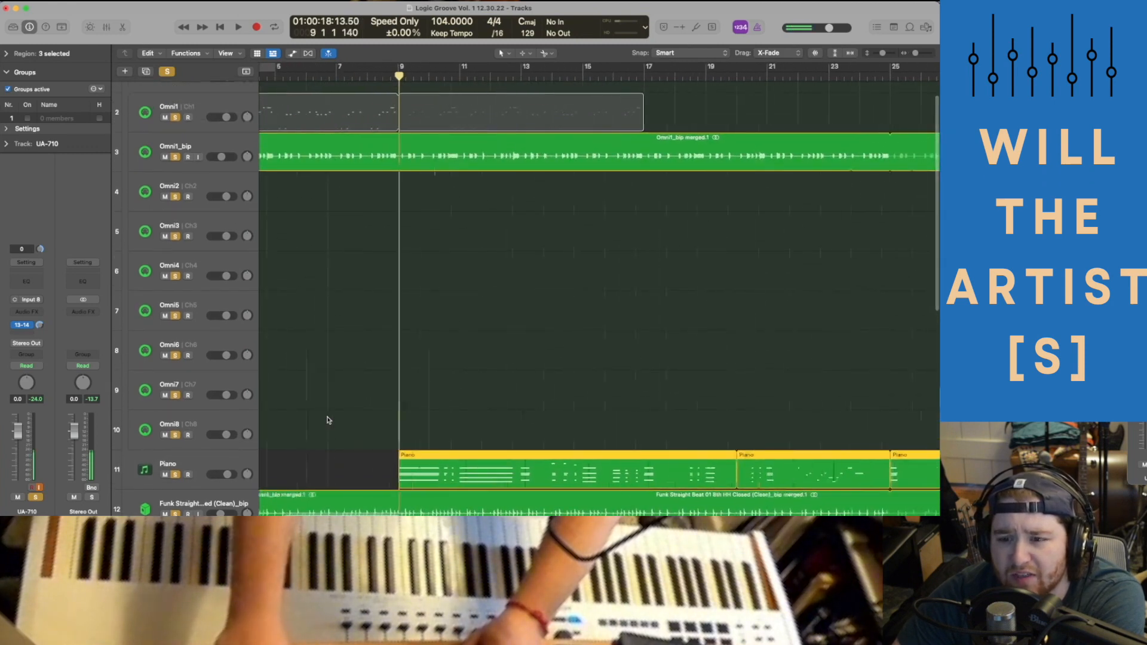
scroll(327, 419, "down", 3)
scroll(328, 420, "up", 4)
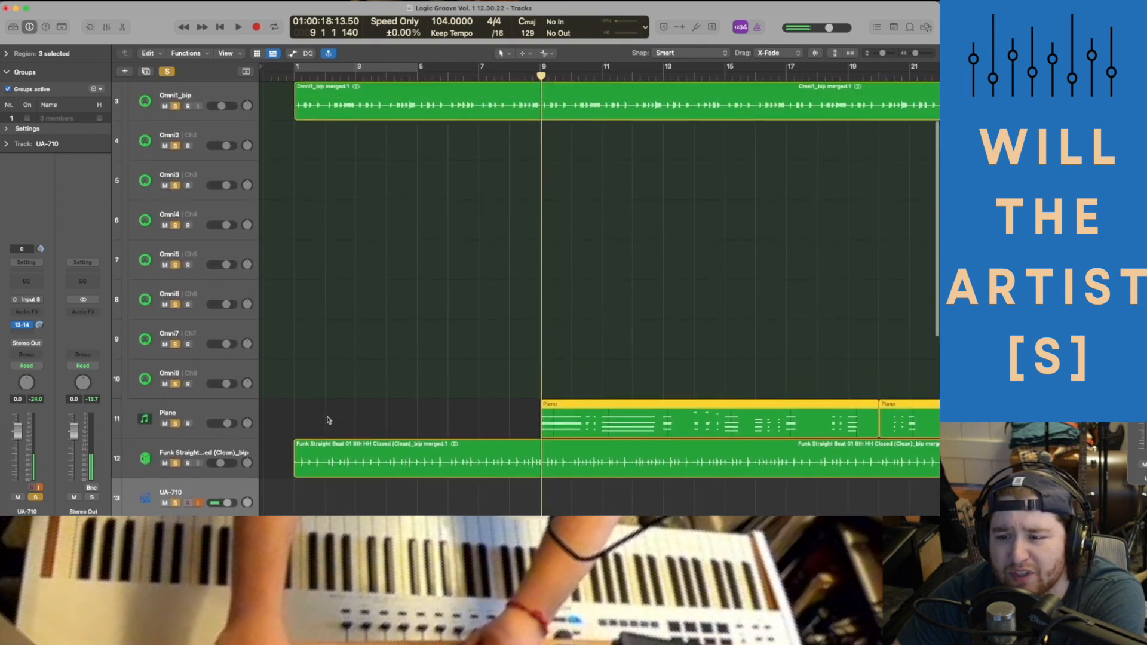
key("super+Left")
key("super+Left")
key("super+Left")
key("super+Left")
left_click(314, 361)
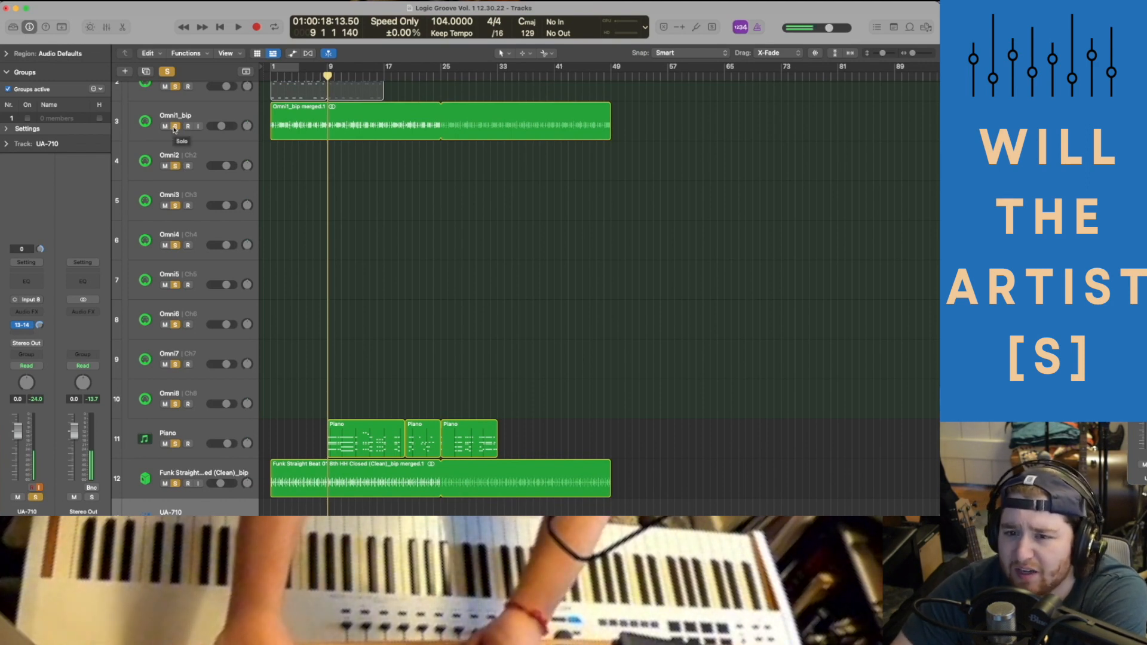
Unsolo Omni1_bip and start playback from the beginning of the project with the drums and Piano soloed.
key("Return")
key("space")
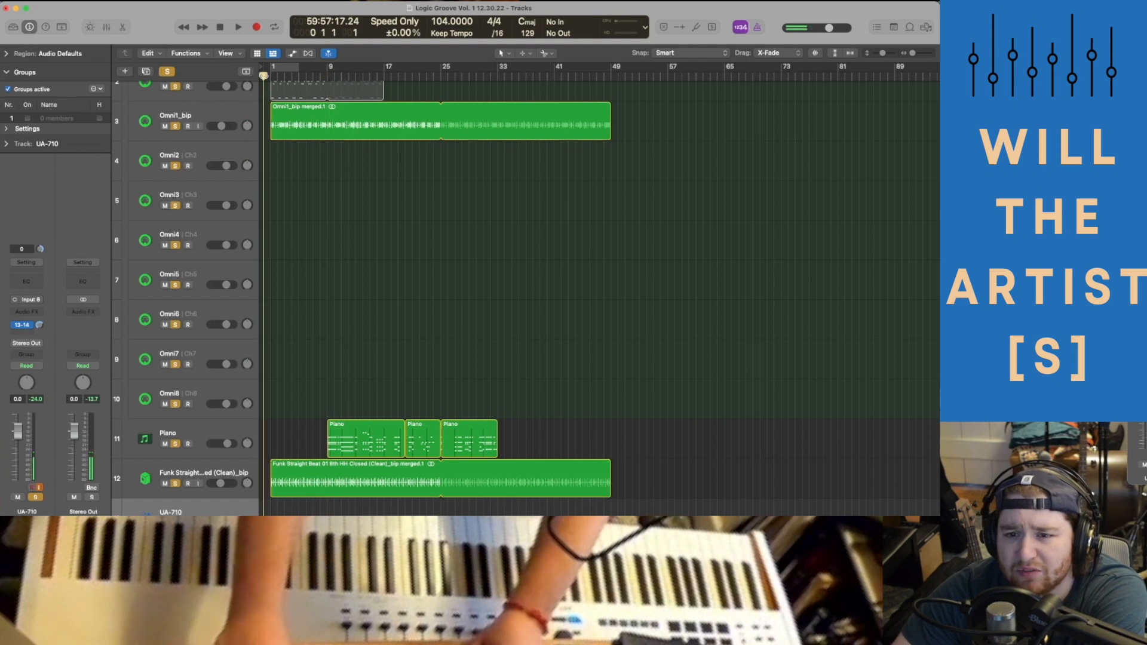
left_click(175, 126)
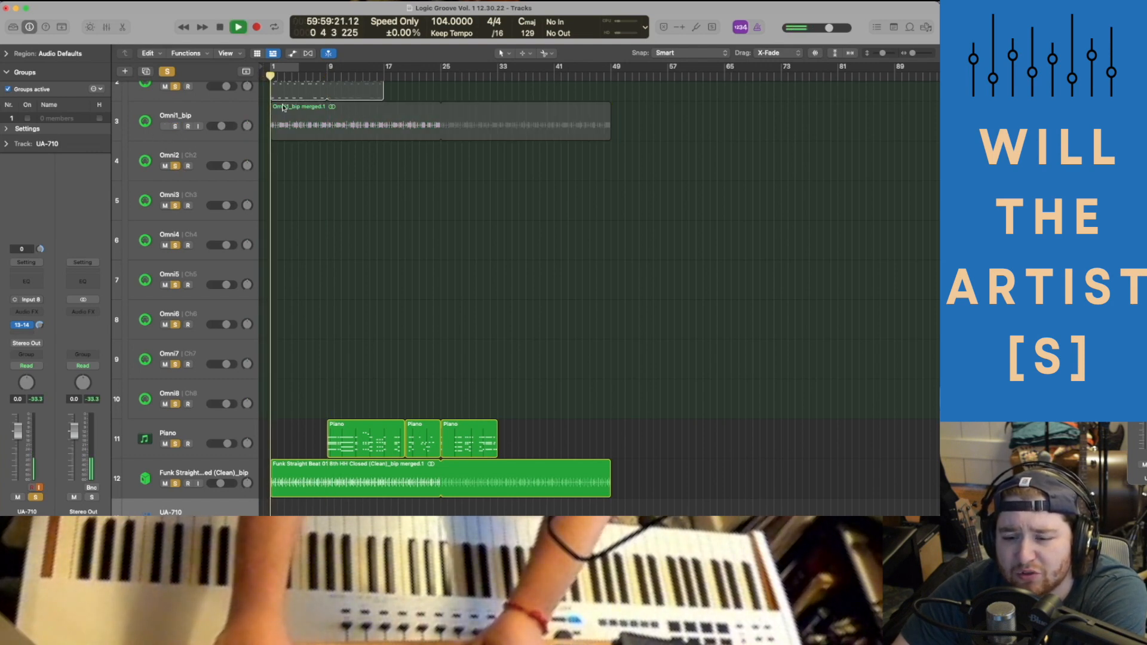
Stop playback, solo Omni1_bip, unsolo the Funk Straight Beat track and restart playback from the beginning of the project.
scroll(319, 167, "down", 1)
scroll(319, 167, "up", 2)
key("space")
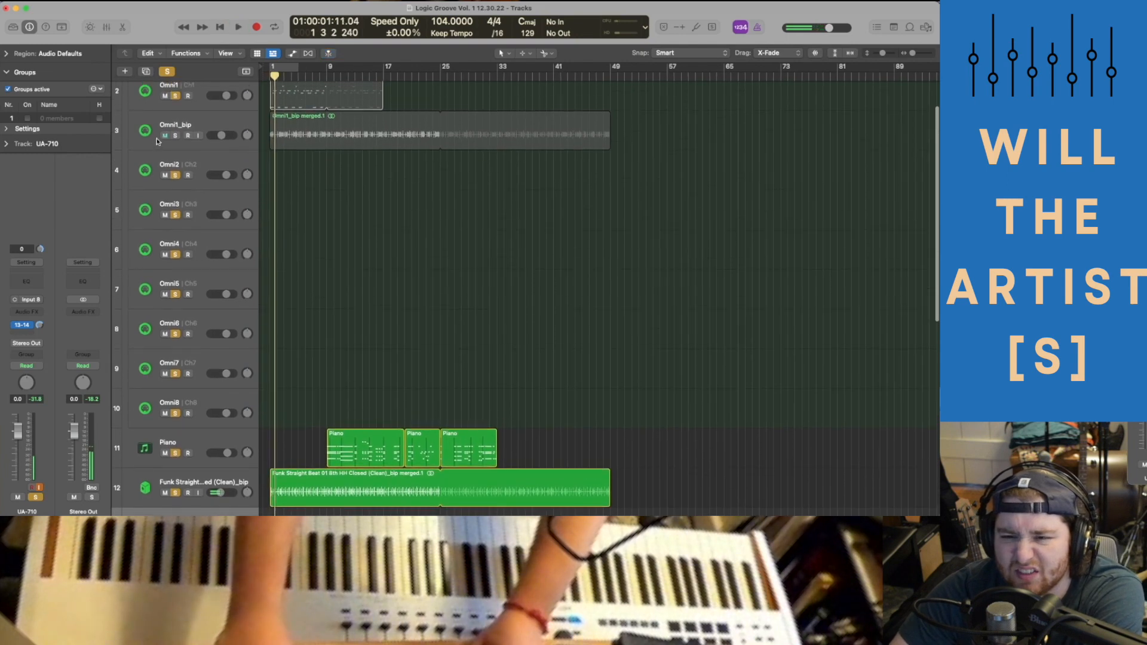
left_click(175, 135)
left_click(175, 492)
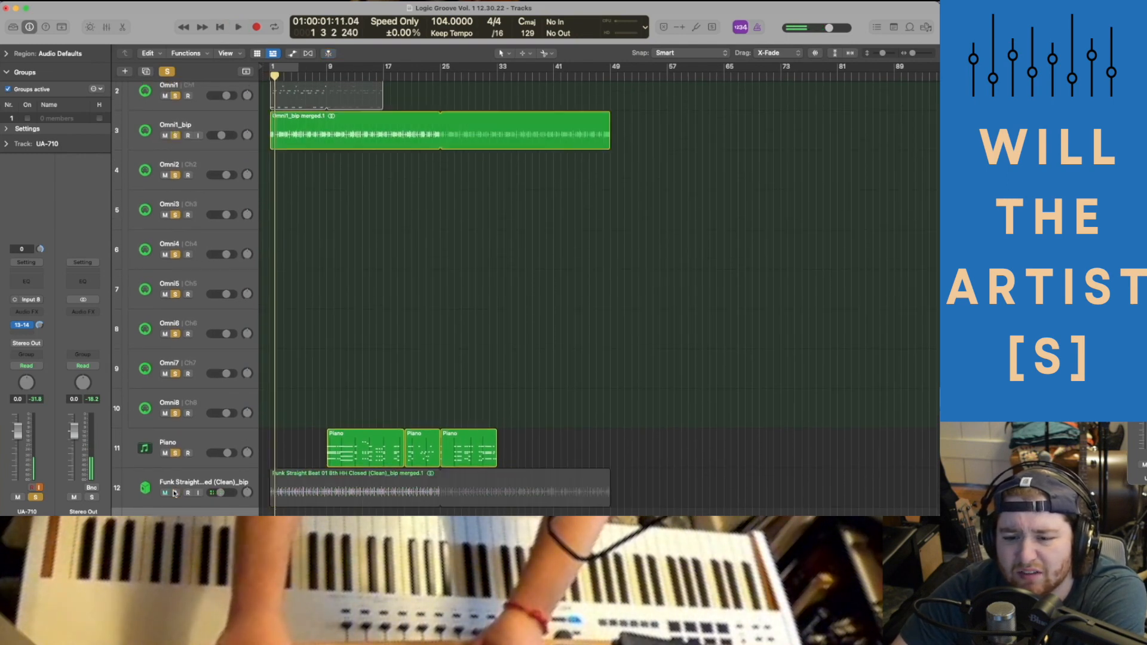
left_click(263, 74)
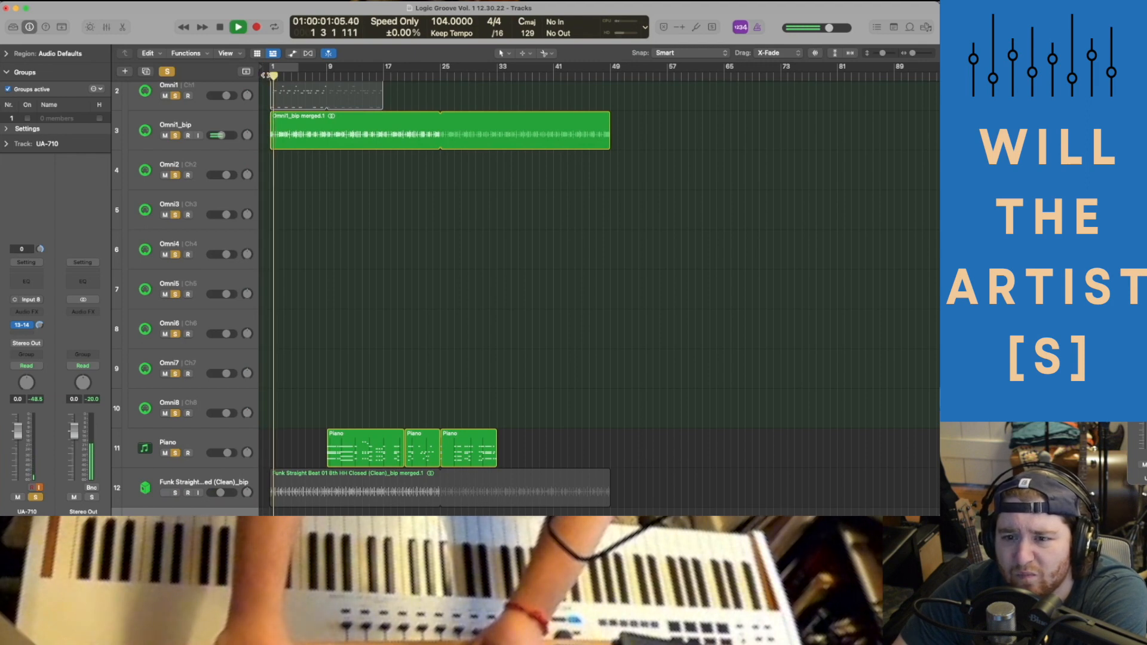
left_click(263, 74)
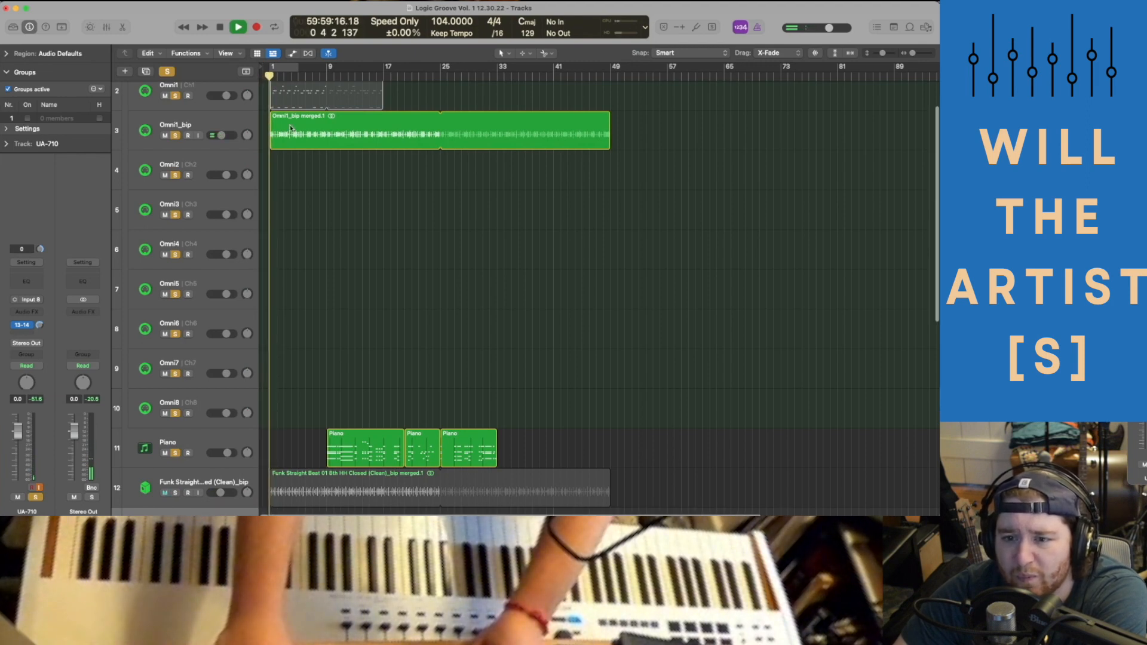
Look over the Omni, Piano and drum tracks while Omni1_bip plays, and stop playback in bar 4.
key("super+Right")
key("super+Right")
key("super+Right")
key("super+Right")
key("super+Right")
scroll(291, 128, "down", 6)
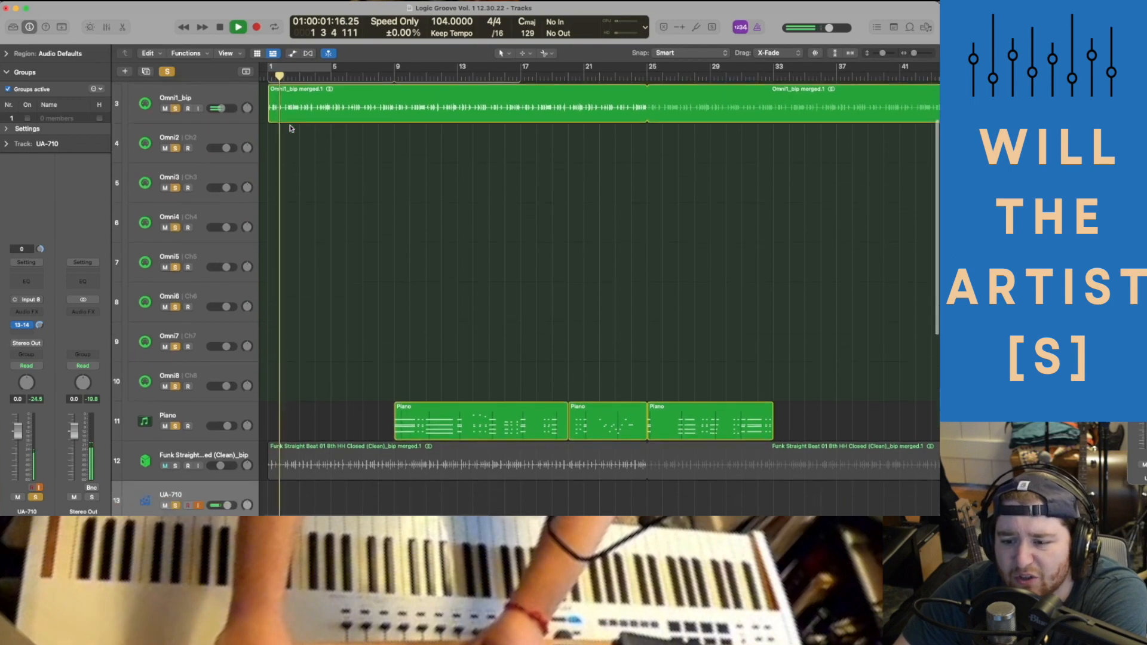
scroll(291, 129, "up", 7)
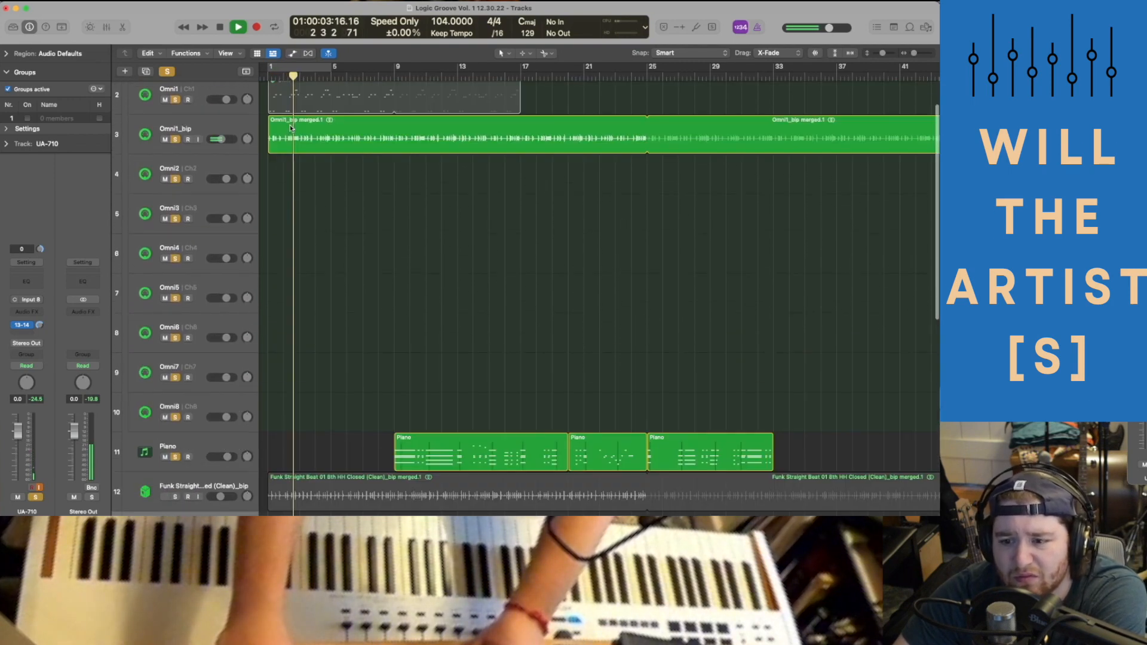
scroll(291, 129, "down", 6)
scroll(290, 128, "down", 5)
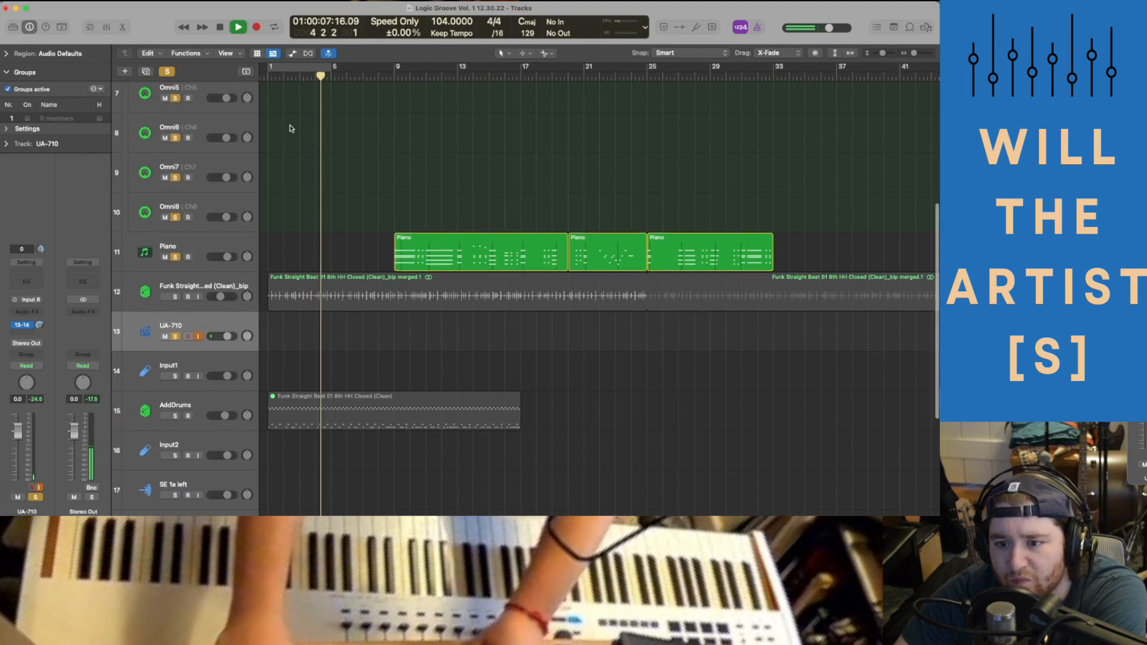
scroll(290, 128, "up", 6)
key("space")
Delete the merged audio region from the Funk Straight Beat (Clean)_bip track.
scroll(340, 287, "down", 2)
scroll(340, 287, "down", 2)
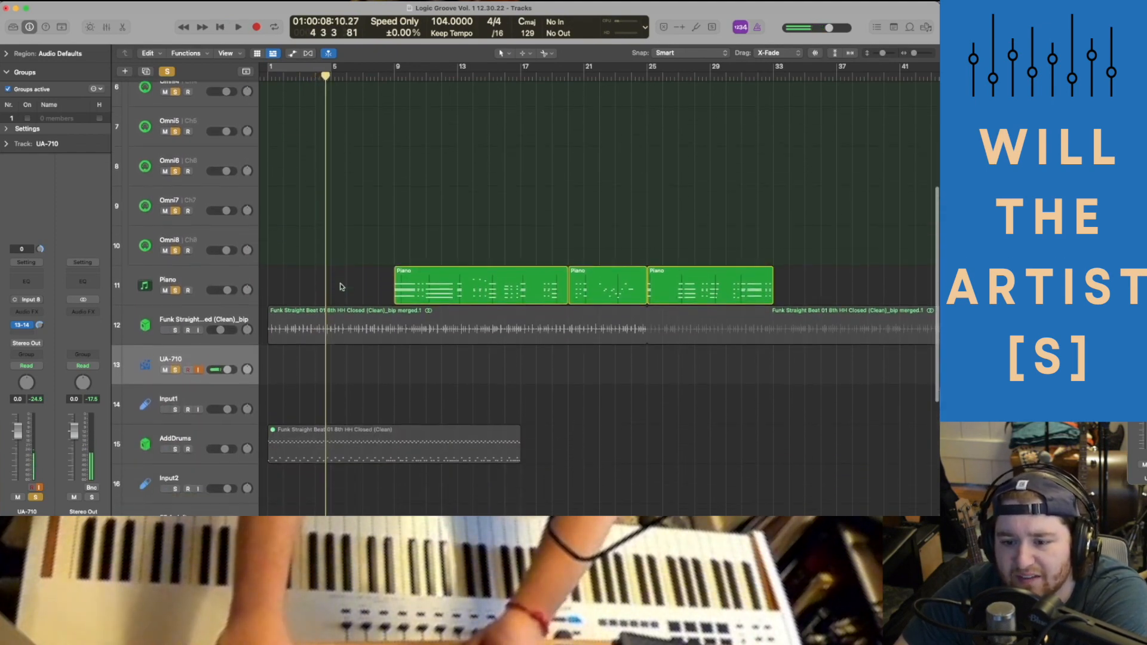
left_click(518, 325)
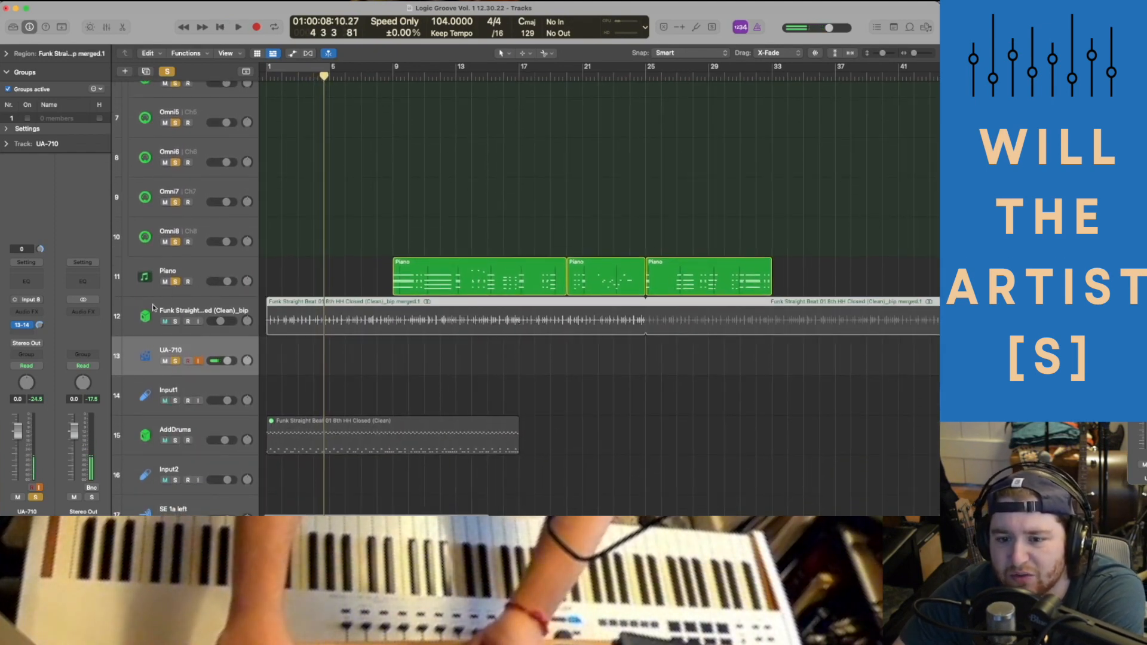
left_click(186, 342)
left_click(302, 315)
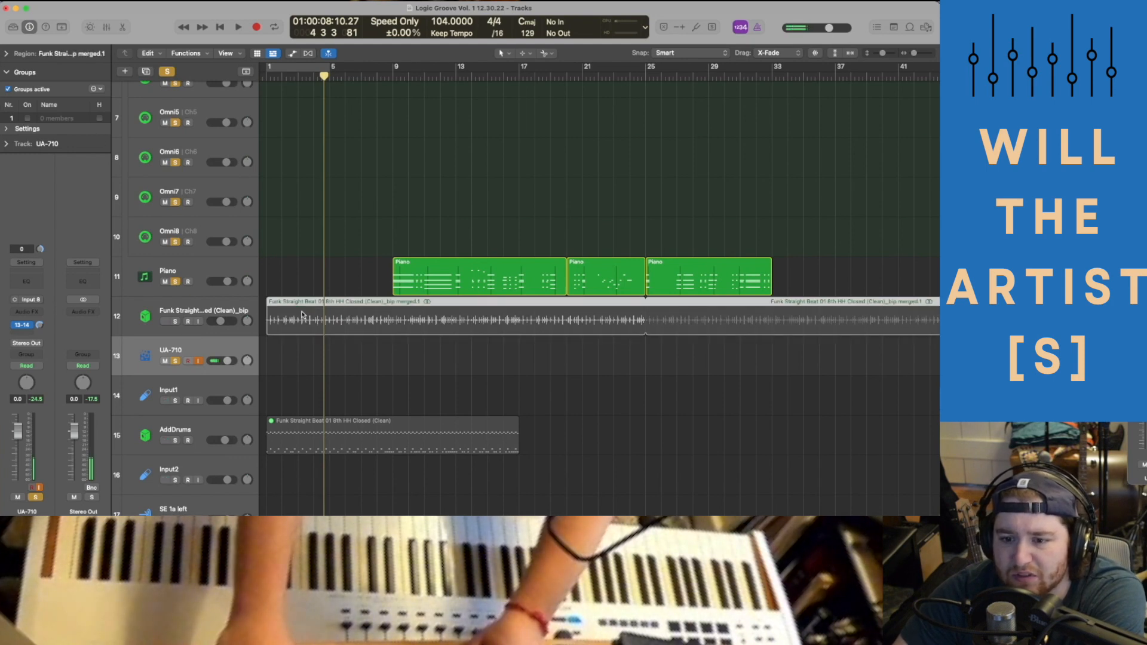
key("Delete")
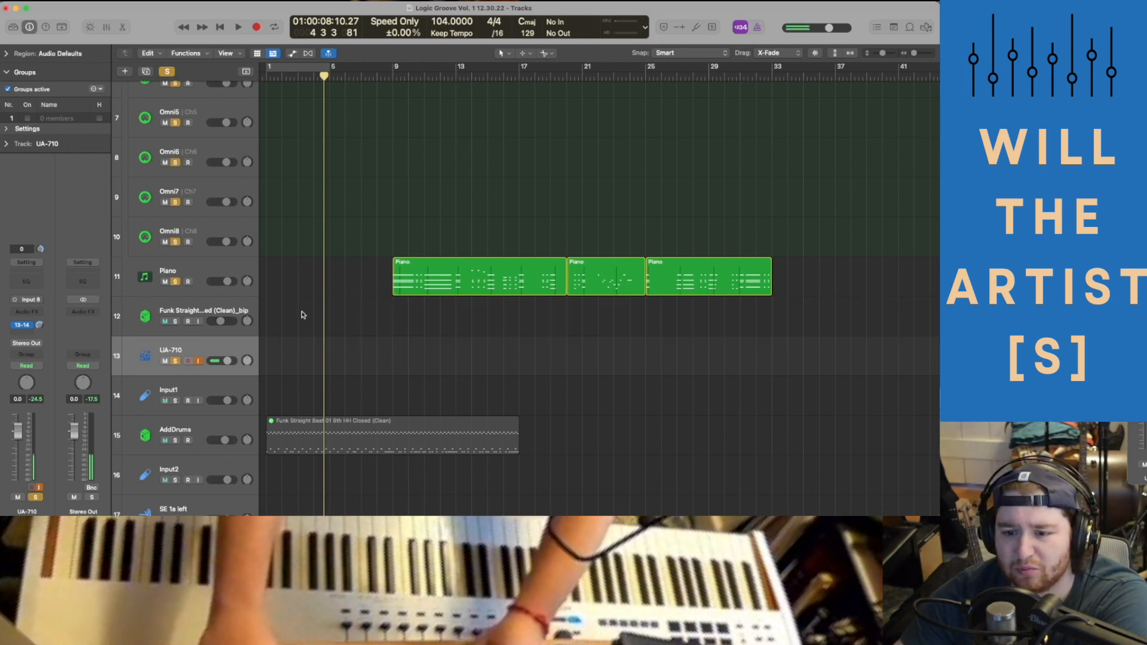
Move the AddDrums track directly below the Piano track and unmute its Funk Straight Beat MIDI region.
left_click_drag(183, 422, 179, 316)
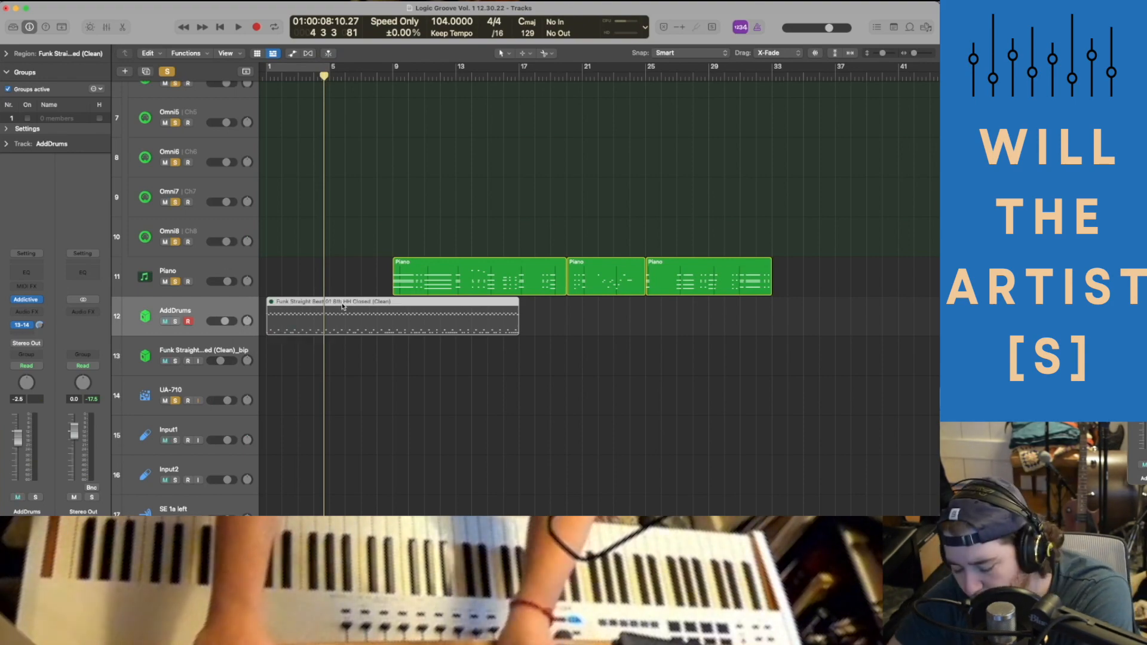
right_click(400, 321)
right_click(316, 319)
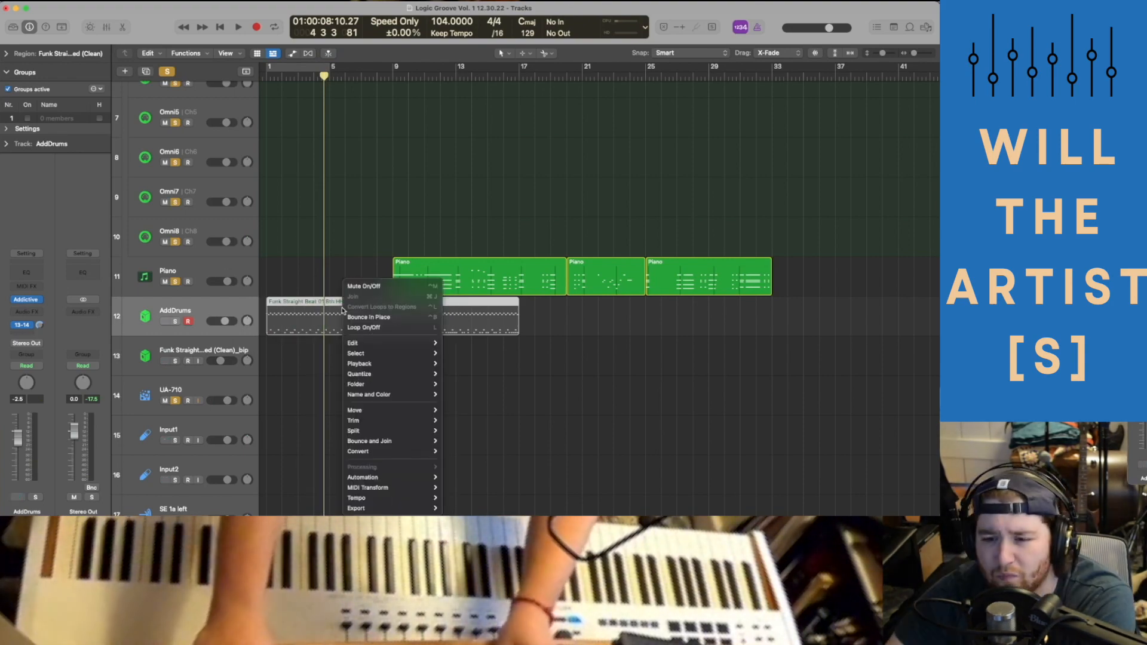
key("o")
left_click(418, 388)
left_click(908, 28)
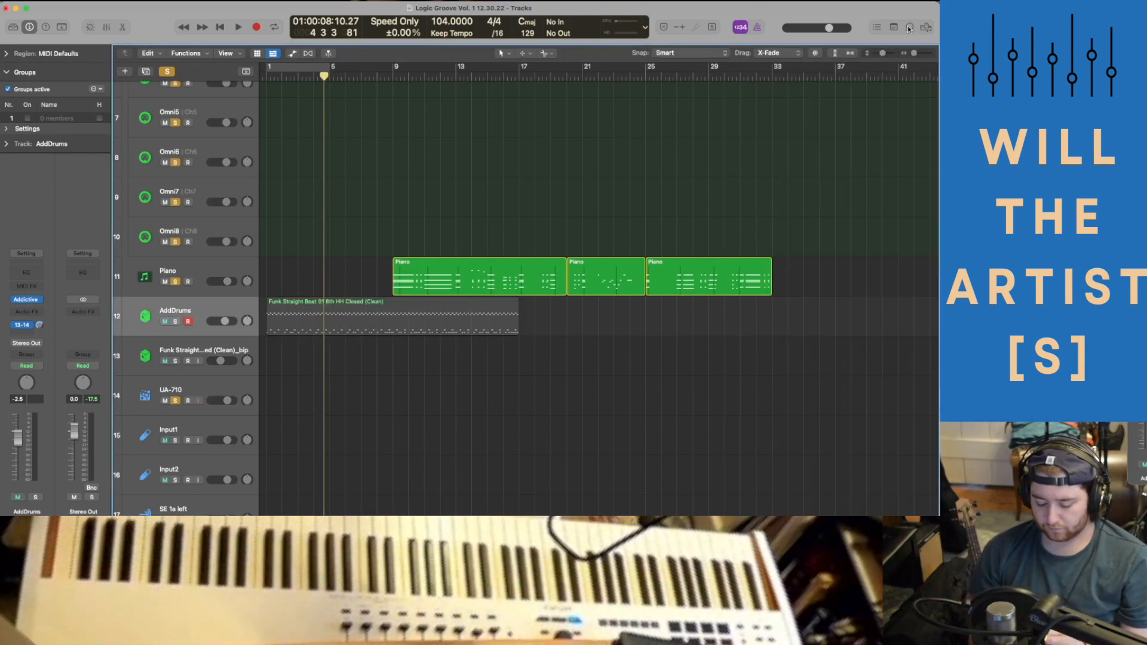
Solo the AddDrums track and return the playhead to bar 1.
left_click(175, 322)
key("Return")
scroll(340, 283, "up", 5)
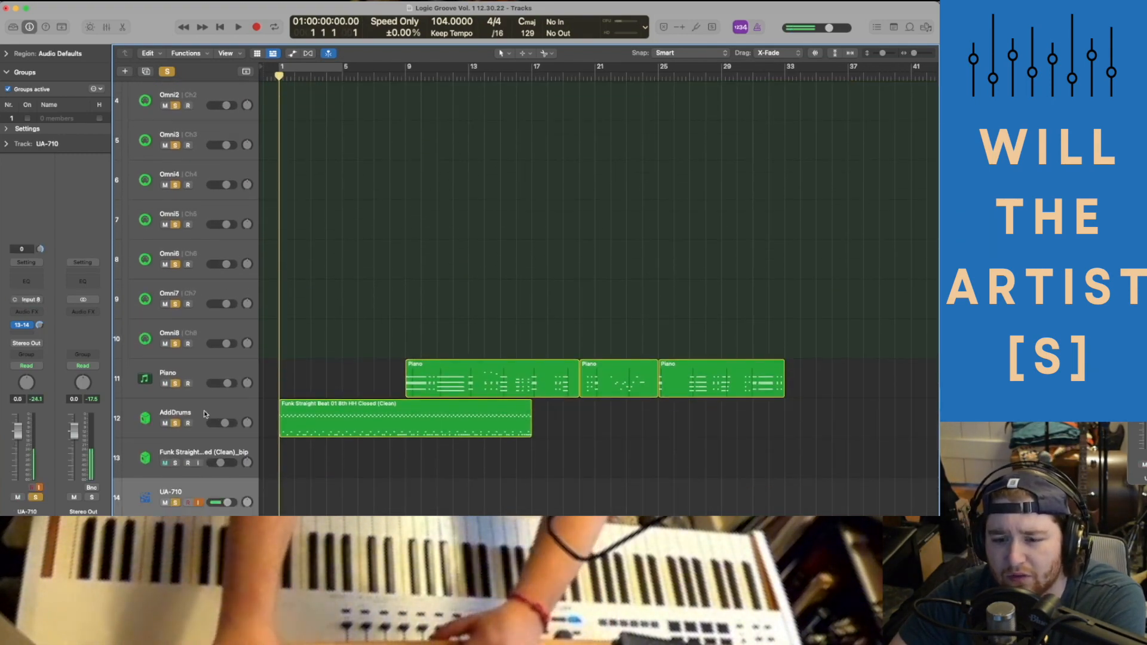
scroll(343, 406, "down", 1)
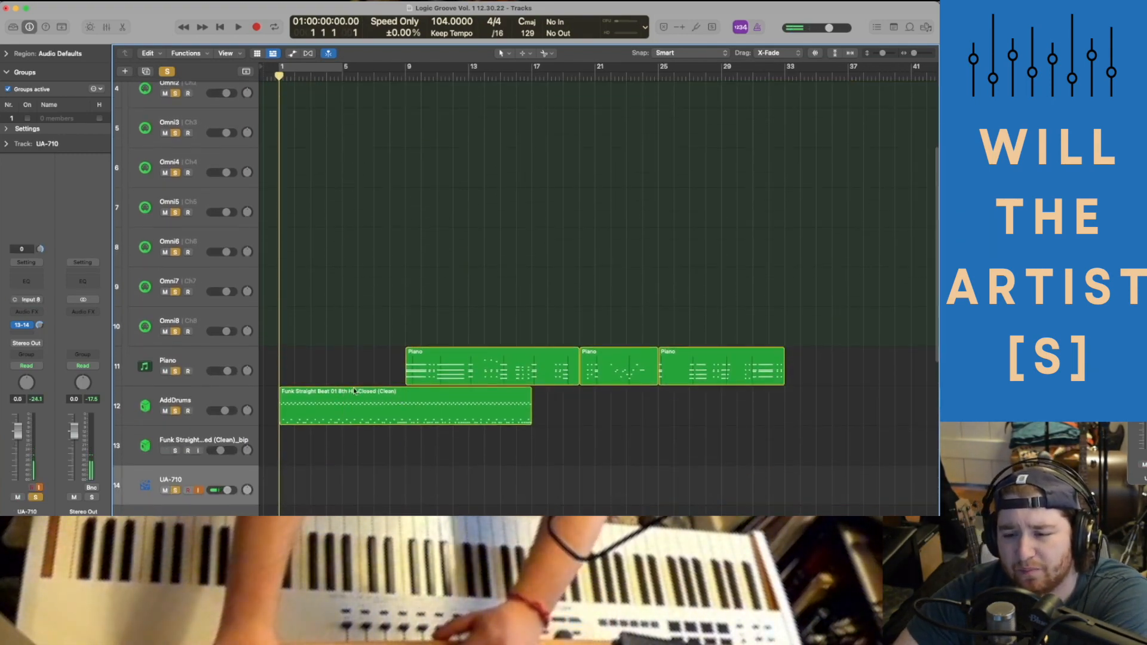
scroll(359, 364, "down", 1)
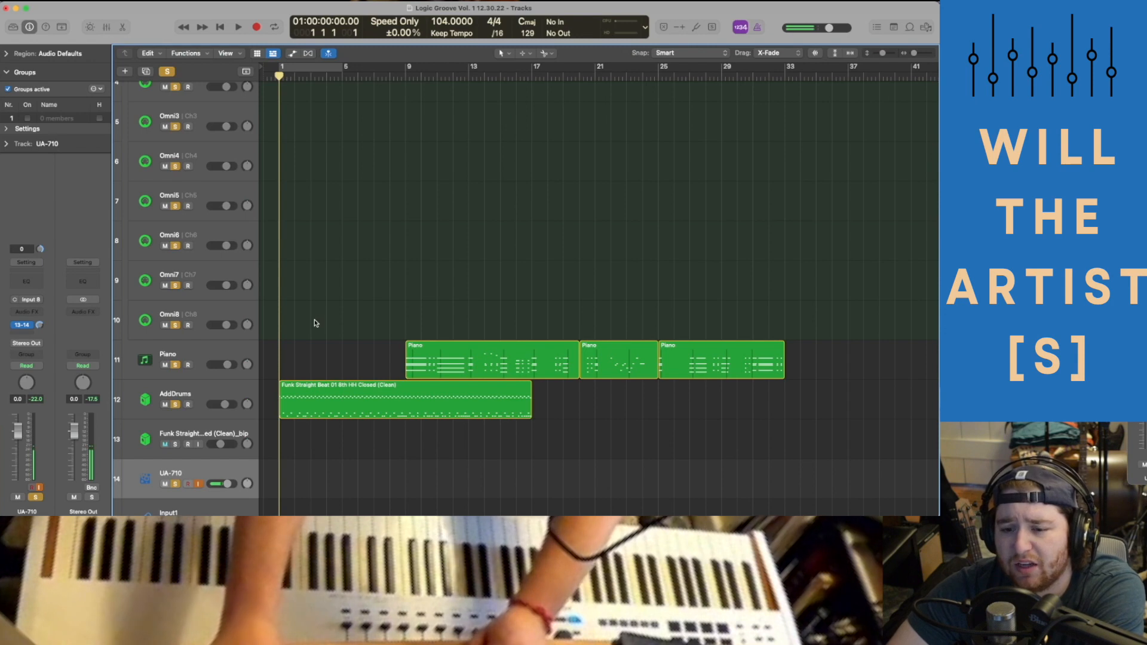
scroll(316, 323, "down", 2)
scroll(315, 323, "up", 4)
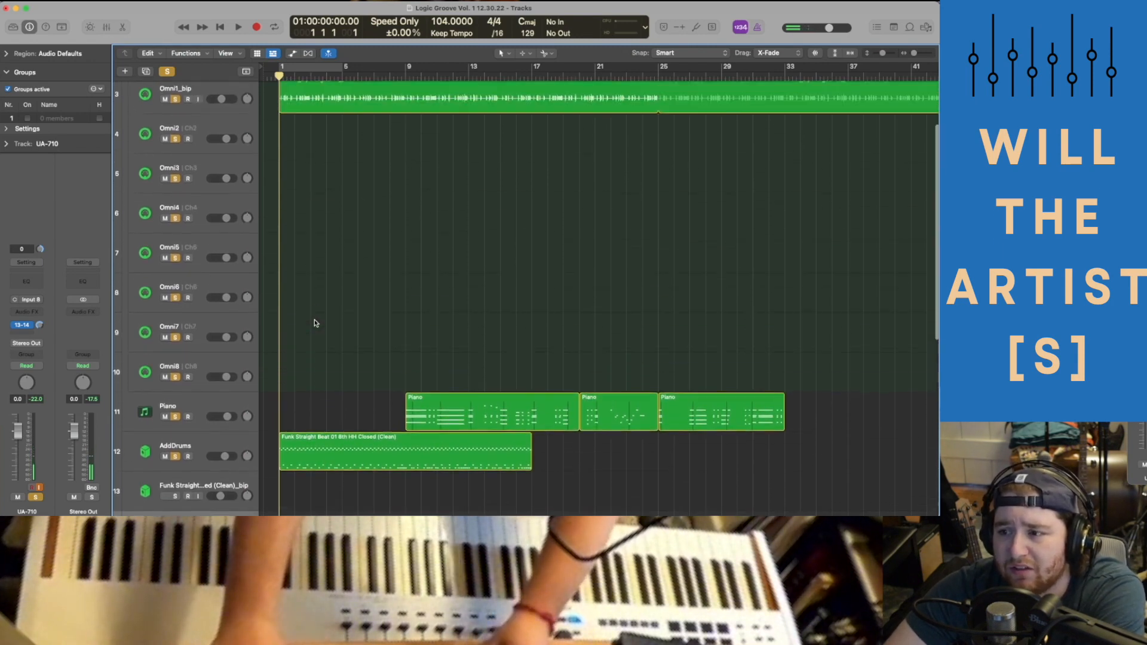
scroll(315, 323, "up", 1)
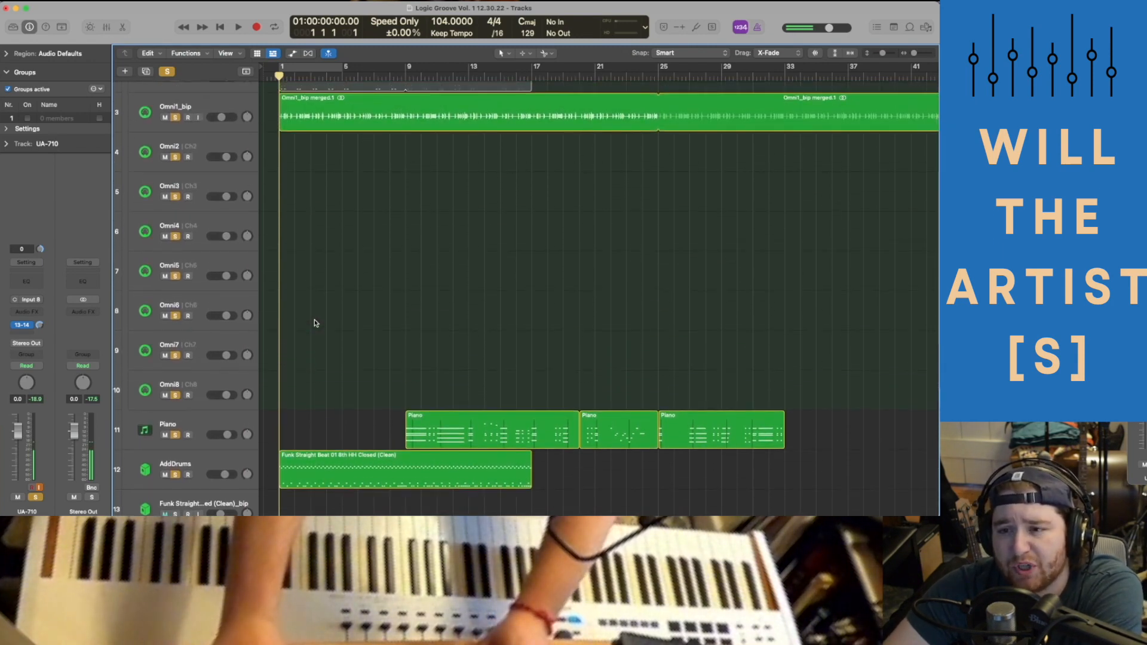
scroll(316, 324, "down", 2)
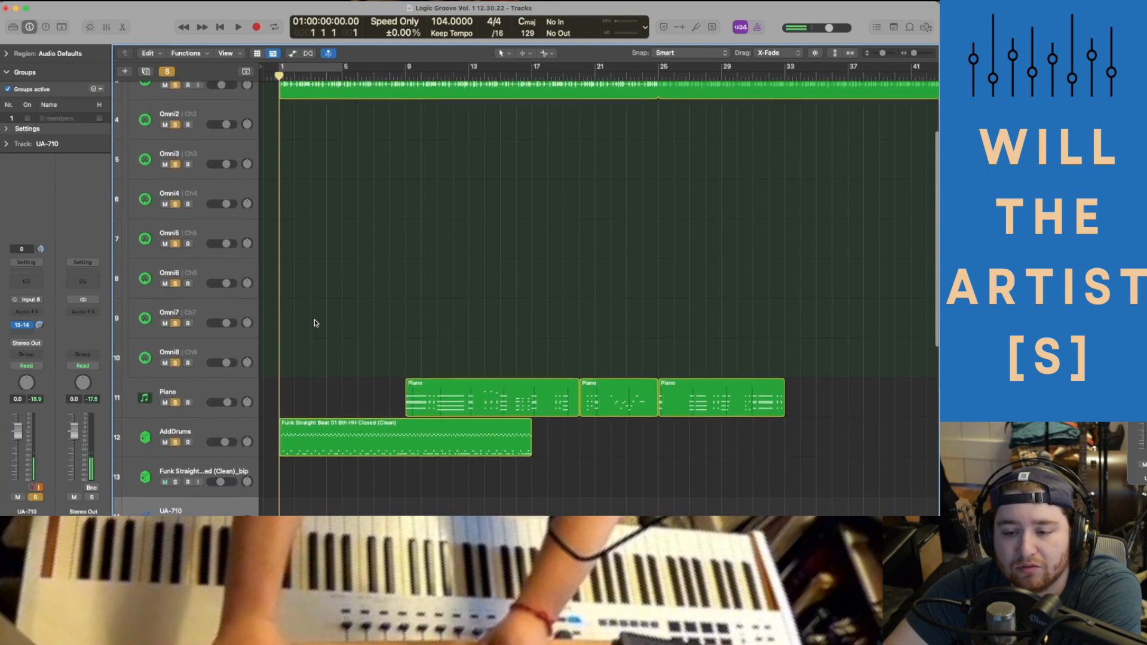
scroll(315, 323, "down", 3)
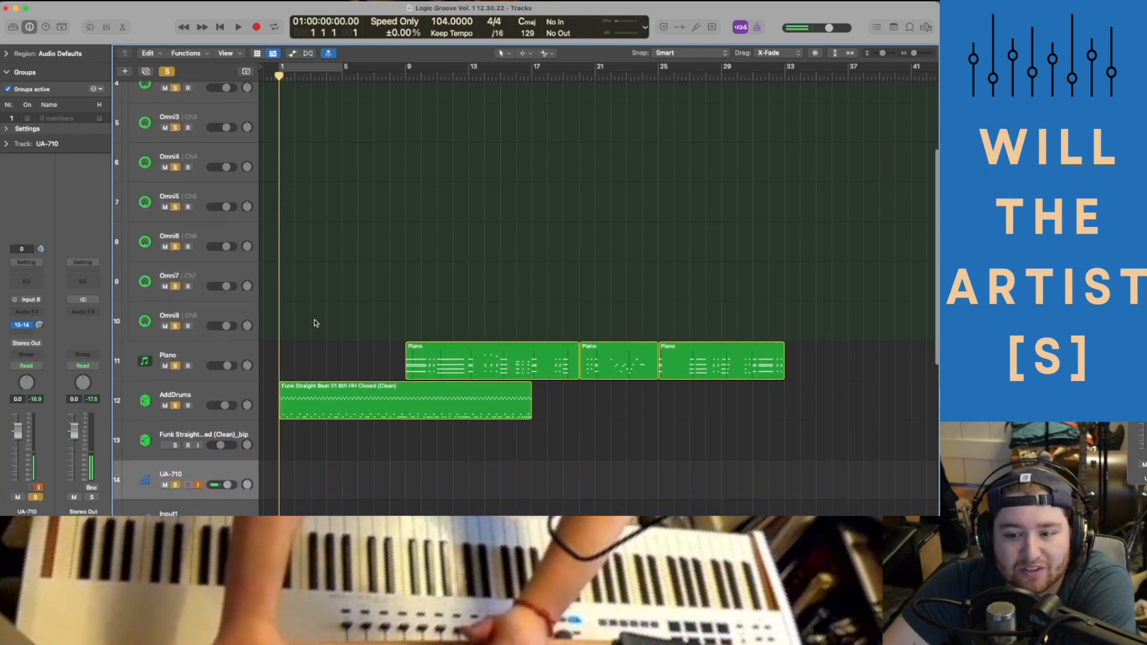
scroll(315, 323, "up", 3)
scroll(315, 323, "down", 3)
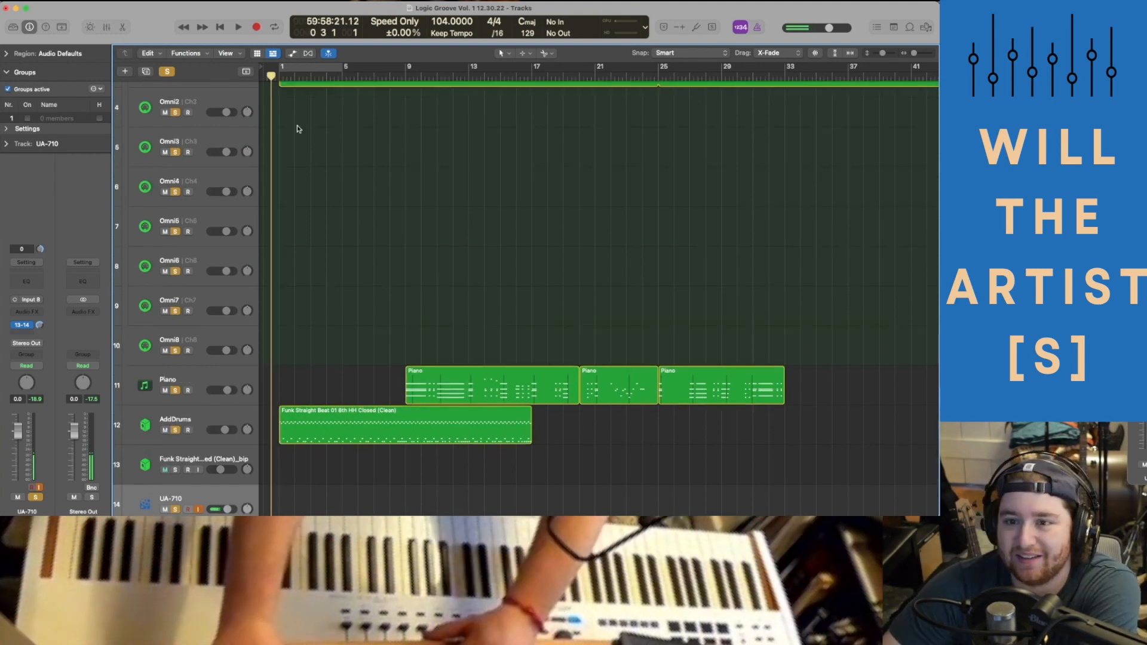
scroll(296, 124, "up", 2)
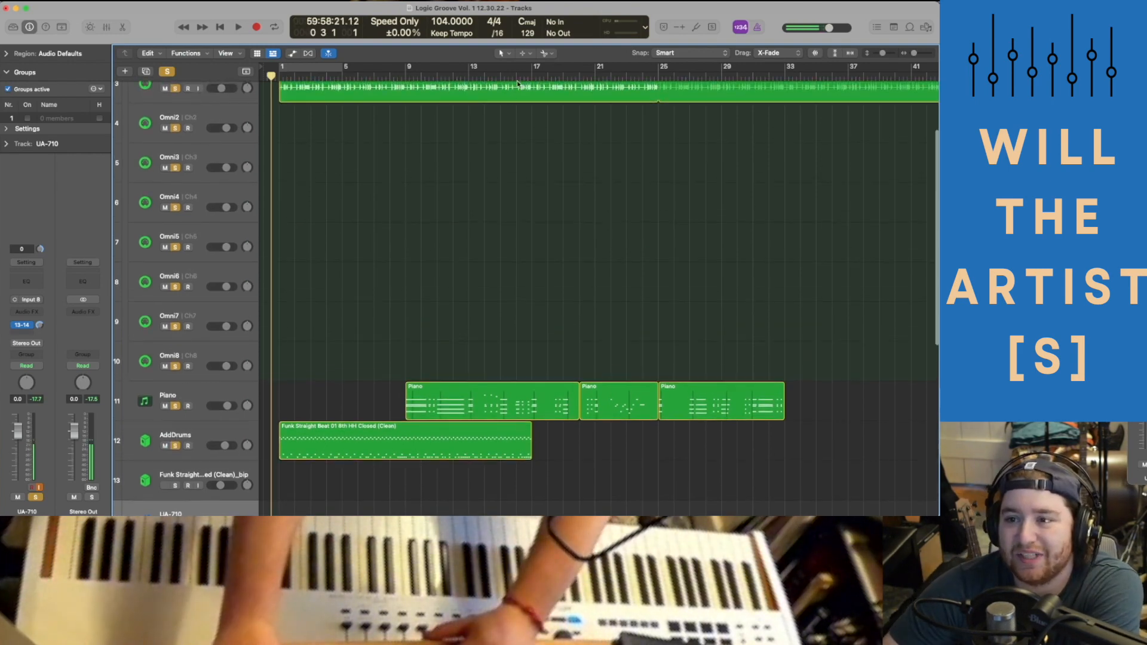
scroll(428, 199, "down", 2)
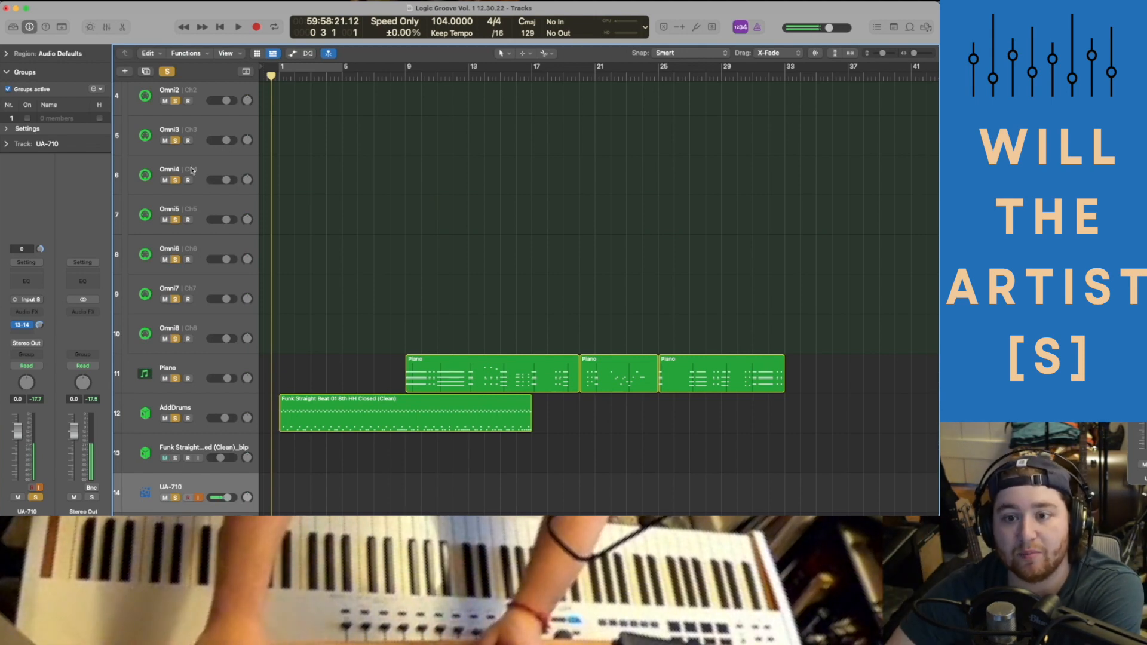
scroll(182, 164, "up", 1)
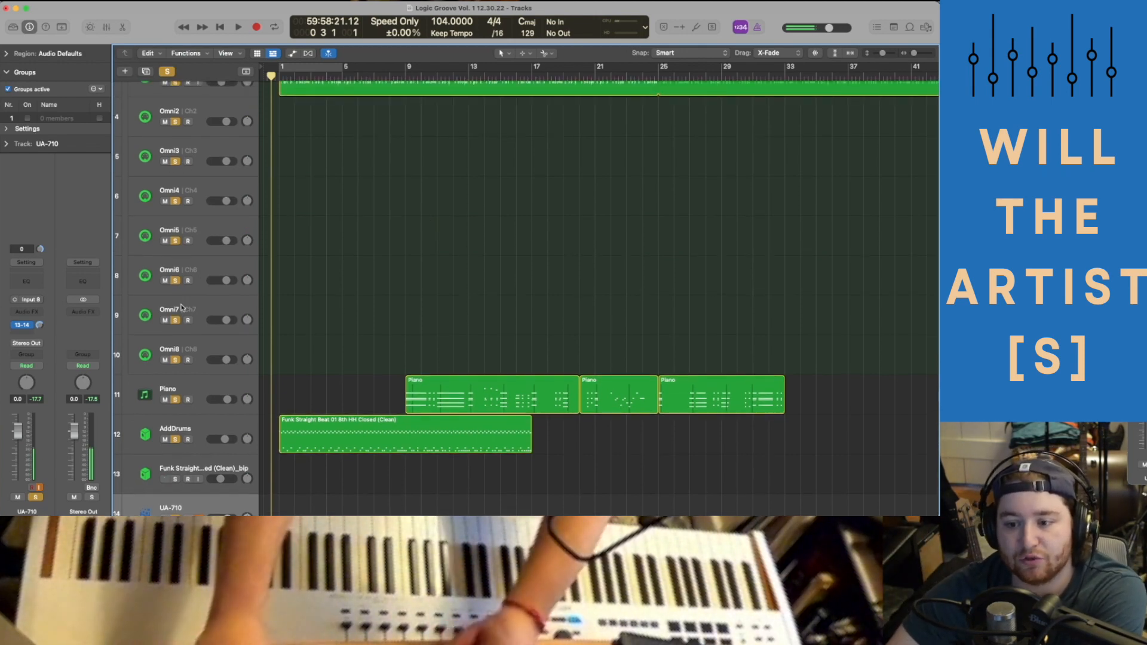
scroll(369, 473, "down", 1)
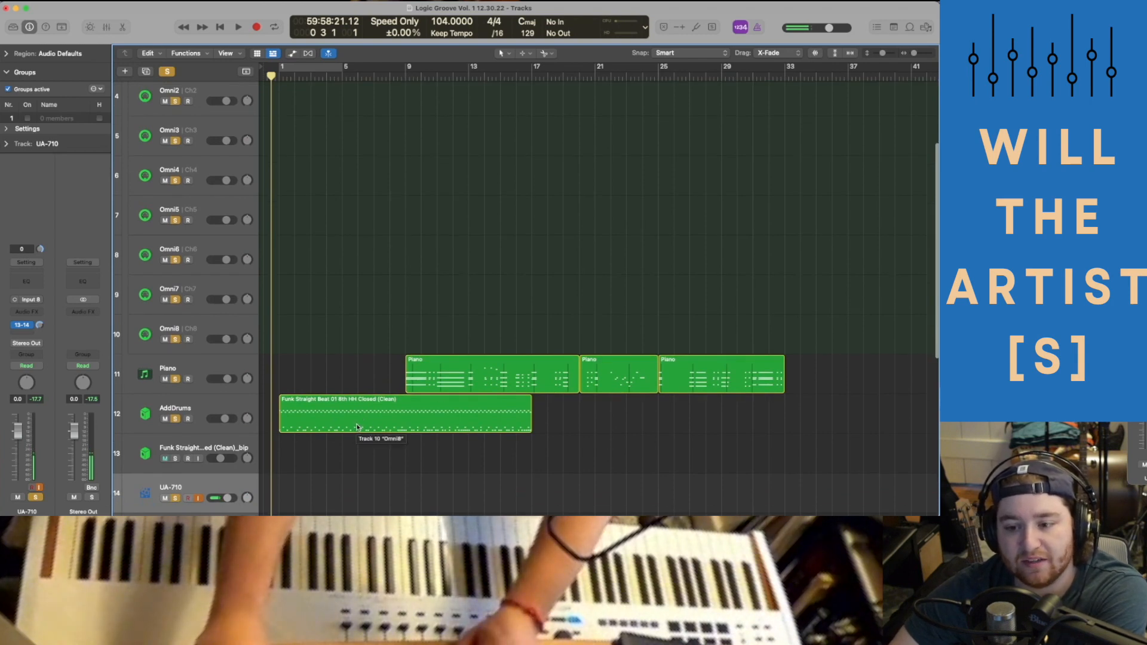
scroll(320, 437, "down", 2)
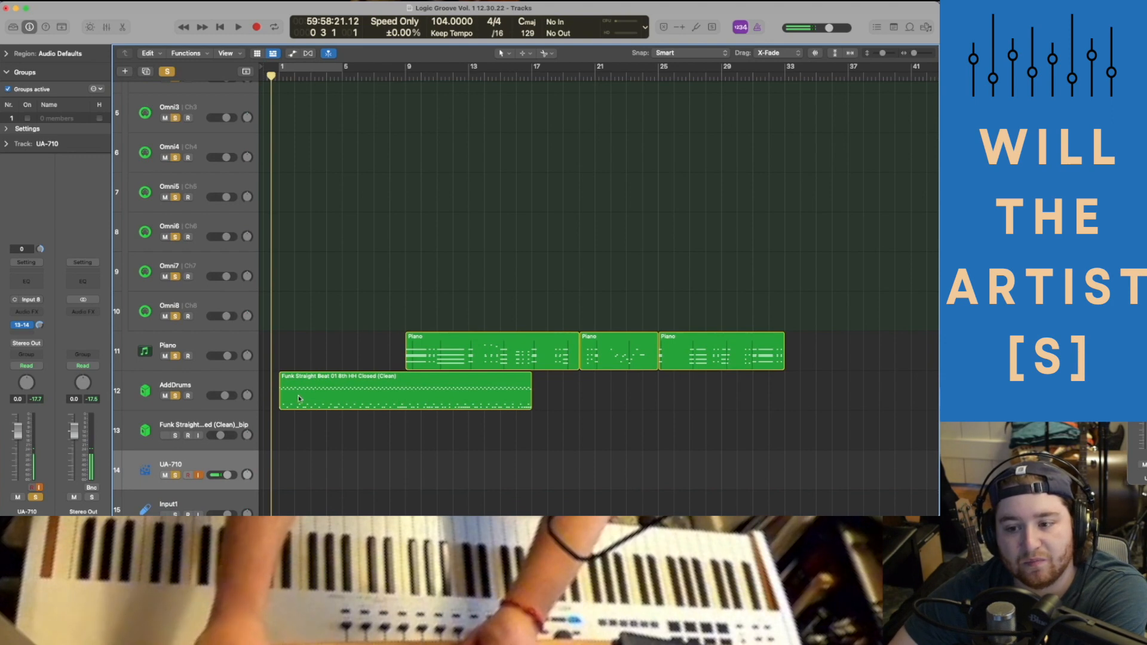
Open the Addictive Drums instrument of the AddDrums track, close its window and select the UA-710 track again.
left_click(187, 386)
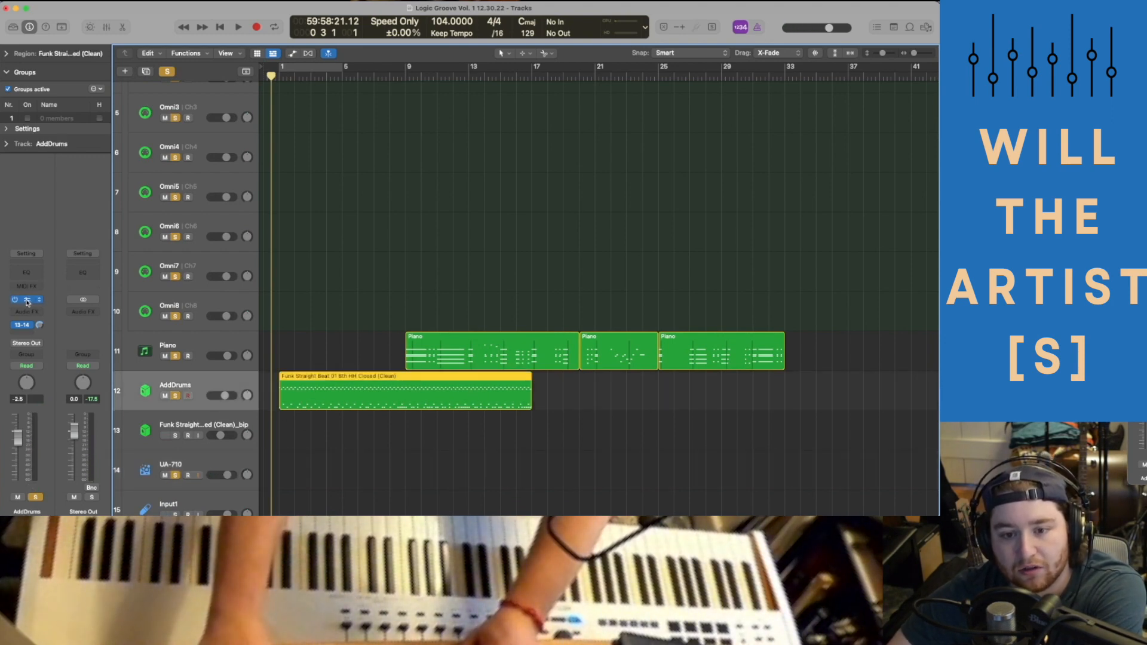
left_click(26, 301)
key("super+w")
left_click(187, 458)
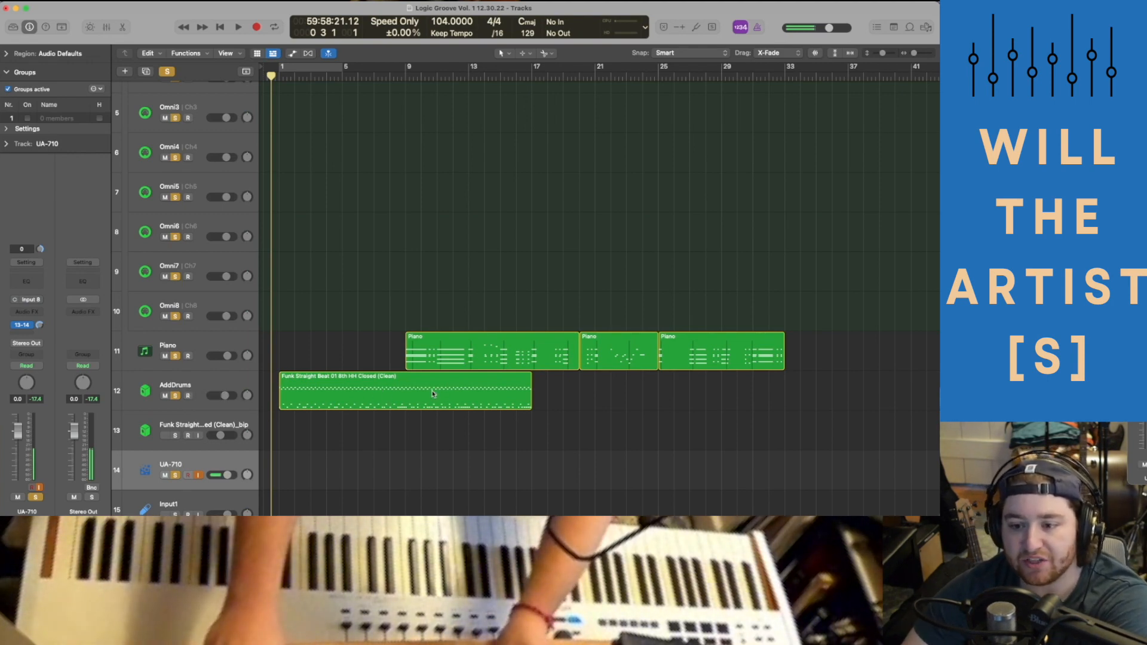
Open the AddDrums MIDI region in the Piano Roll and audition the C1 note just before bar 11.
double_click(361, 394)
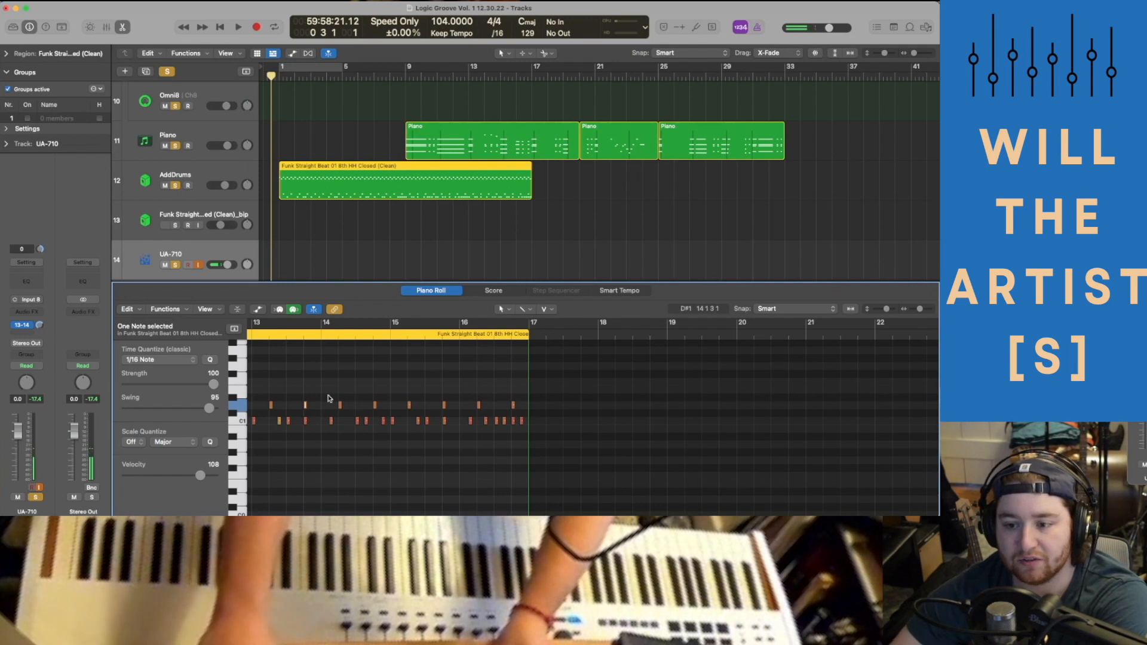
scroll(327, 399, "left", 3)
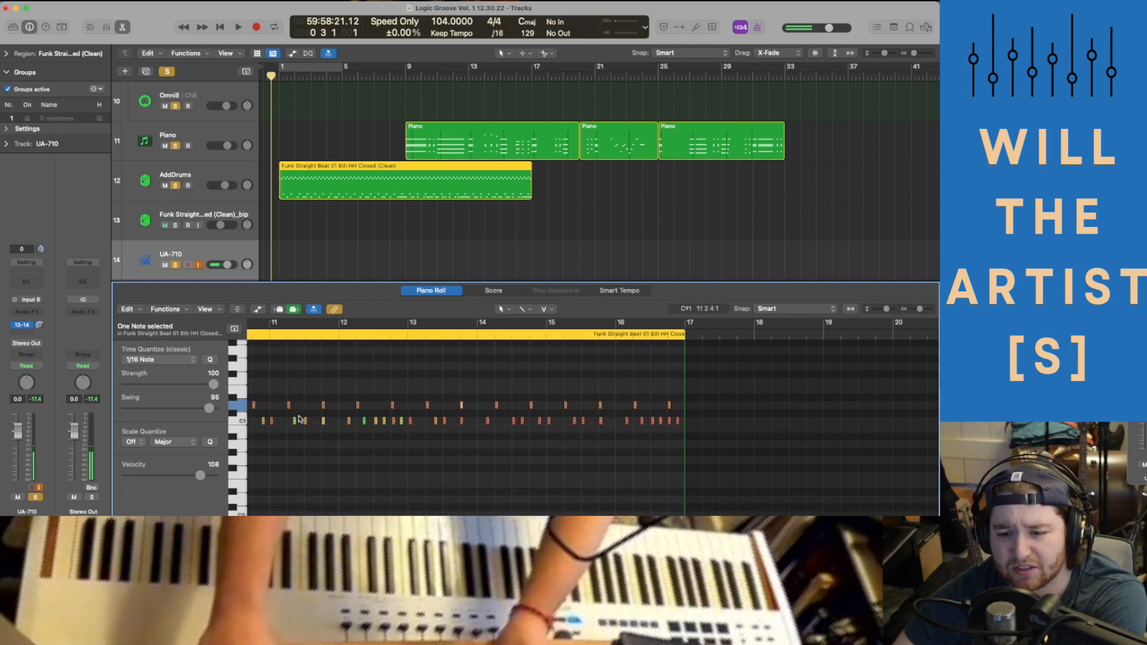
left_click(263, 421)
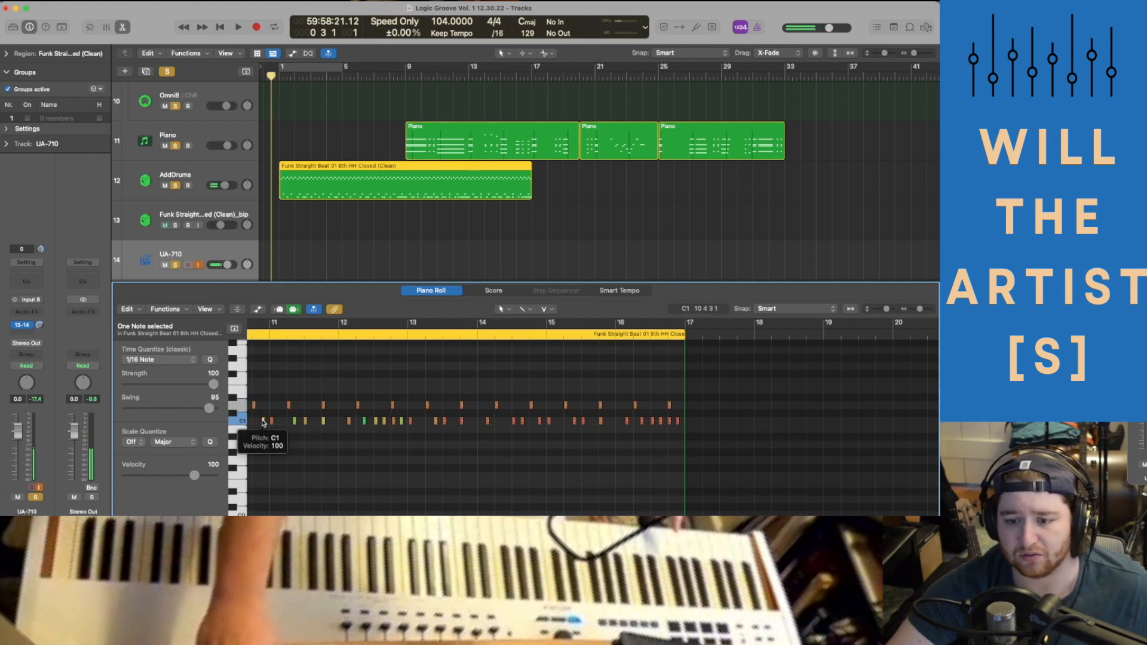
left_click(263, 421)
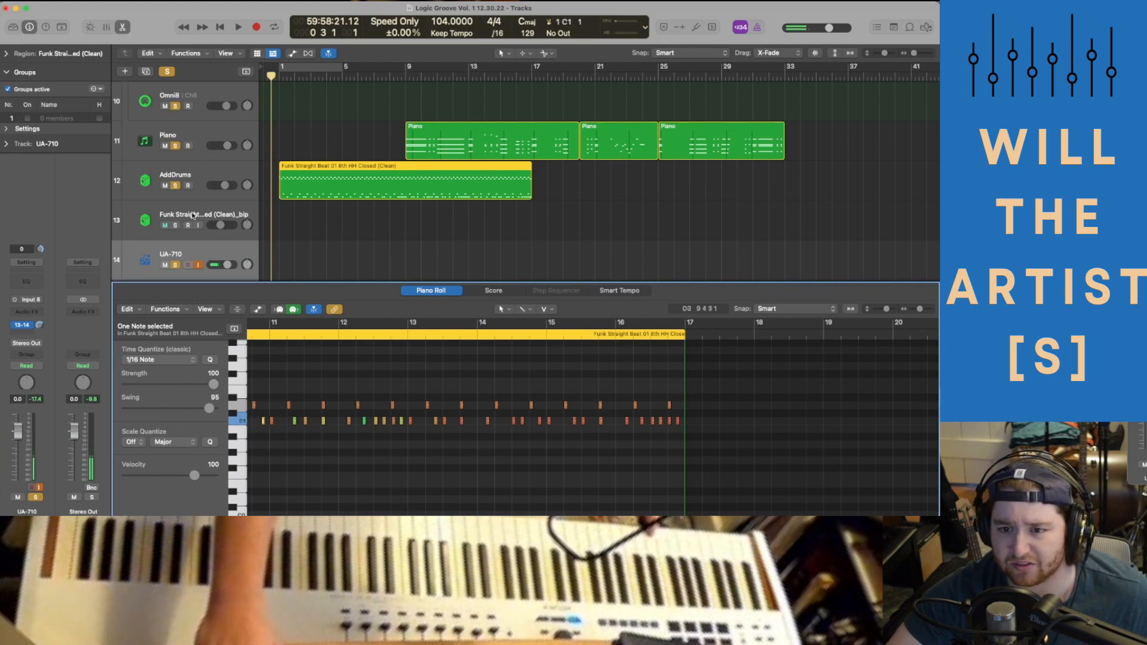
Record-enable the AddDrums track while keeping UA-710 selected.
left_click(187, 186)
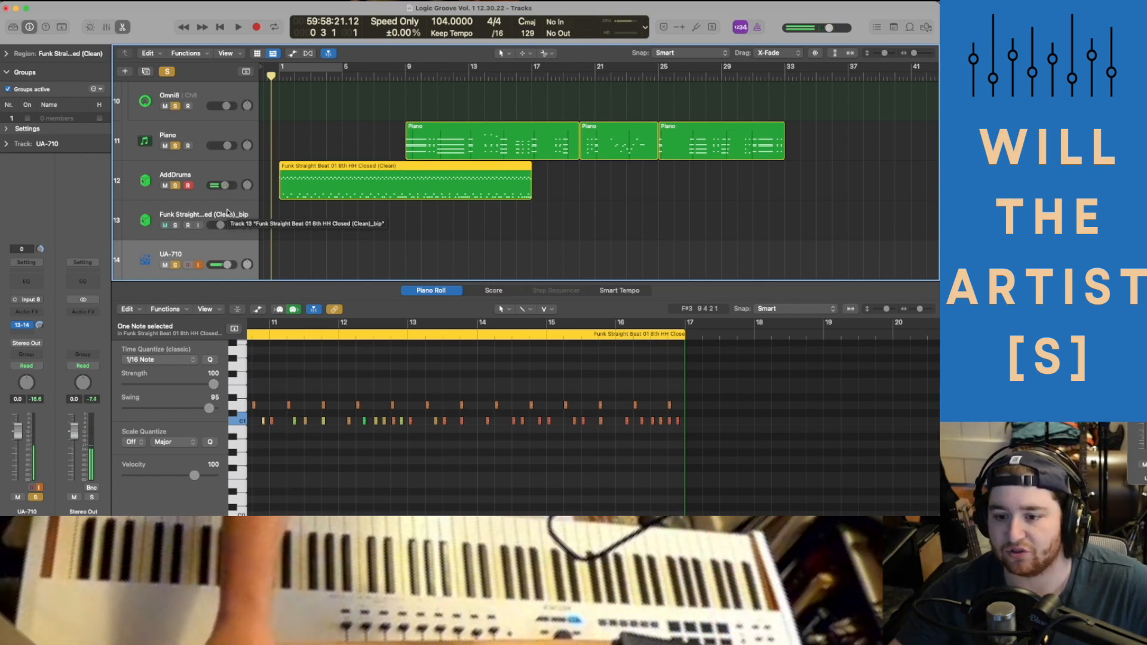
mouse_move(838, 504)
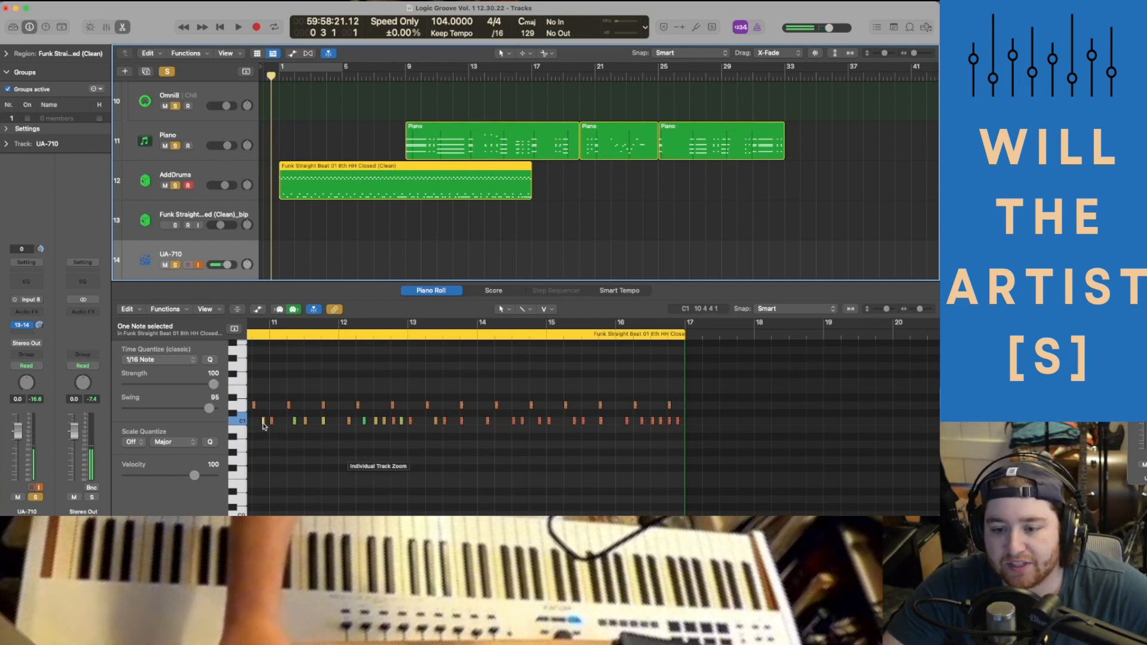
Select the drum notes between bars 10 and 11 in the AddDrums region's Piano Roll, then clear the region selection.
scroll(418, 412, "up", 4)
scroll(418, 412, "left", 2)
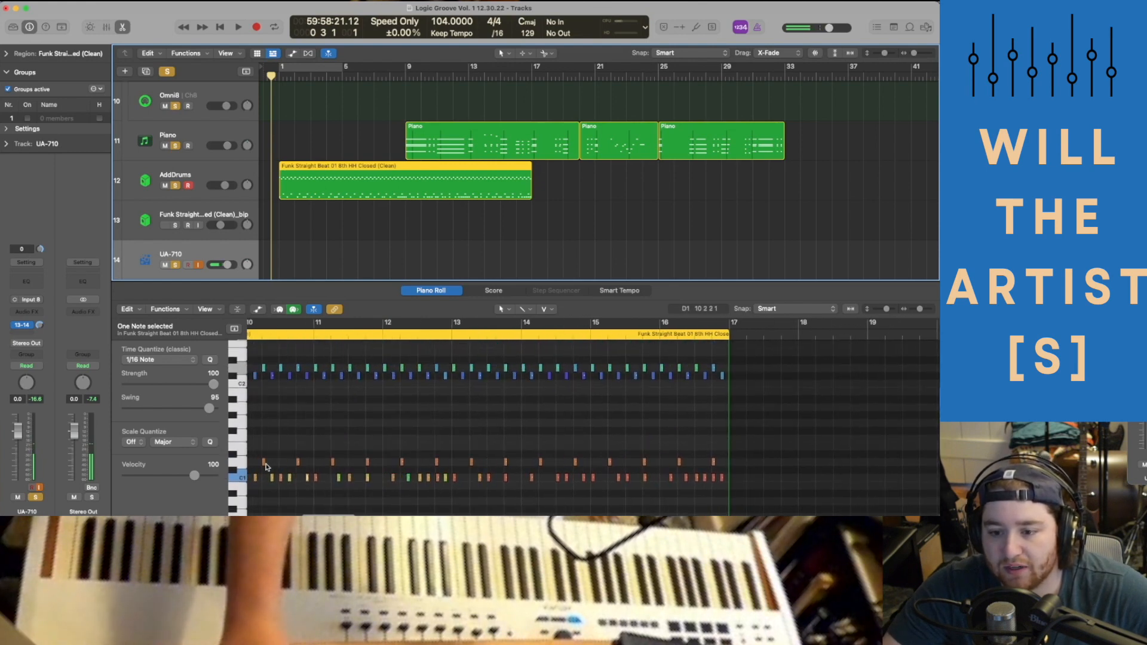
left_click(274, 355)
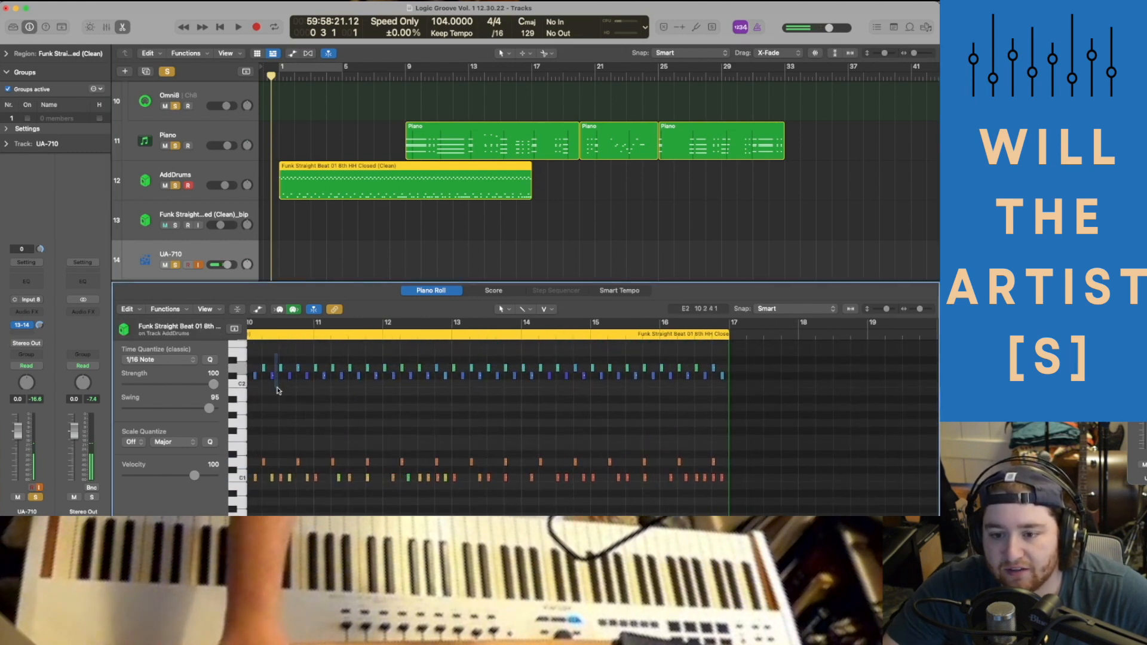
left_click_drag(277, 390, 315, 482)
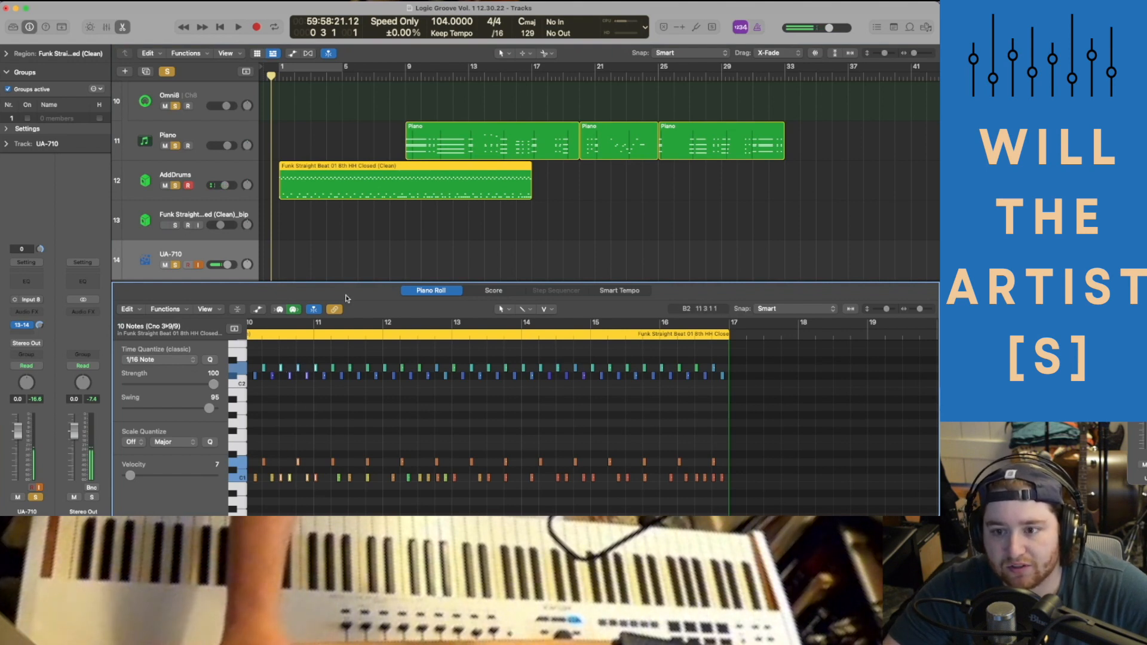
left_click(297, 227)
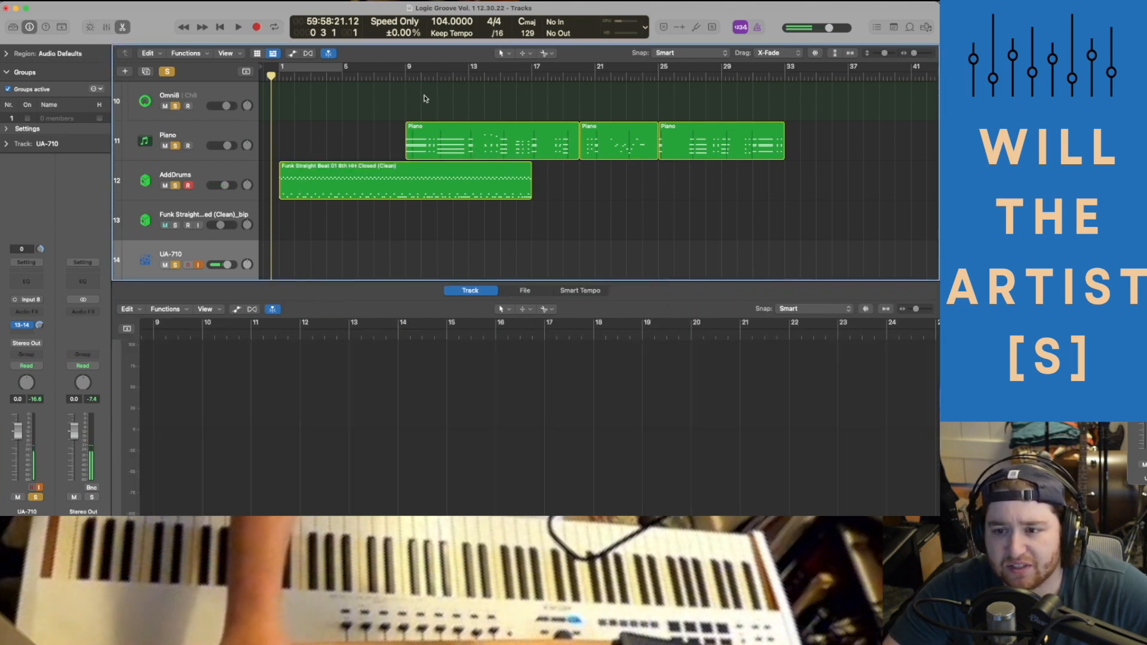
Select the merged Omni1_bip audio region and examine the beginning of its waveform.
scroll(423, 100, "up", 2)
scroll(456, 191, "up", 1)
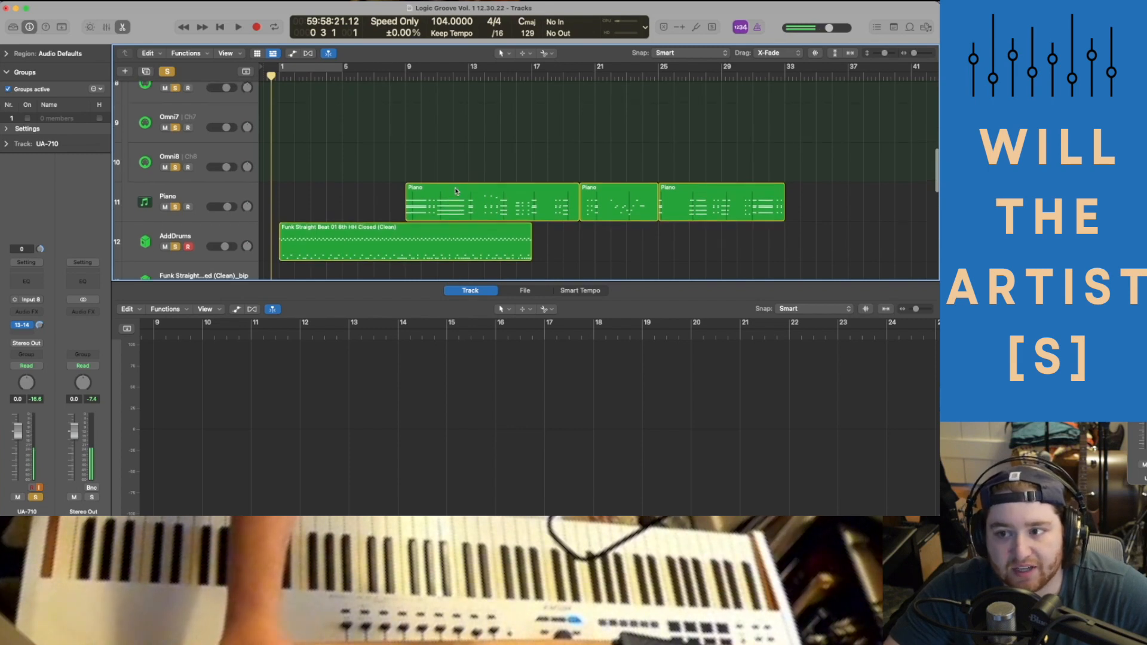
scroll(471, 169, "up", 10)
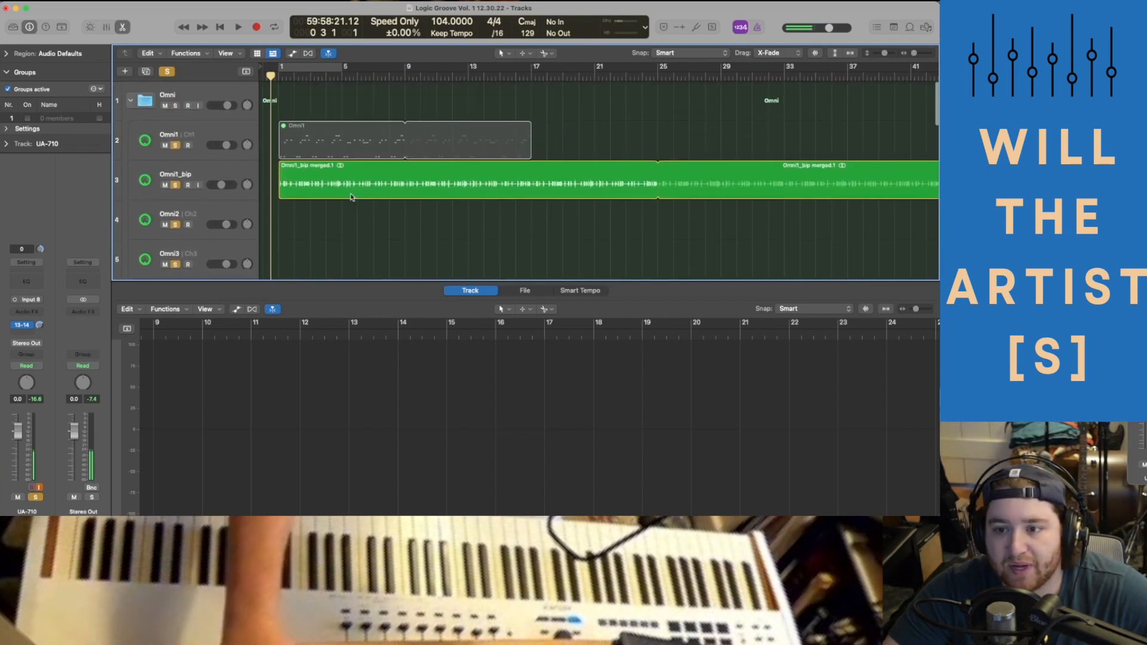
left_click(334, 189)
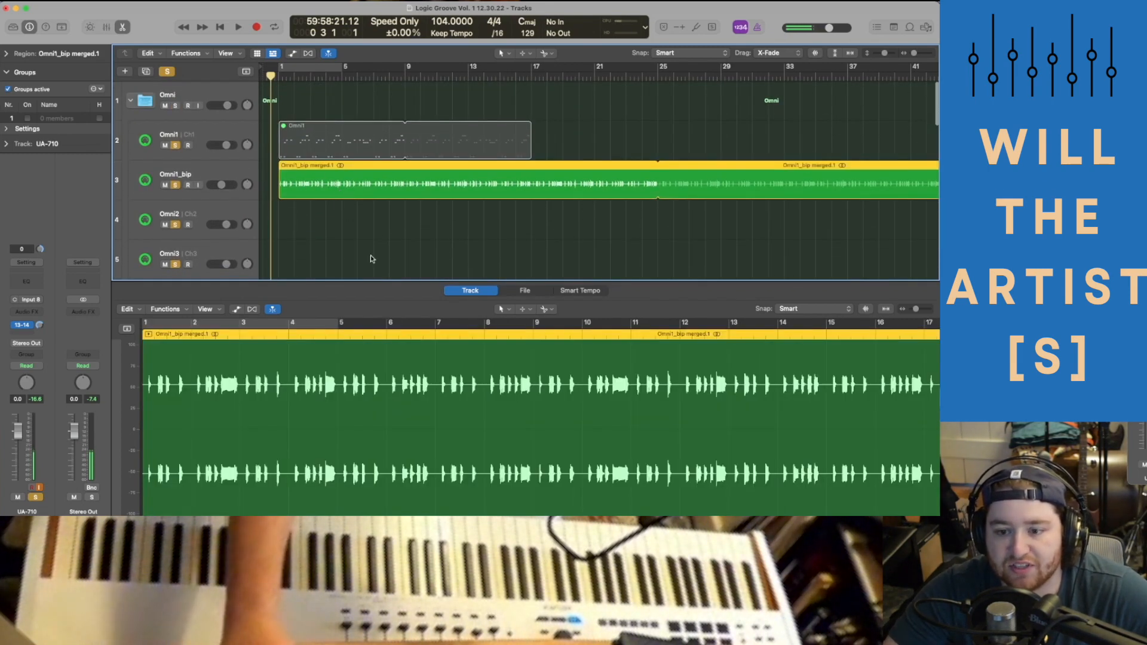
scroll(195, 409, "left", 2)
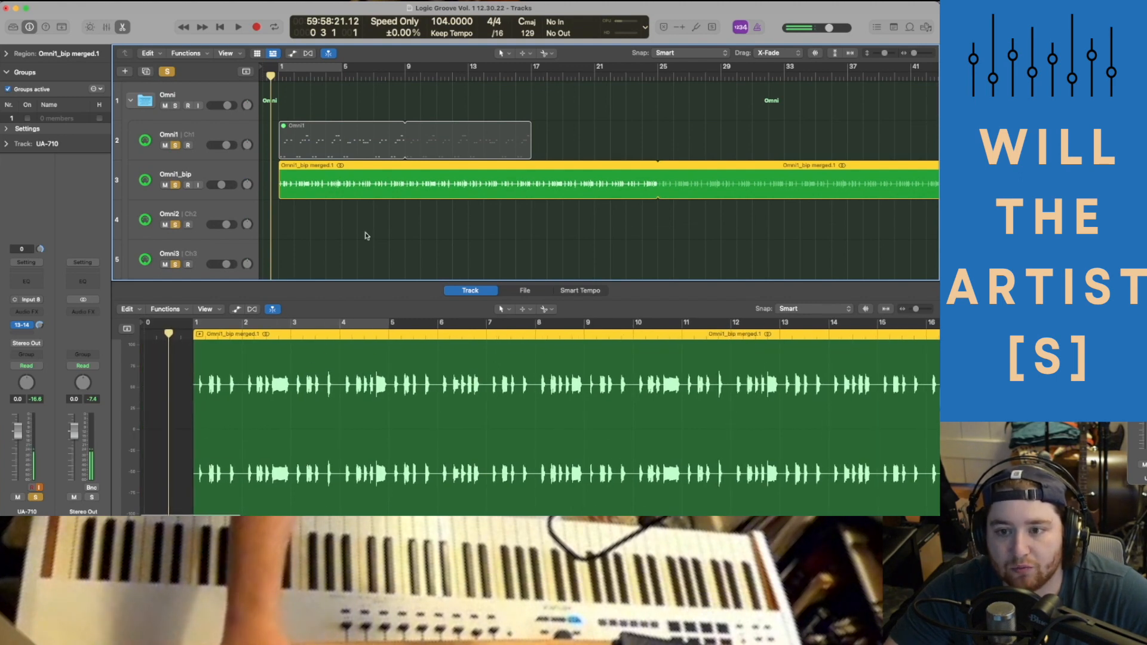
Select the AddDrums MIDI region again and compare its placement with the Omni and Piano regions.
scroll(322, 190, "down", 5)
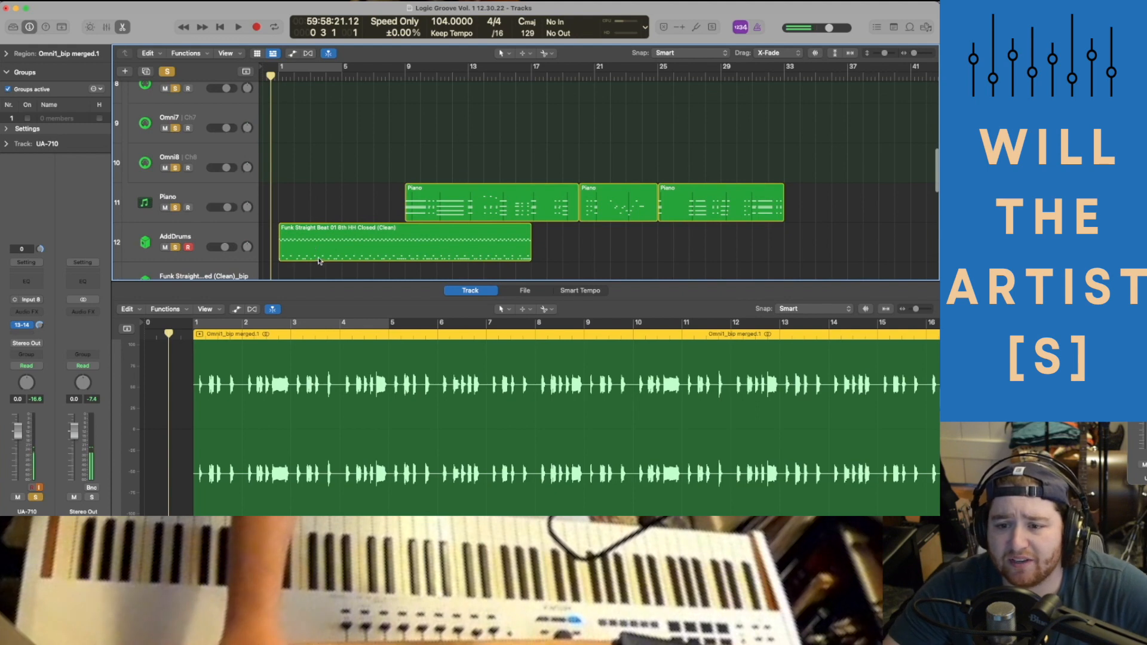
left_click(339, 251)
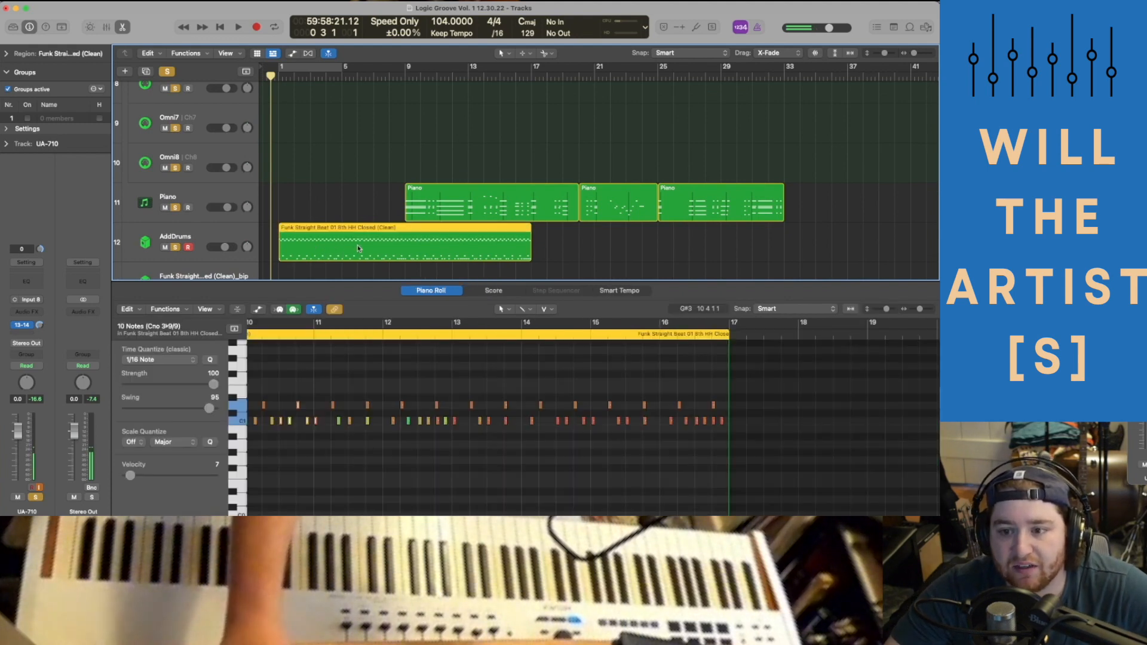
scroll(346, 246, "down", 2)
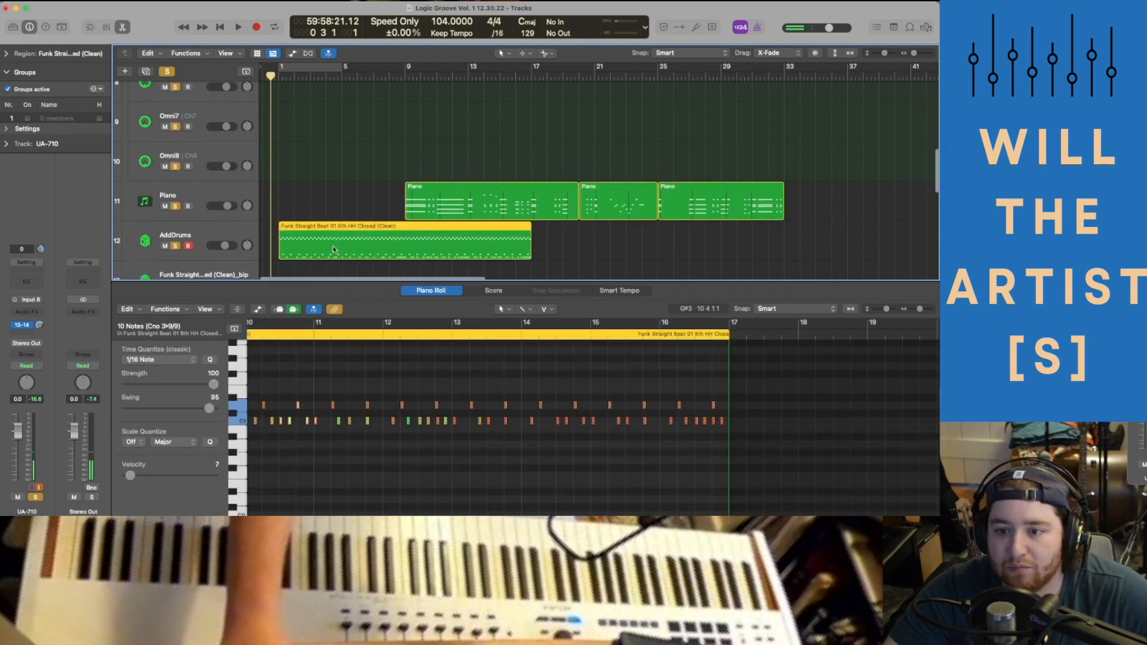
scroll(397, 185, "up", 8)
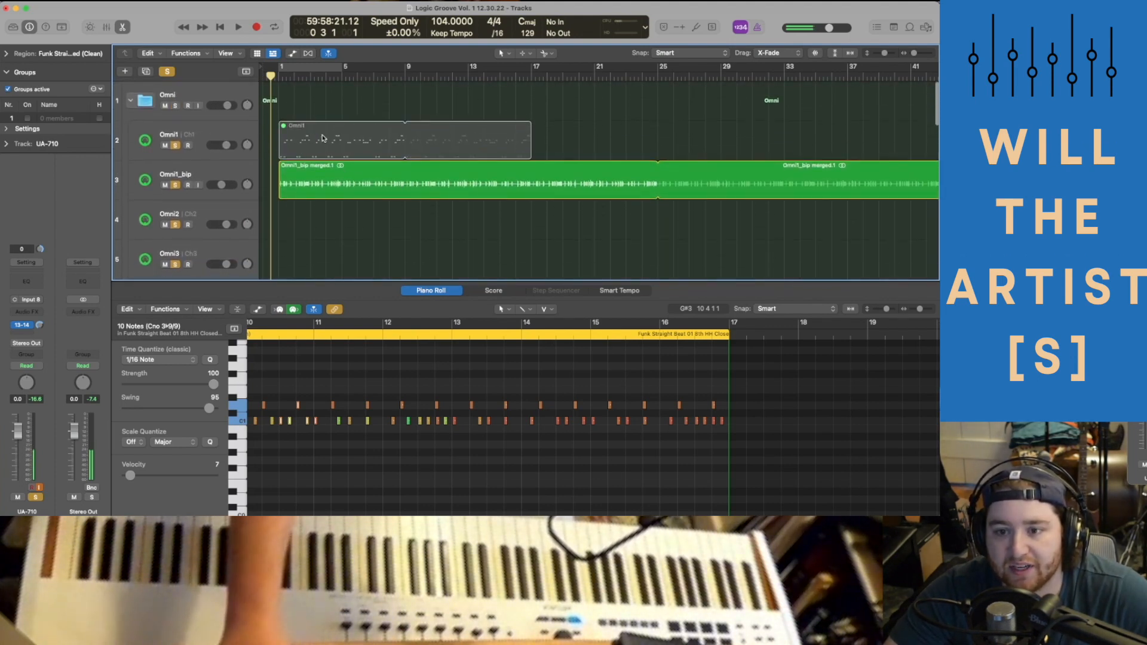
scroll(453, 158, "down", 8)
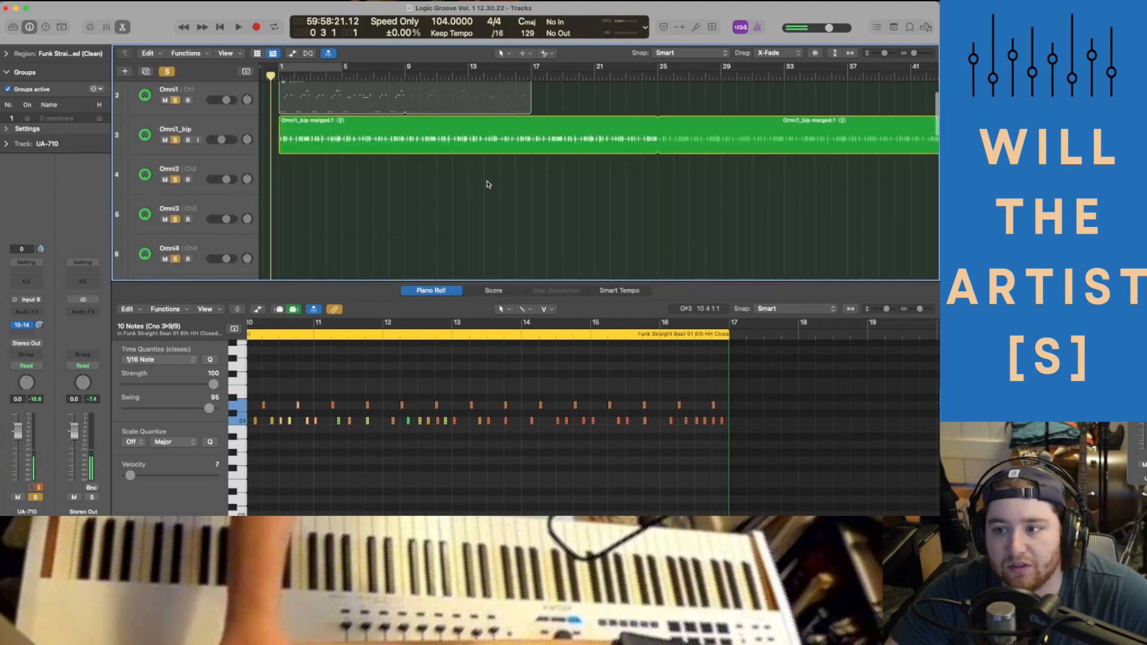
scroll(487, 185, "down", 3)
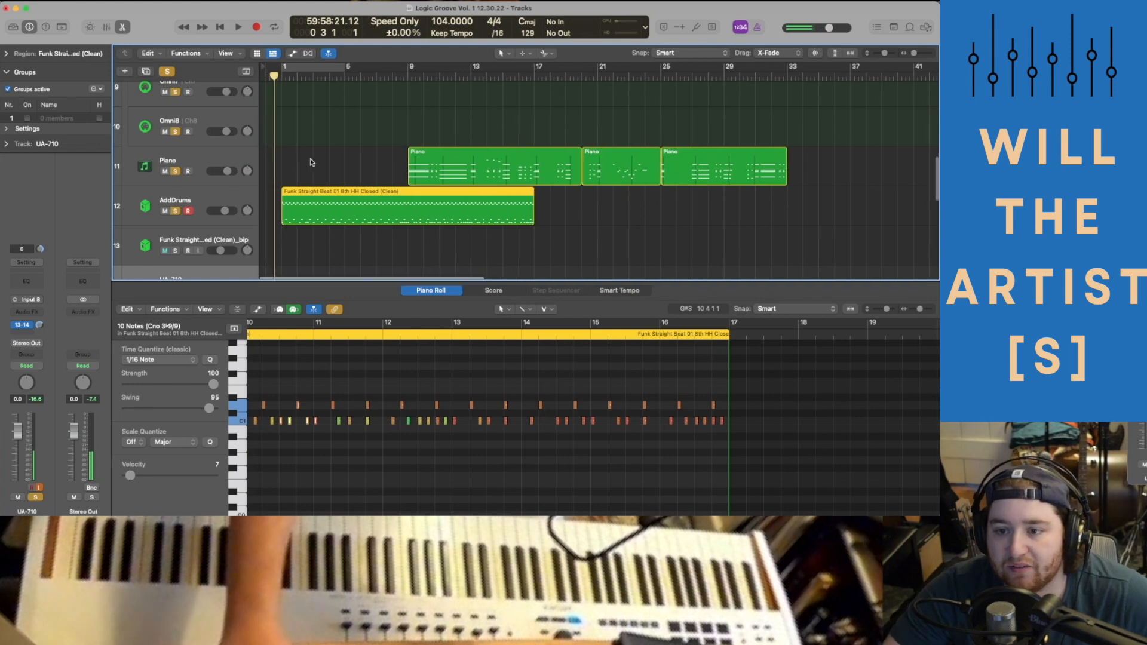
Try moving the AddDrums MIDI region slightly earlier, then undo the move.
scroll(310, 162, "up", 1)
scroll(310, 162, "up", 2)
mouse_move(335, 241)
left_mouse_down()
mouse_move(544, 250)
mouse_move(335, 248)
mouse_move(319, 236)
left_mouse_up()
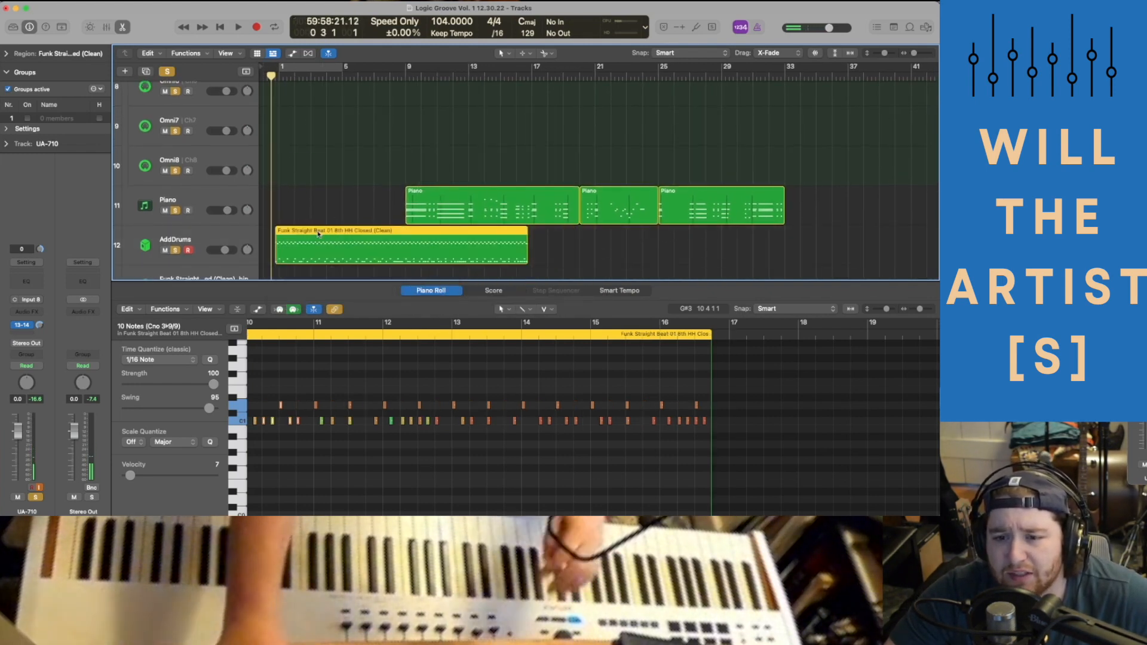
key("super+z")
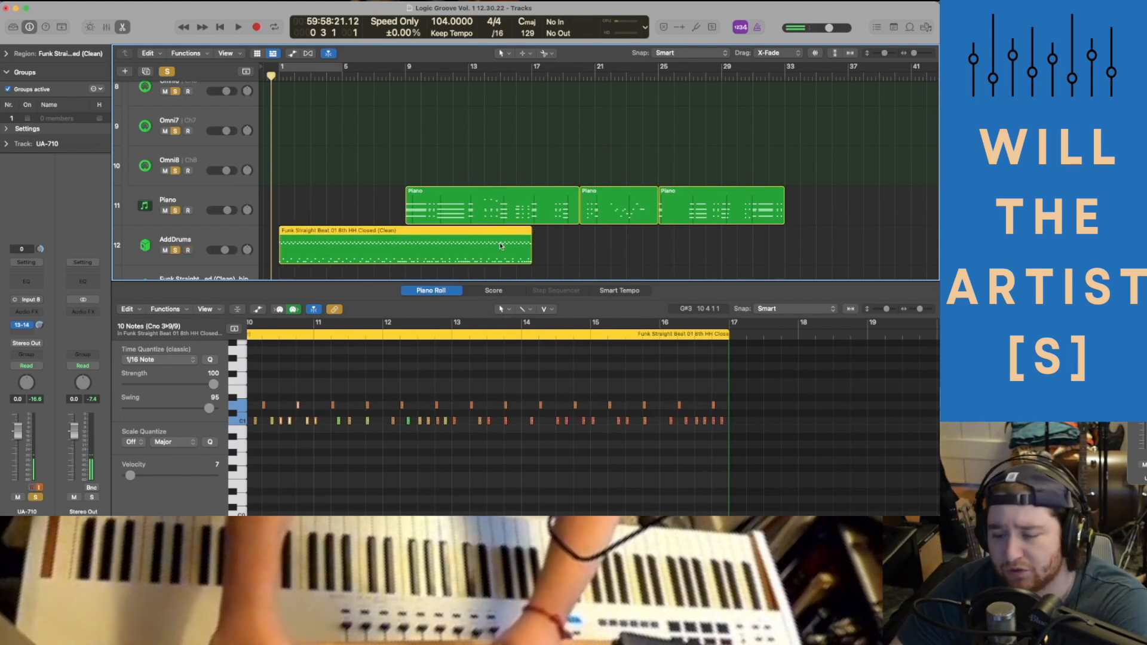
Paste a copy of the drum region at bar 17 and move it from the UA-710 track to the AddDrums track.
left_click(531, 75)
key("super+v")
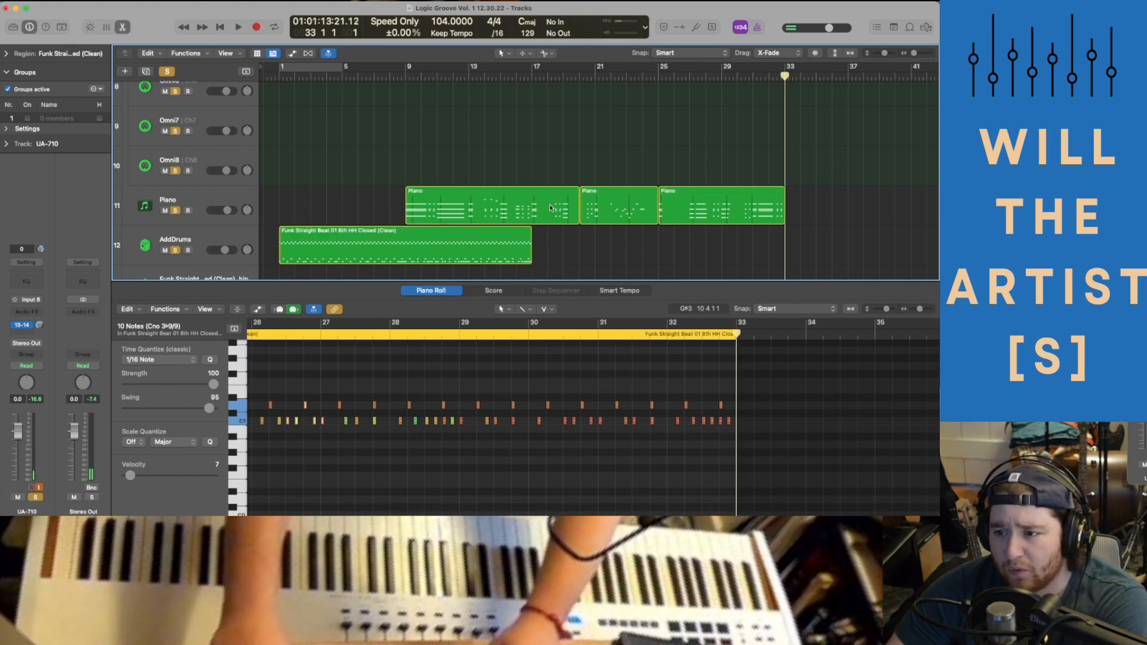
scroll(550, 207, "down", 5)
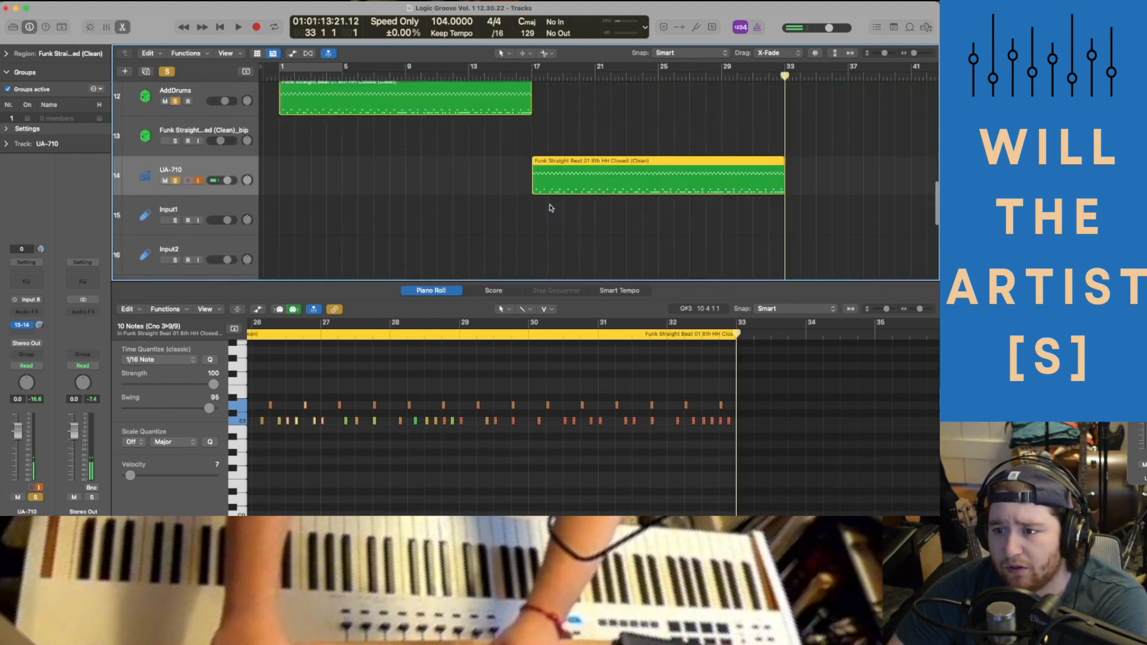
scroll(551, 207, "up", 1)
left_click_drag(576, 201, 576, 134)
scroll(571, 230, "up", 3)
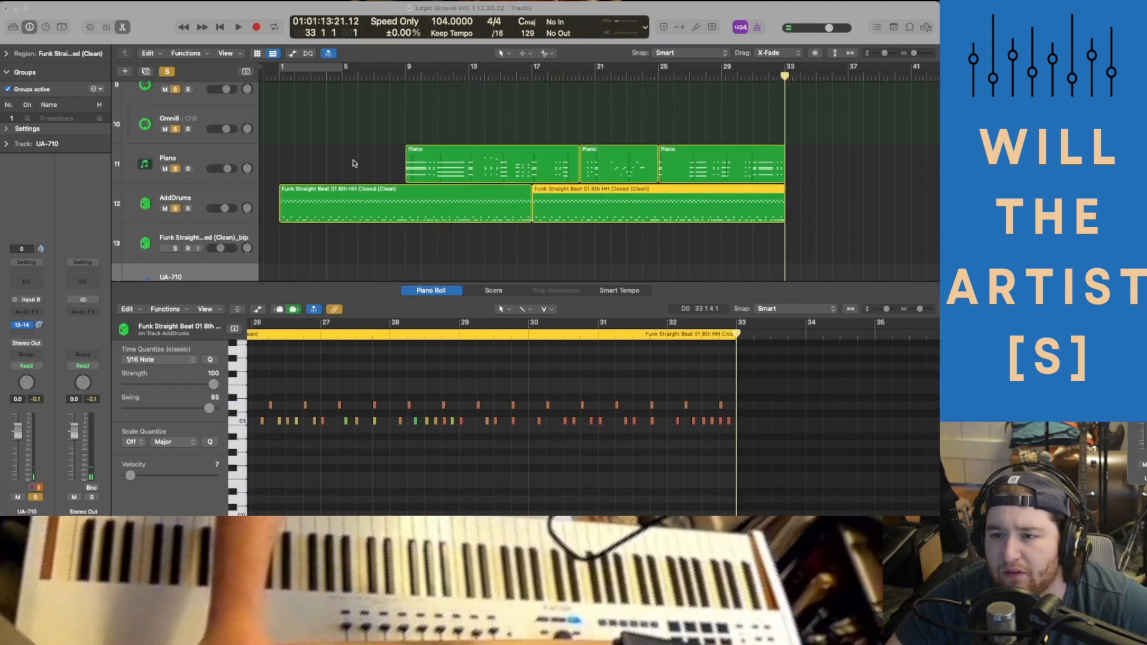
Return the playhead to bar 1 and inspect the drum regions along the enlarged timeline.
left_click(278, 77)
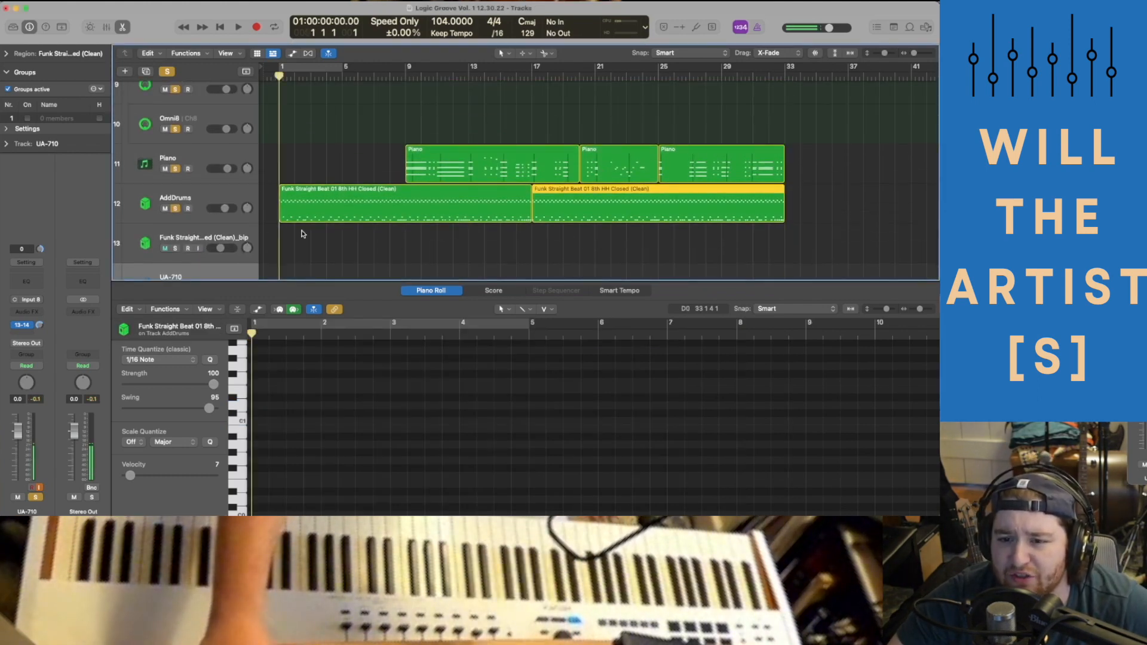
key("super+Right")
key("super+Right")
scroll(288, 226, "left", 10)
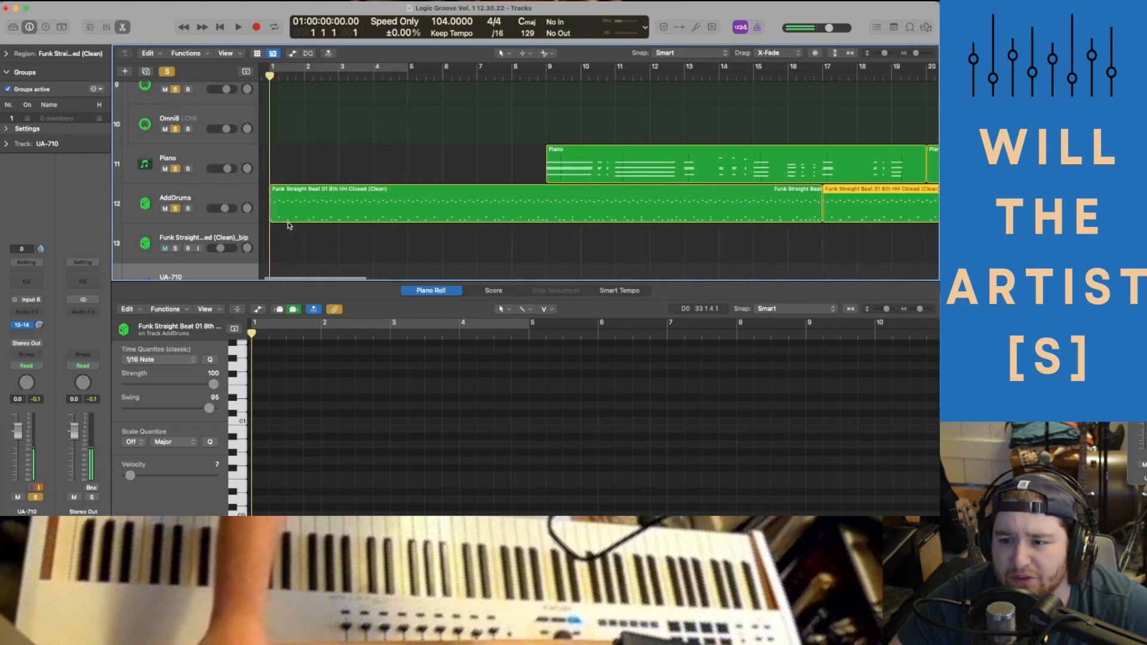
scroll(288, 225, "up", 2)
scroll(288, 225, "up", 5)
scroll(288, 225, "down", 10)
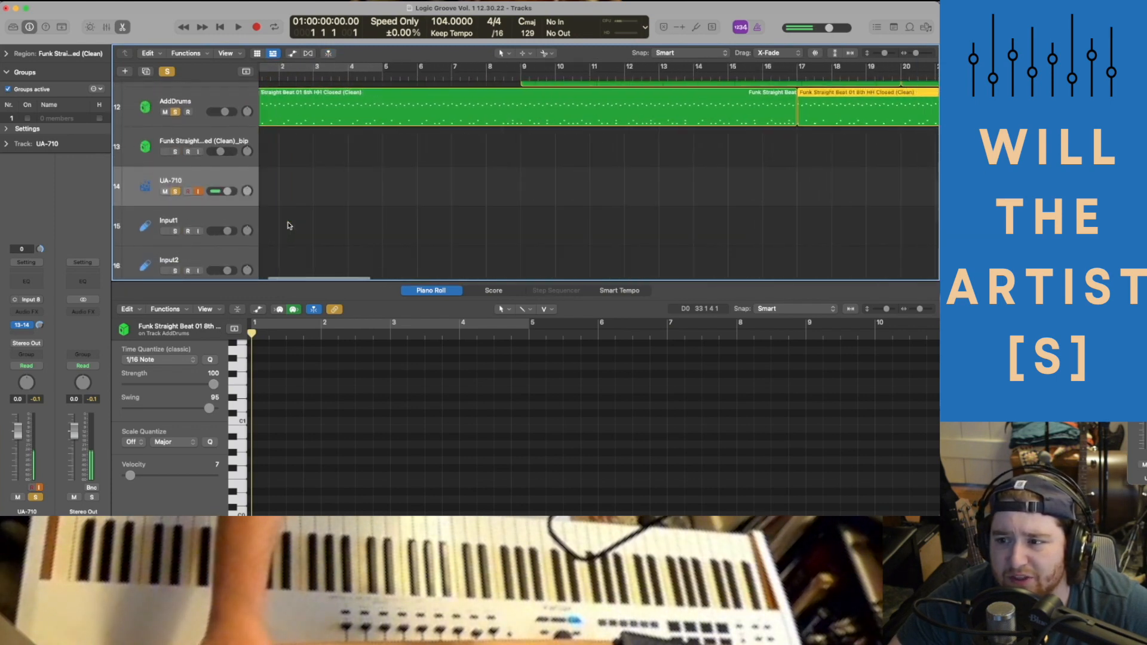
Clear the region selection and remove the empty Omni2 to Omni8 tracks from the track list.
key("super+Left")
key("super+Left")
key("super+Left")
key("super+Left")
key("super+Left")
scroll(288, 225, "up", 10)
scroll(288, 225, "up", 2)
left_click(365, 141)
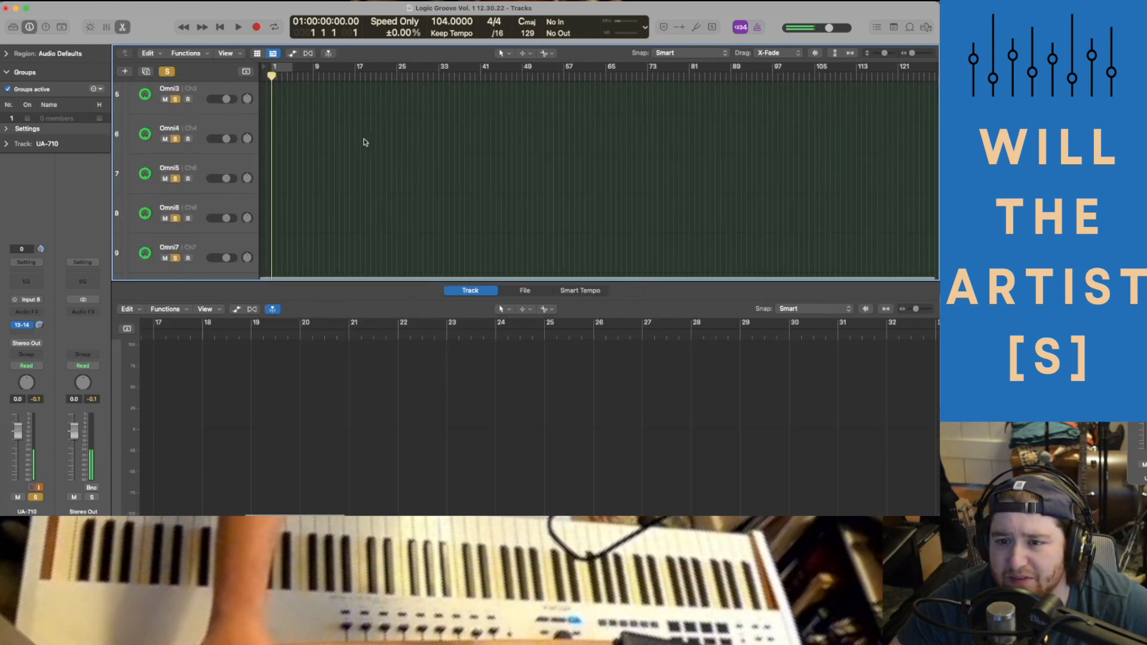
scroll(365, 141, "up", 6)
scroll(364, 142, "down", 5)
scroll(365, 141, "up", 8)
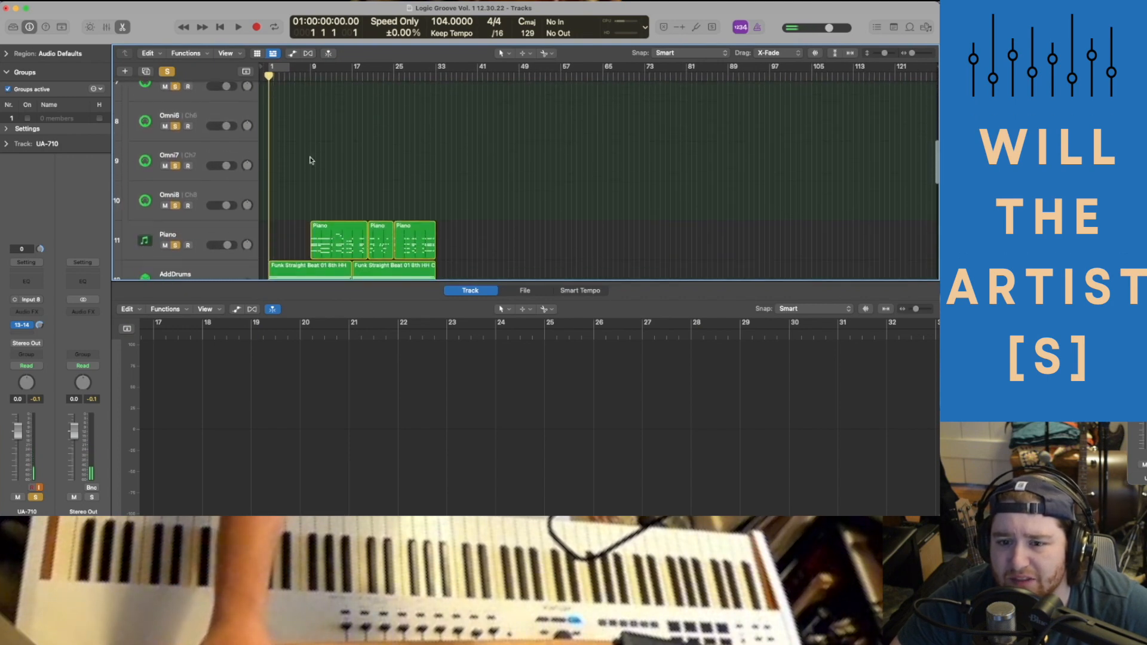
scroll(307, 192, "up", 3)
scroll(308, 192, "down", 1)
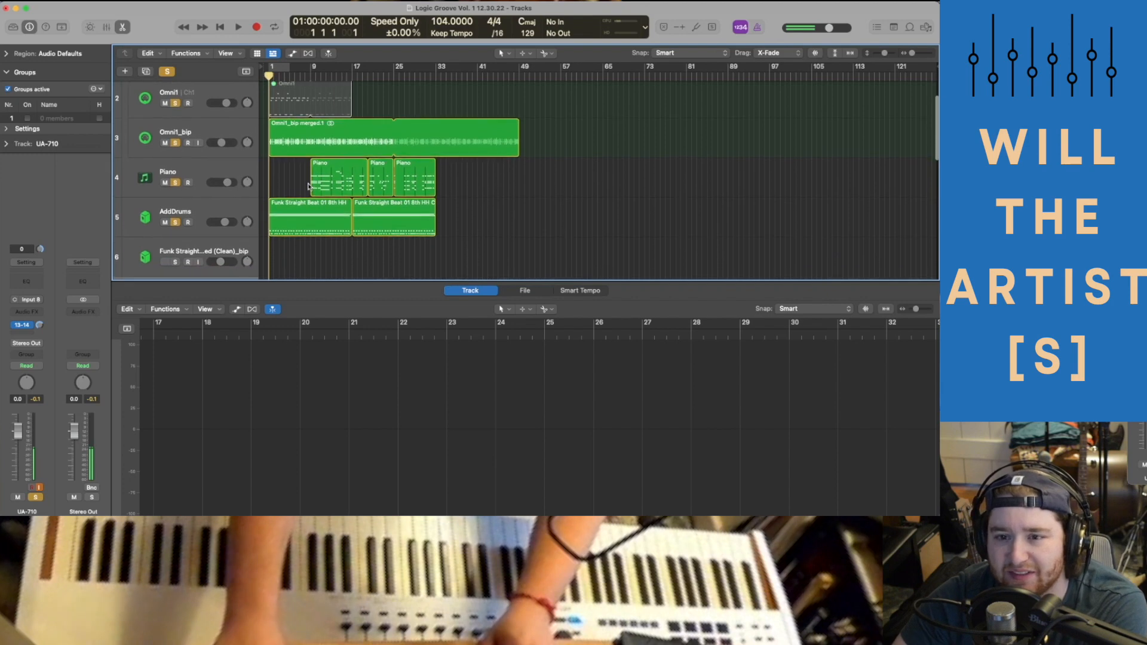
scroll(307, 185, "down", 2)
scroll(307, 183, "down", 1)
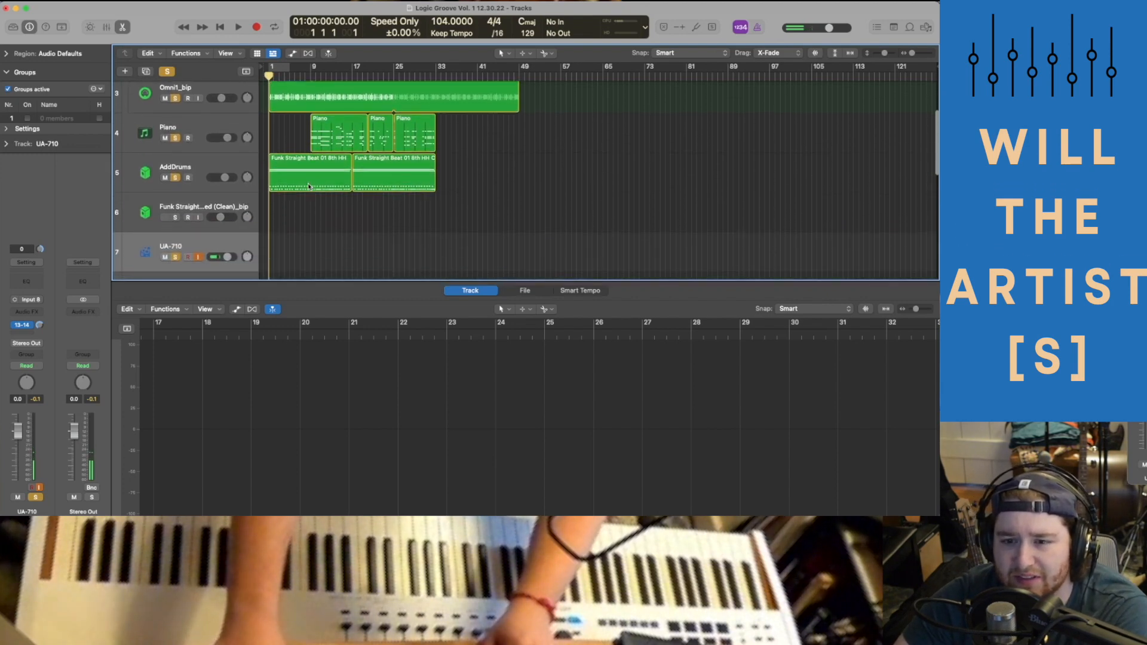
Close the editor area so the arrangement takes up the full window height.
left_click(122, 26)
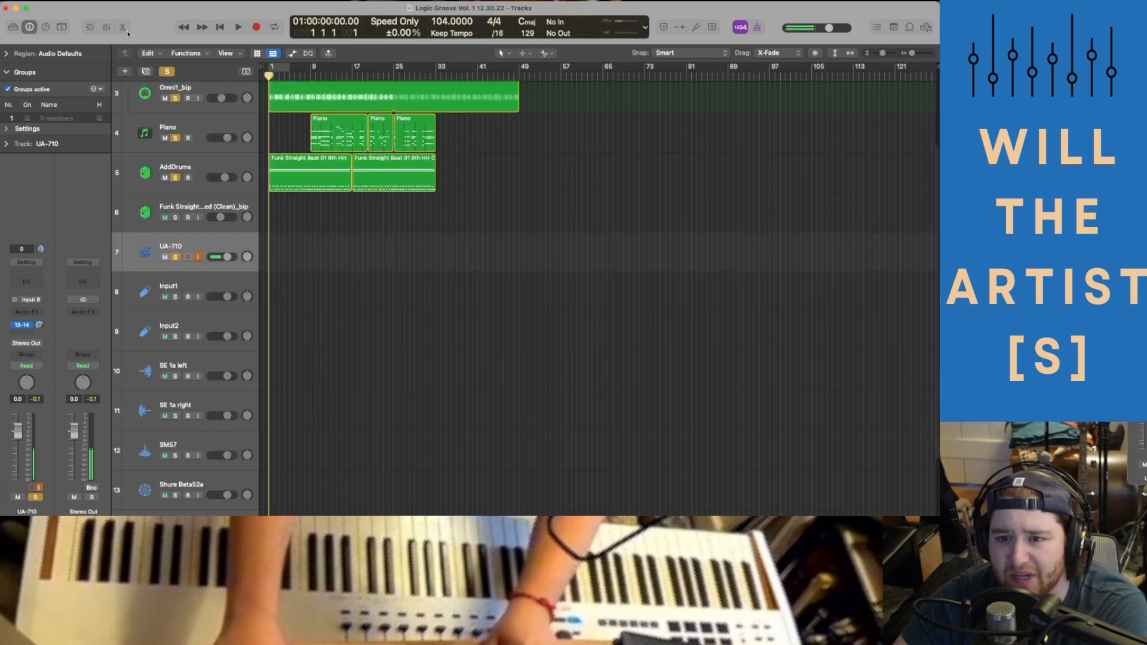
scroll(311, 254, "up", 4)
scroll(311, 256, "down", 1)
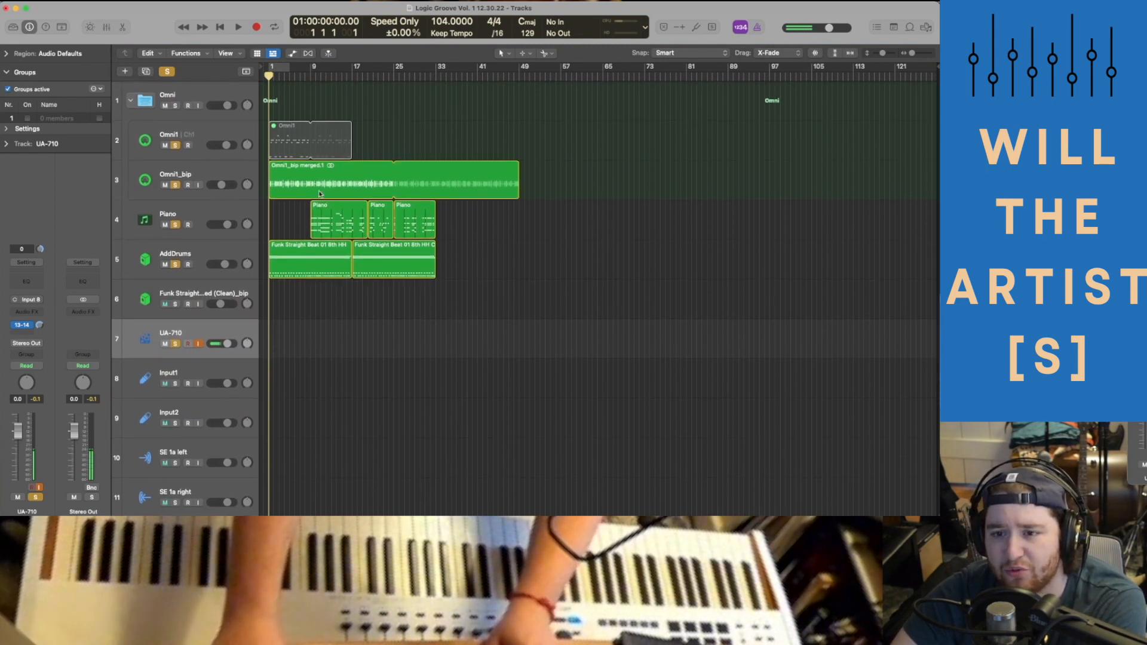
Try deleting all regions on the Omni1, Omni1_bip, Piano and AddDrums tracks, then undo the deletion and clear the selection.
left_click_drag(478, 305, 280, 111)
key("Delete")
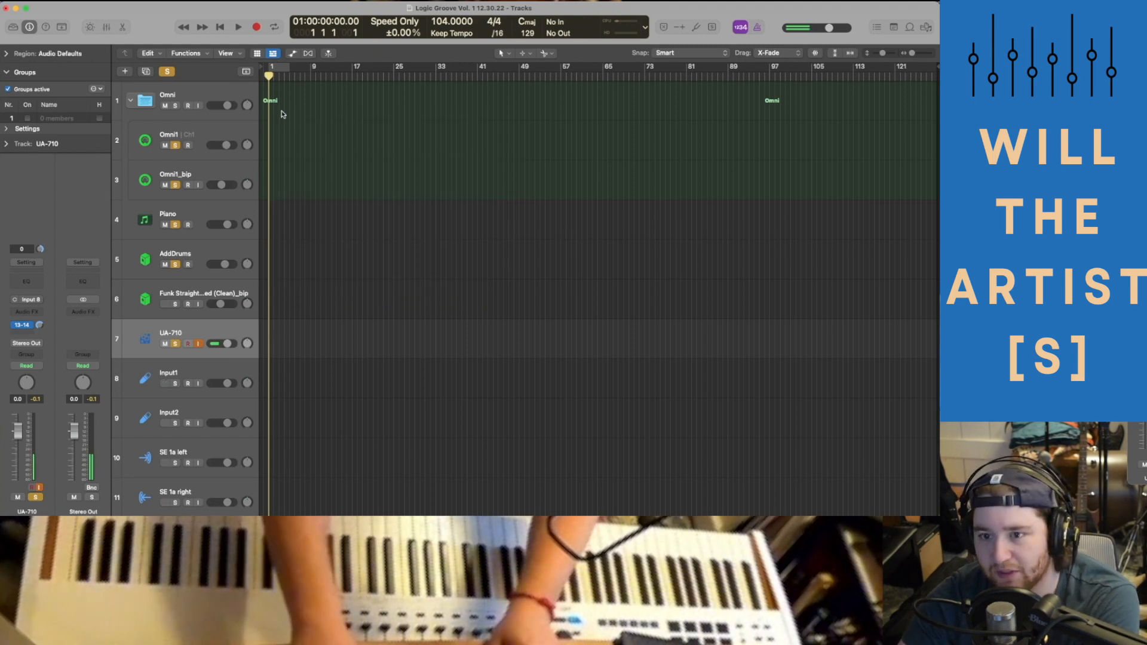
key("super+z")
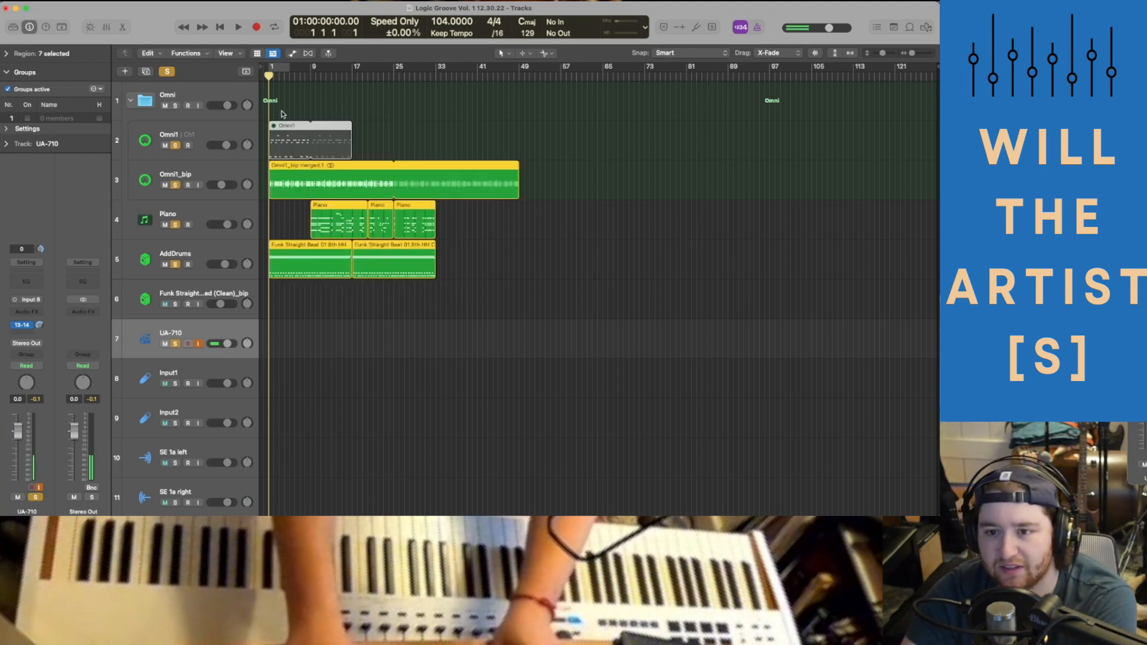
left_click(455, 145)
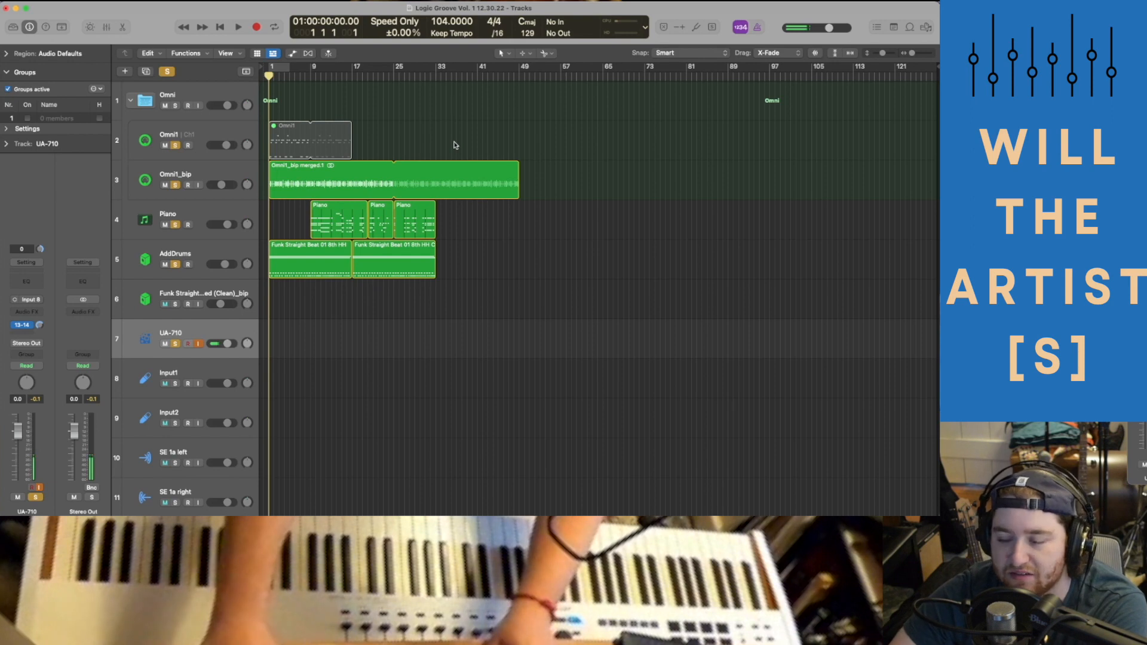
Enlarge the timeline around bars 1 to 33 and move the playhead just ahead of bar 1, to 0 3 1 1.
scroll(579, 166, "up", 5)
scroll(578, 166, "left", 1)
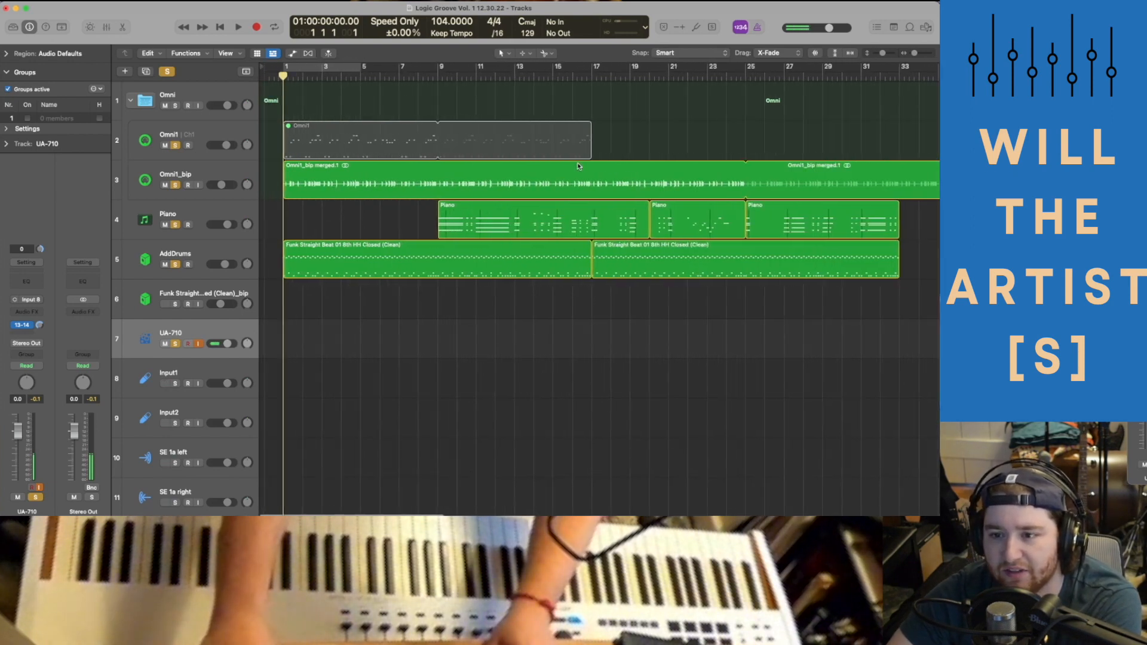
left_click_drag(282, 77, 272, 77)
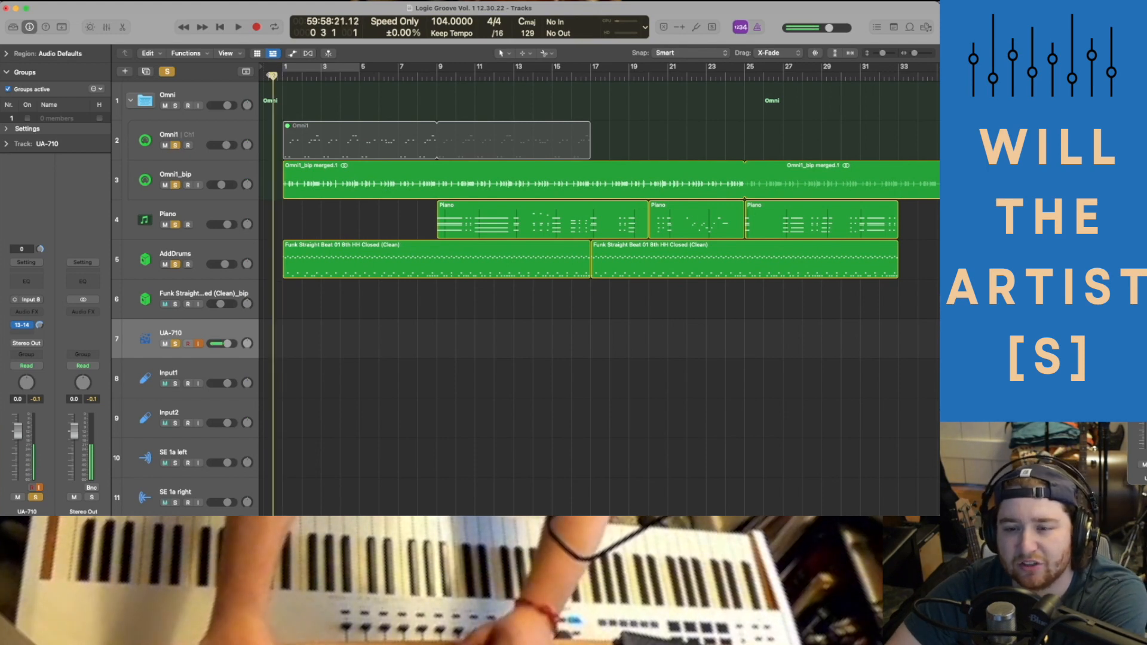
scroll(339, 141, "up", 1)
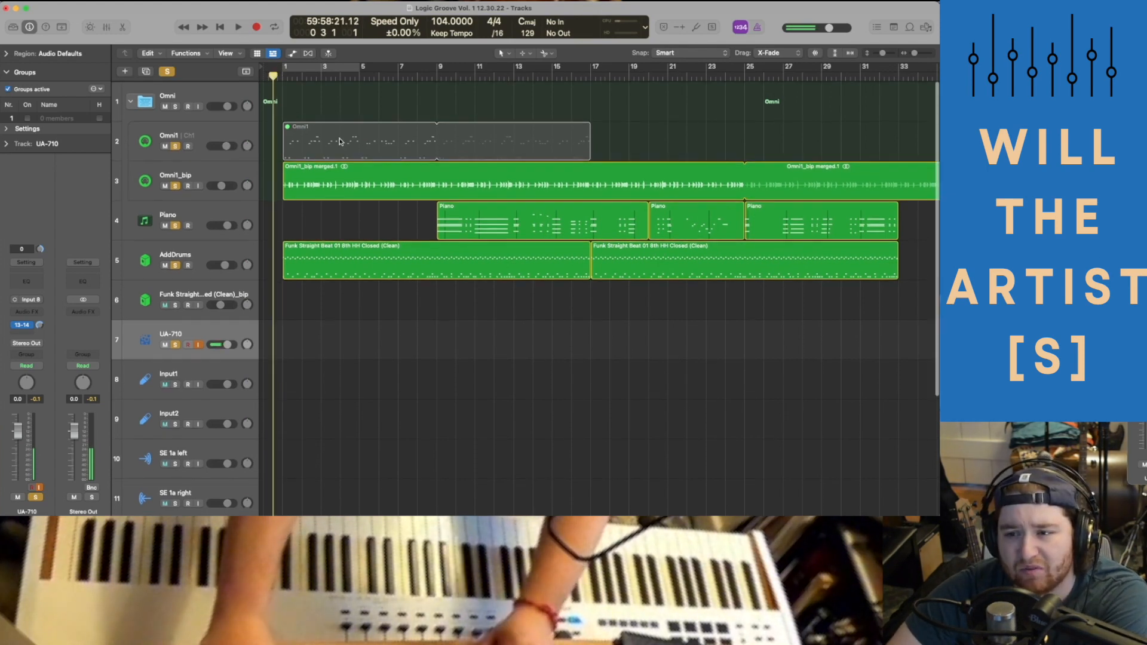
scroll(340, 142, "right", 2)
scroll(339, 141, "left", 2)
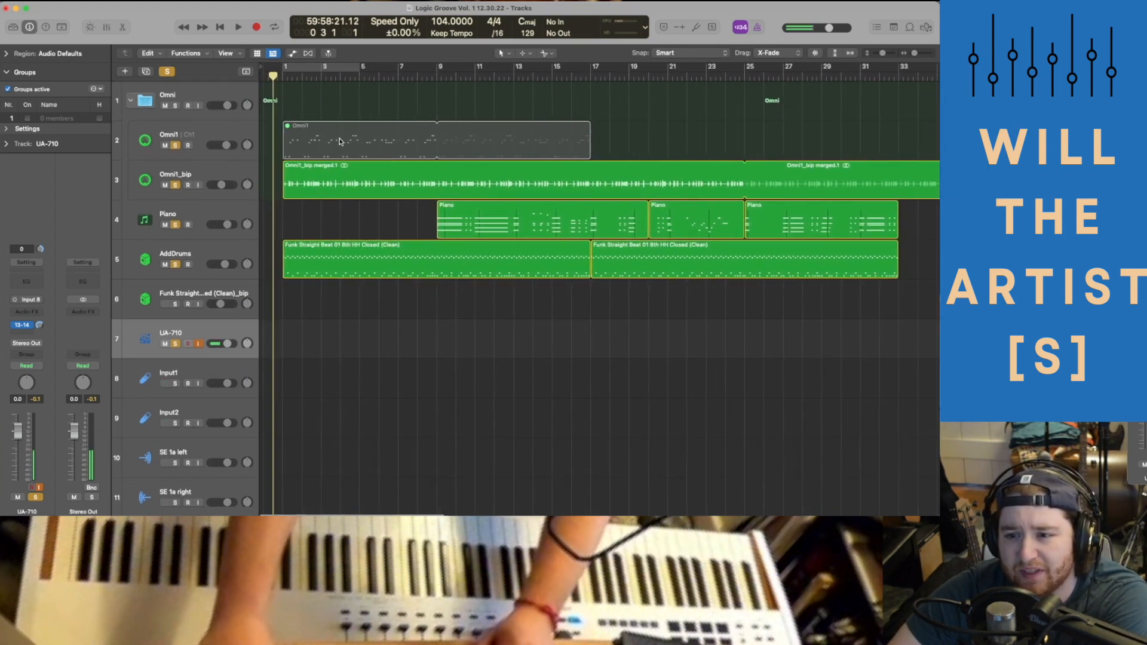
Open the first AddDrums region in the Piano Roll and fit about its first 13 bars into view.
left_click(378, 263)
key("super+Right")
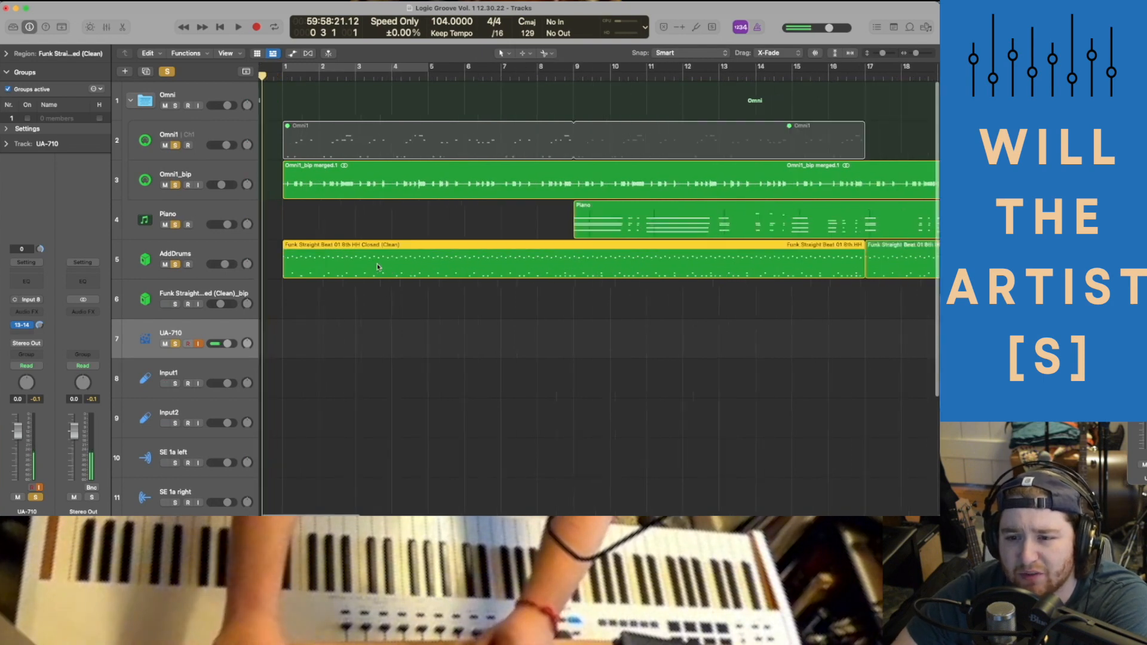
key("super+Right")
key("p")
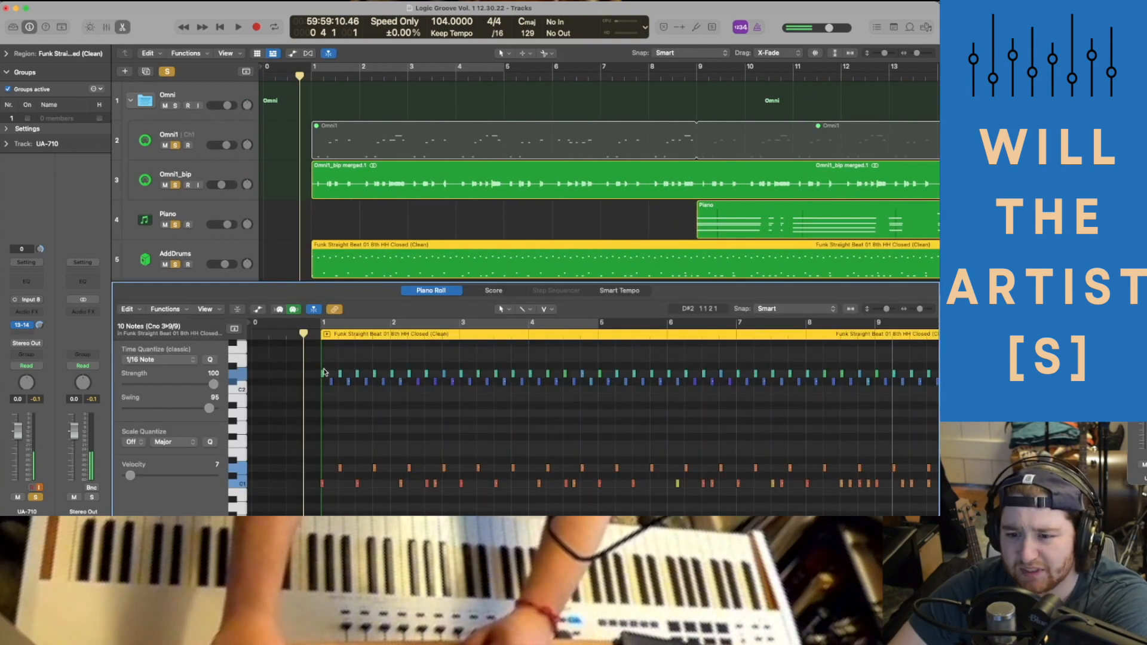
scroll(322, 367, "down", 2)
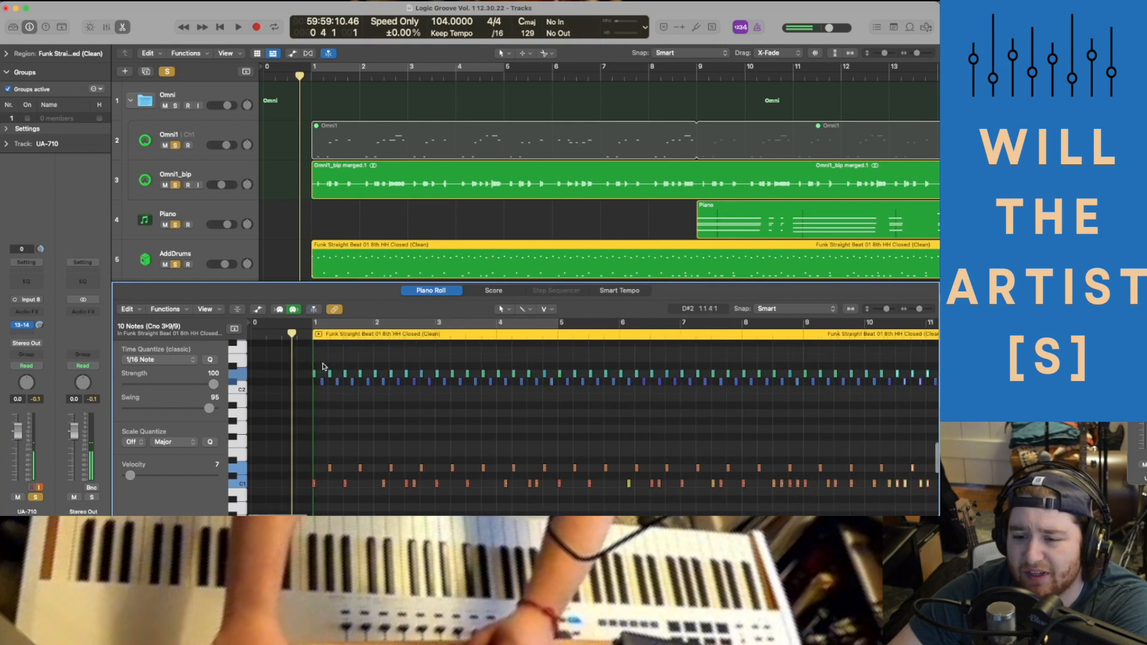
scroll(323, 367, "down", 1)
scroll(322, 367, "up", 1)
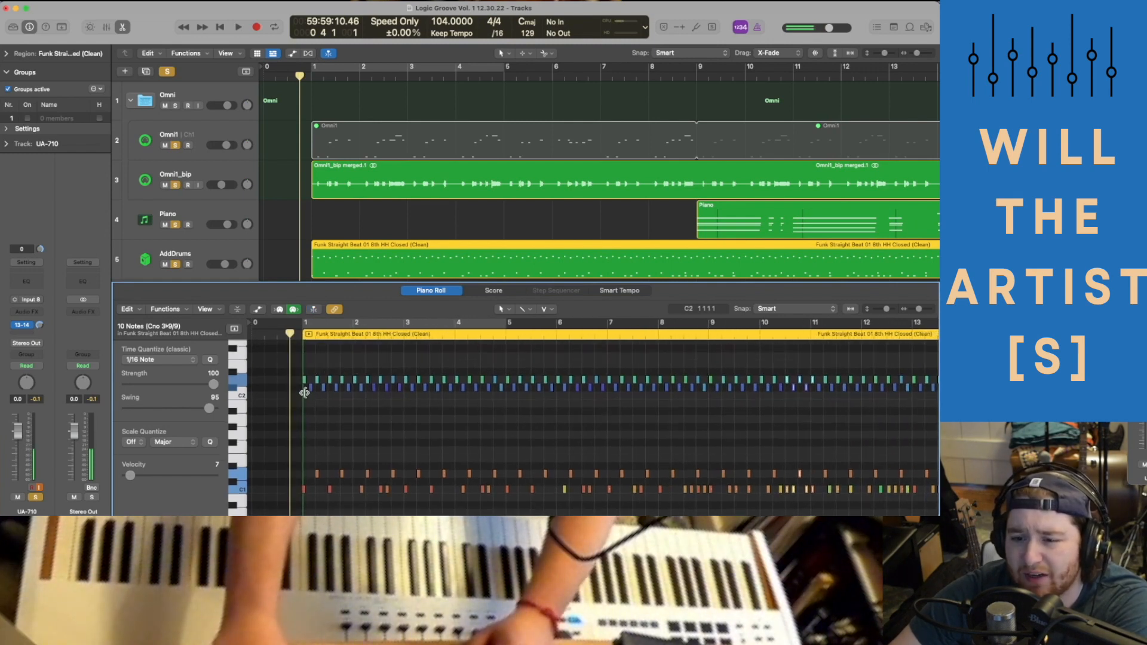
Examine the velocities of the D2 and C#2 hi-hat notes in the opening bars, as groups and individually.
left_click(305, 402)
left_click_drag(305, 400, 373, 417)
left_click(307, 361)
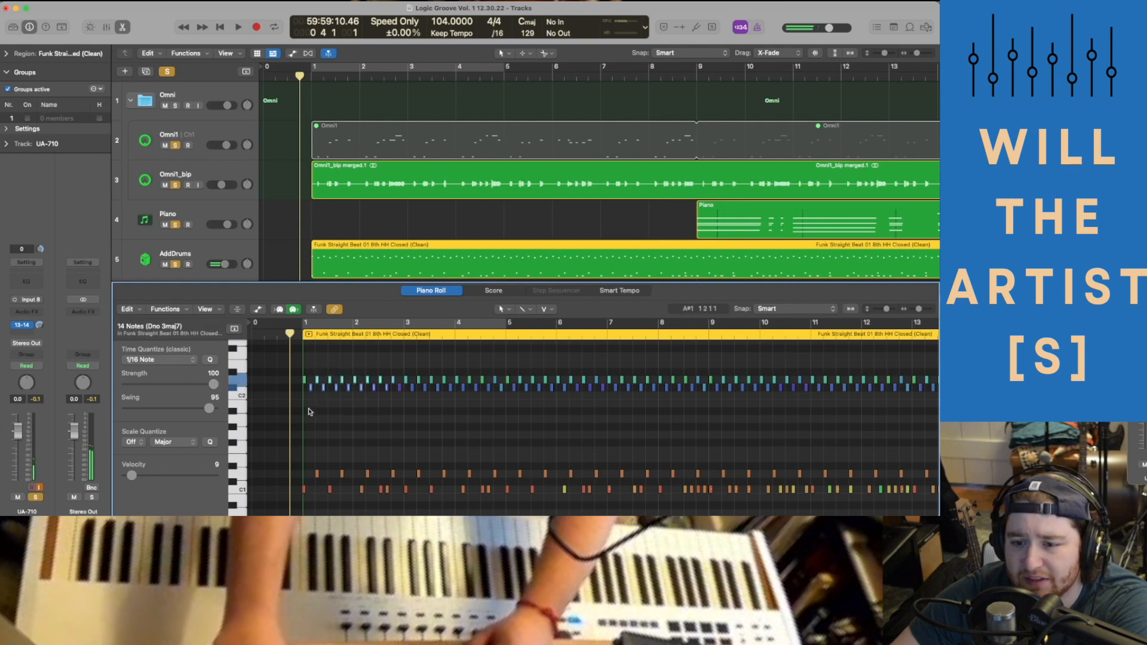
left_click_drag(307, 399, 356, 365)
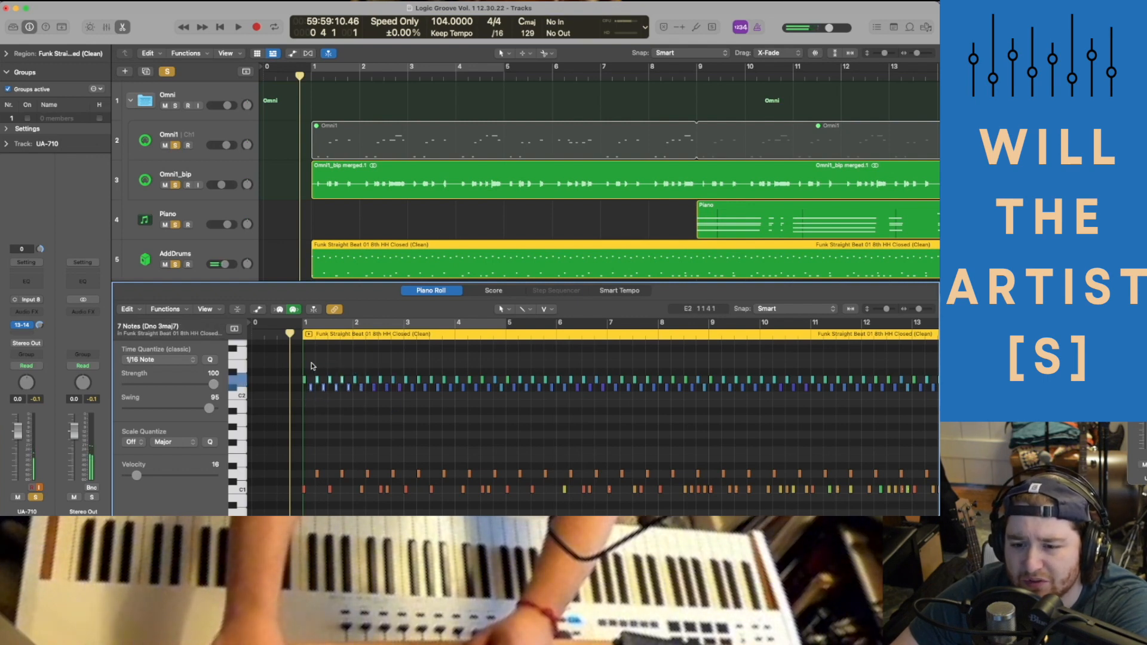
left_click(311, 366)
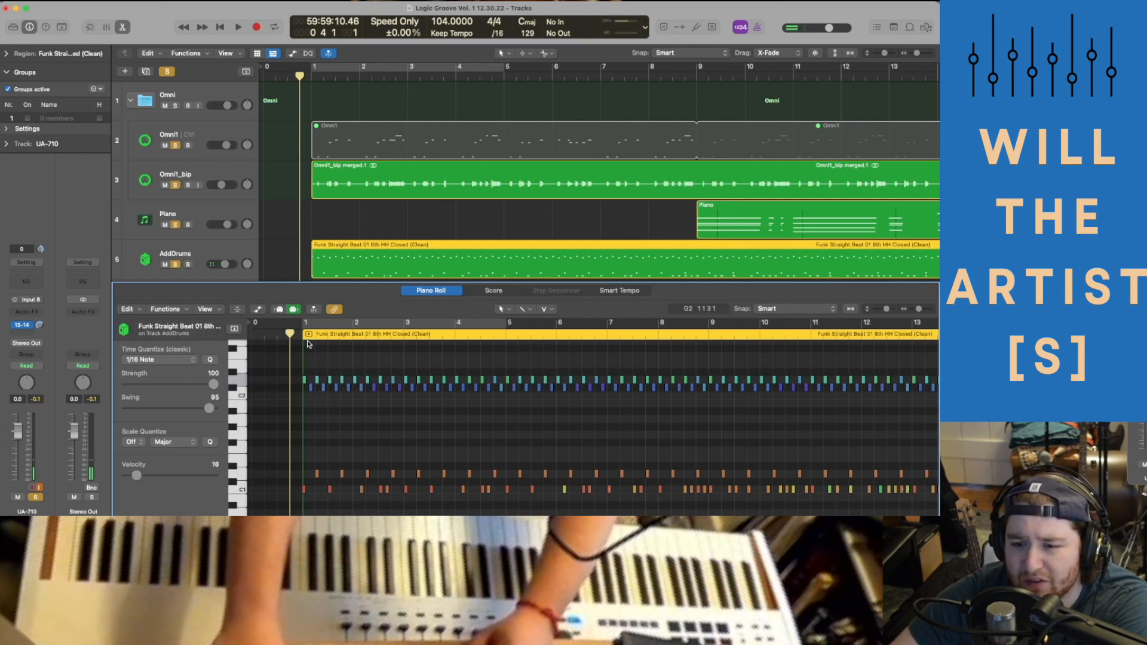
left_click(305, 380)
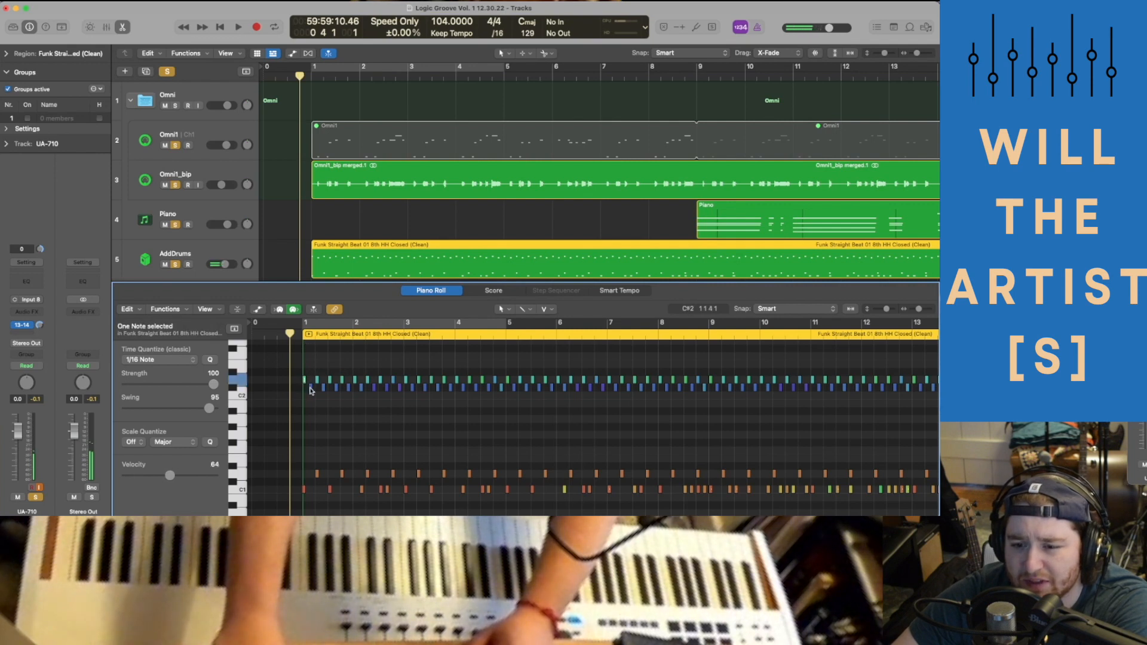
left_click(310, 387)
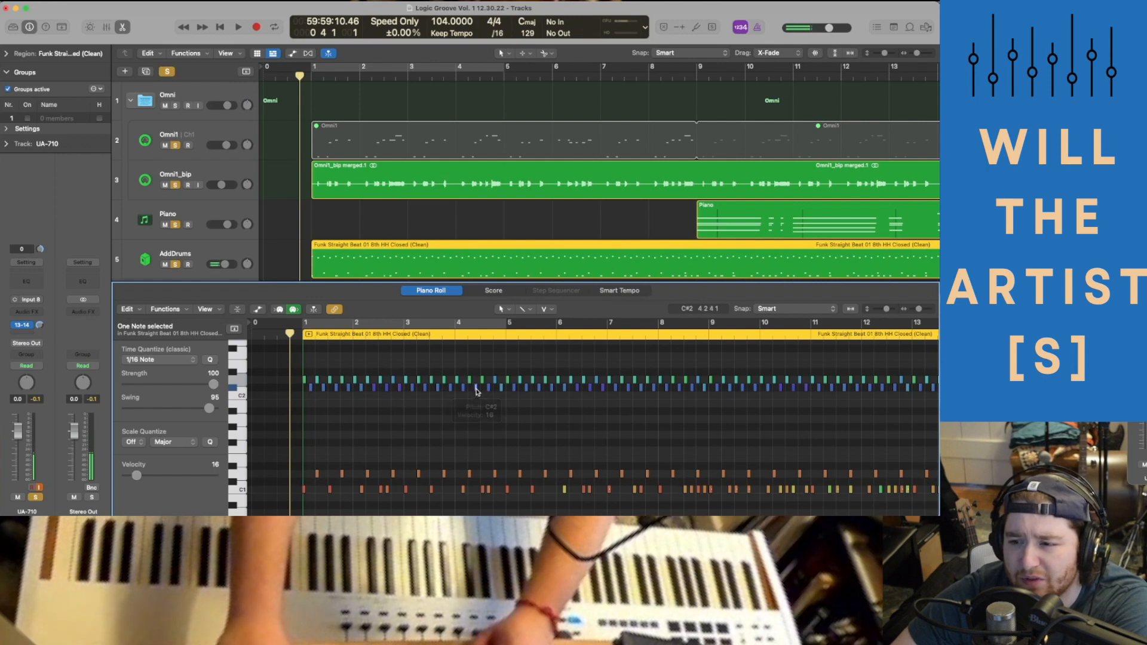
Bring up the floating event display and compare the velocities of individual D2 and C#2 notes in bars 1 to 3.
key("alt+e")
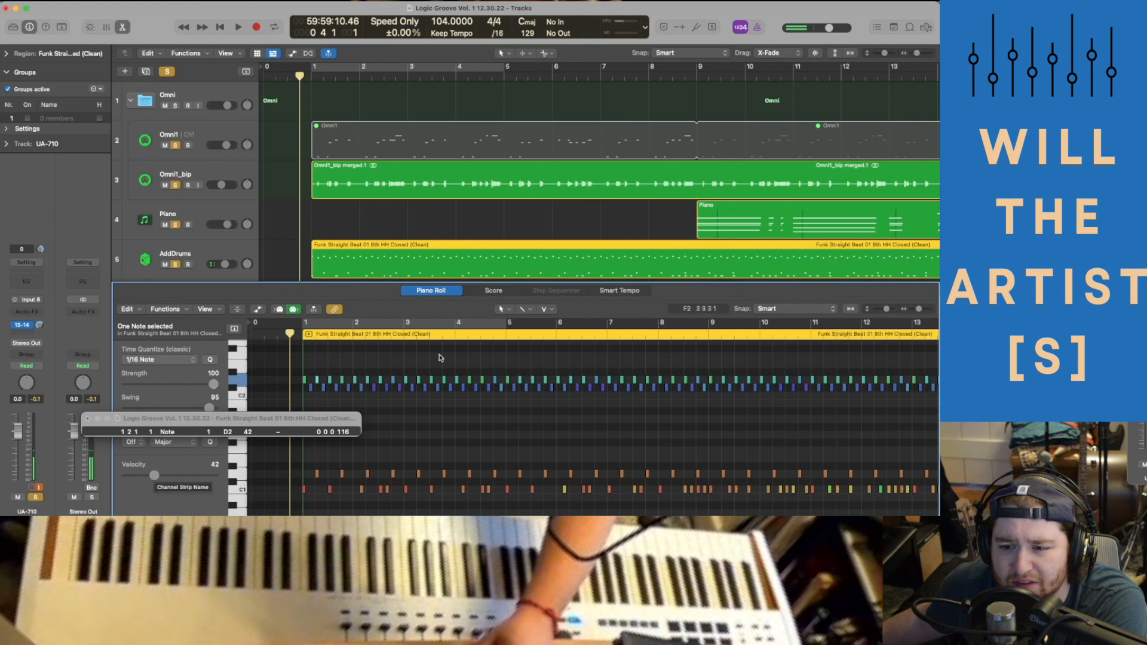
left_click(405, 380)
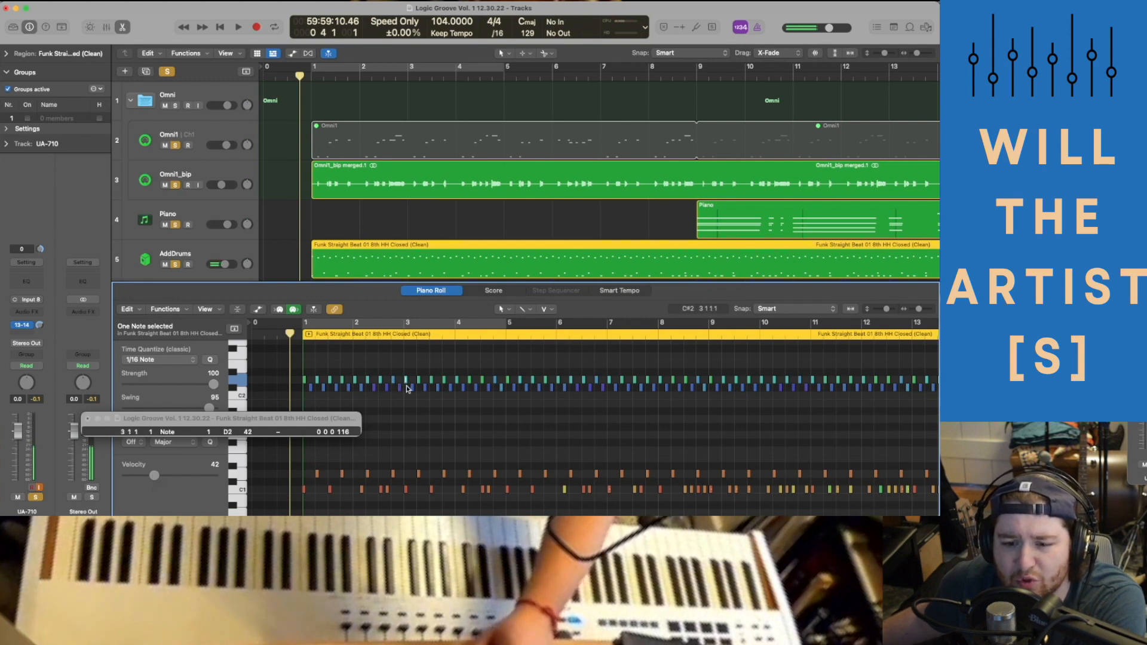
left_click(399, 388)
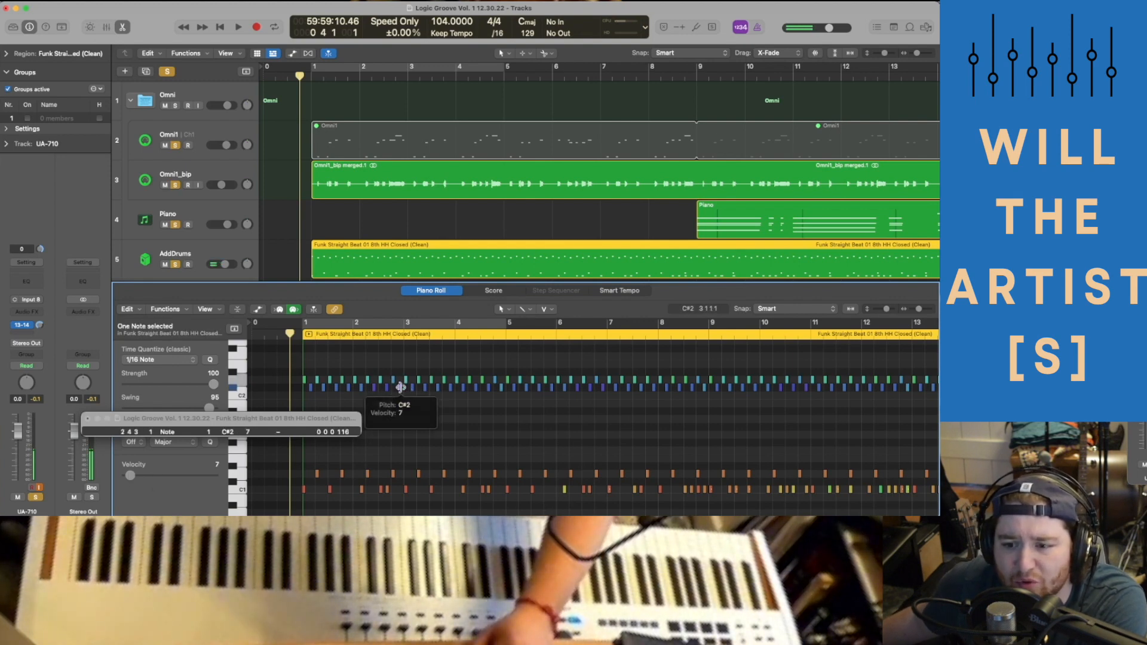
left_click(309, 387)
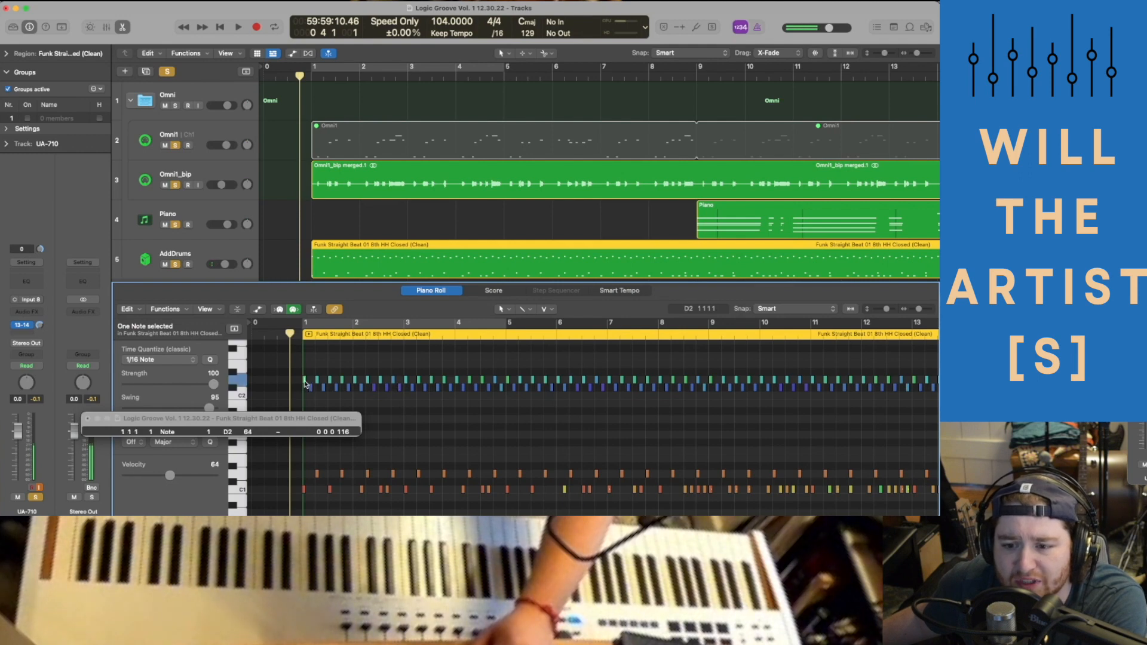
left_click(304, 380)
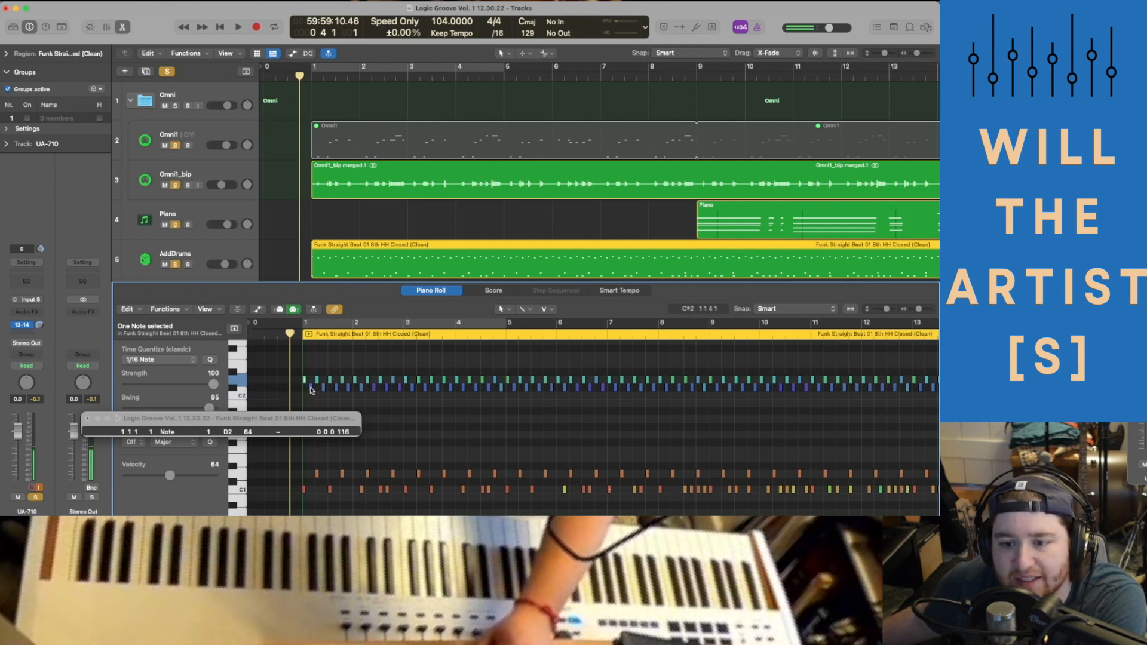
left_click(305, 387)
left_click(305, 382)
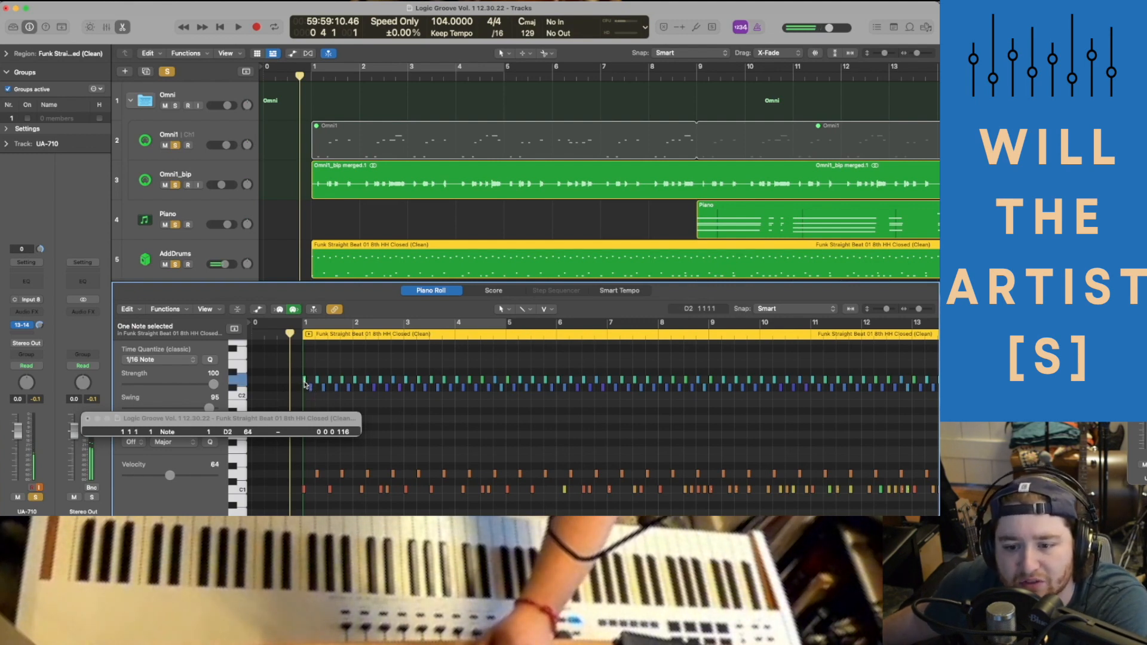
left_click(312, 388)
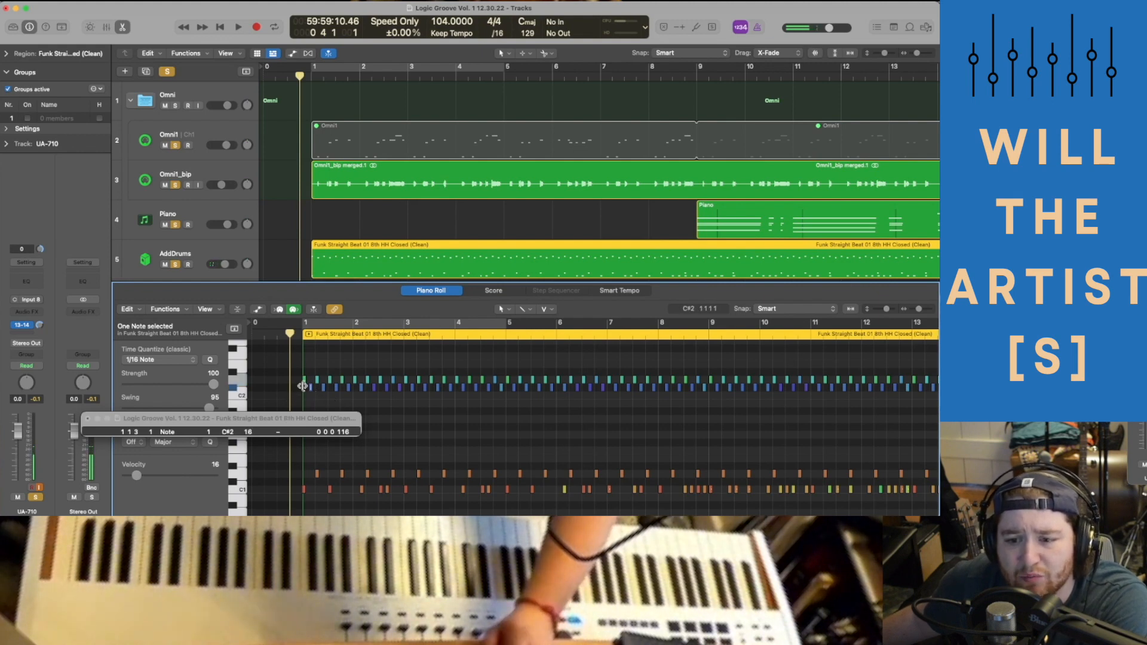
Try the D2 hi-hat note at 1 1 1 1 at velocity 127 and then at velocity 1.
left_click(305, 380)
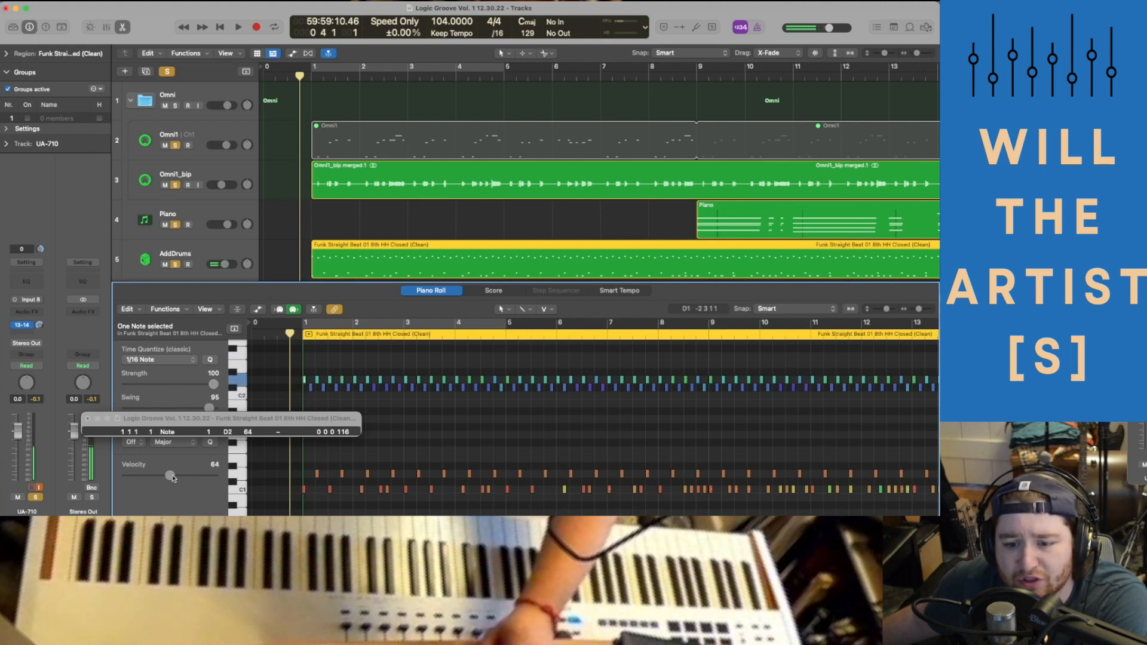
left_click_drag(172, 476, 236, 477)
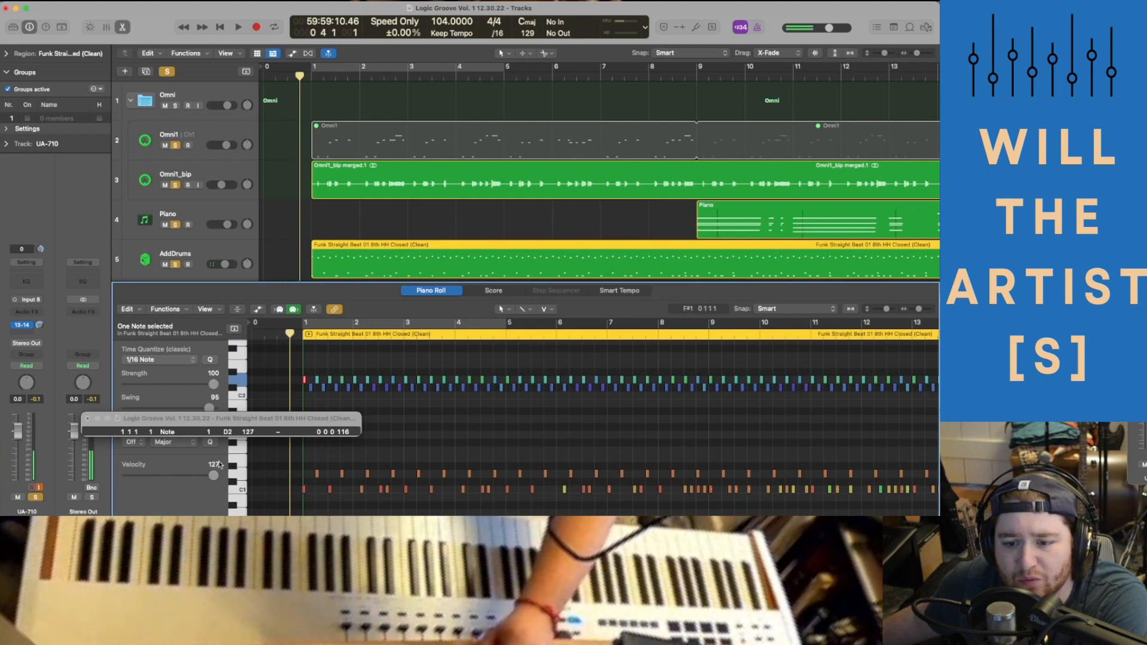
left_click(305, 385)
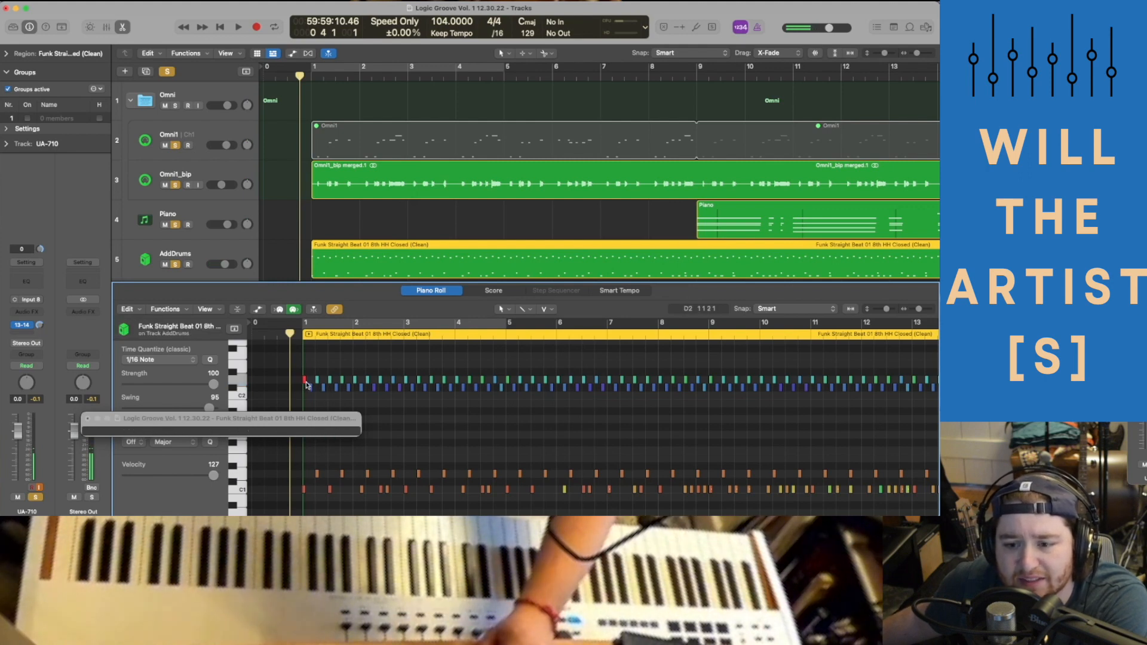
left_click(306, 382)
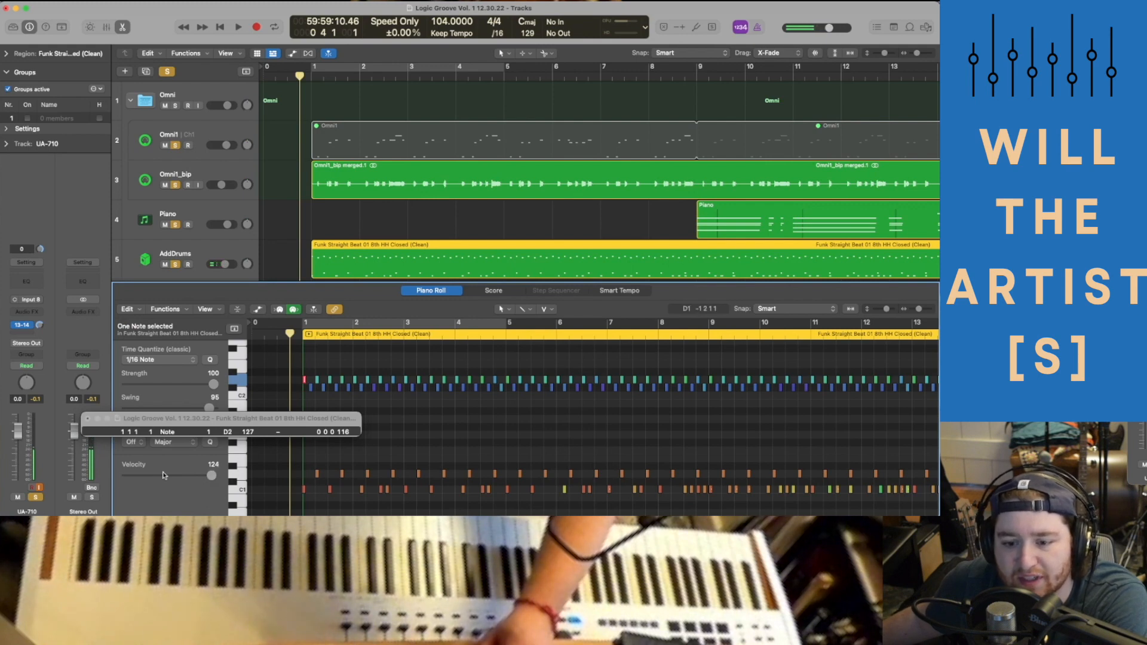
left_click_drag(164, 475, 123, 475)
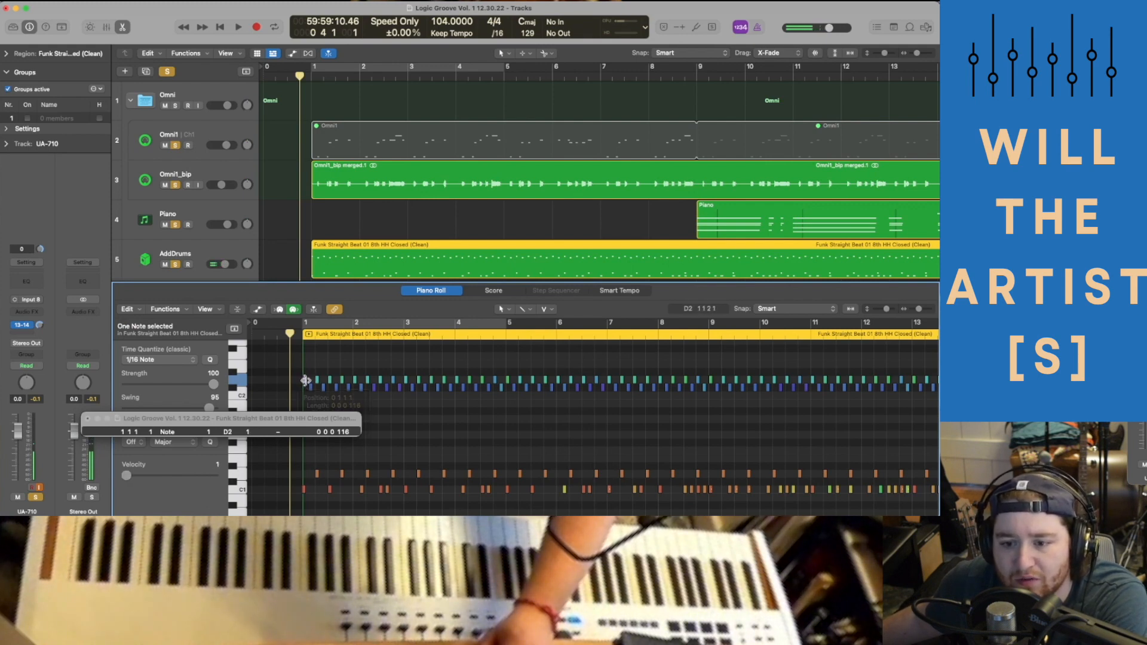
Shorten the D2 note at 1 1 1 1 to a length of 0 0 0 1 and set its velocity to 64.
left_click_drag(305, 380, 299, 382)
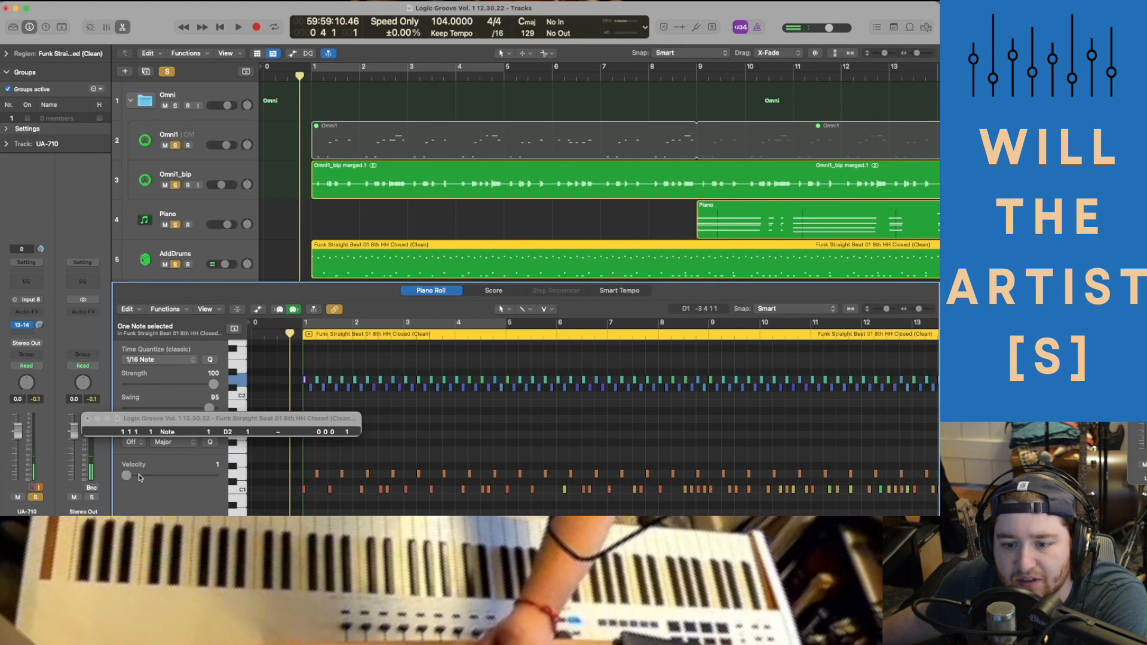
left_click_drag(140, 476, 176, 476)
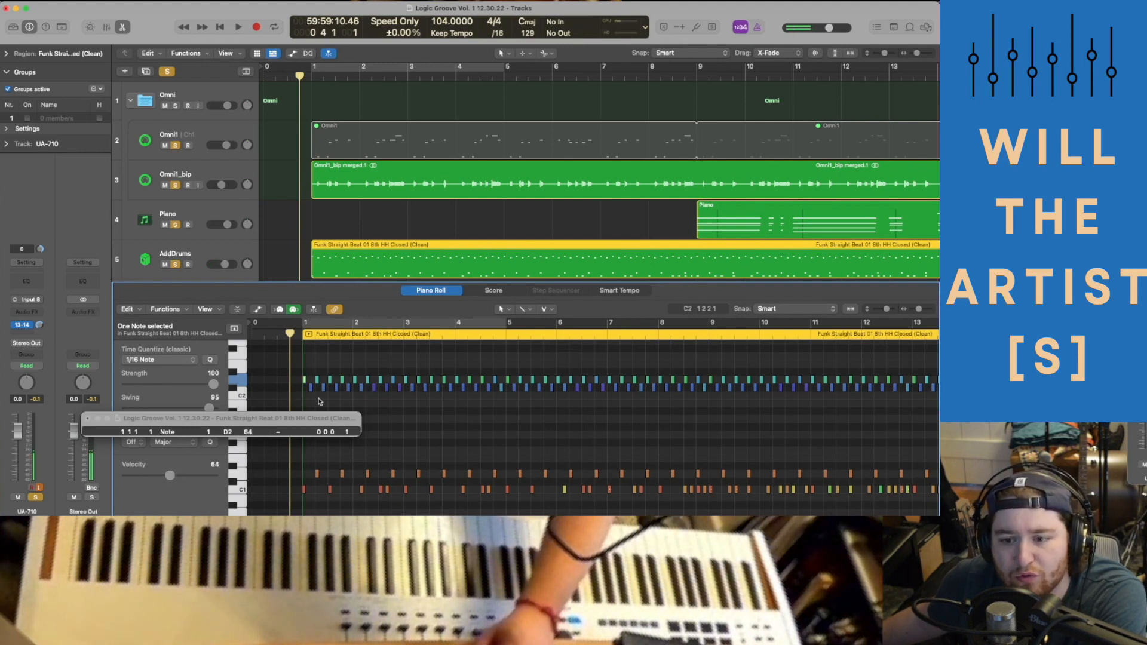
left_click(327, 406)
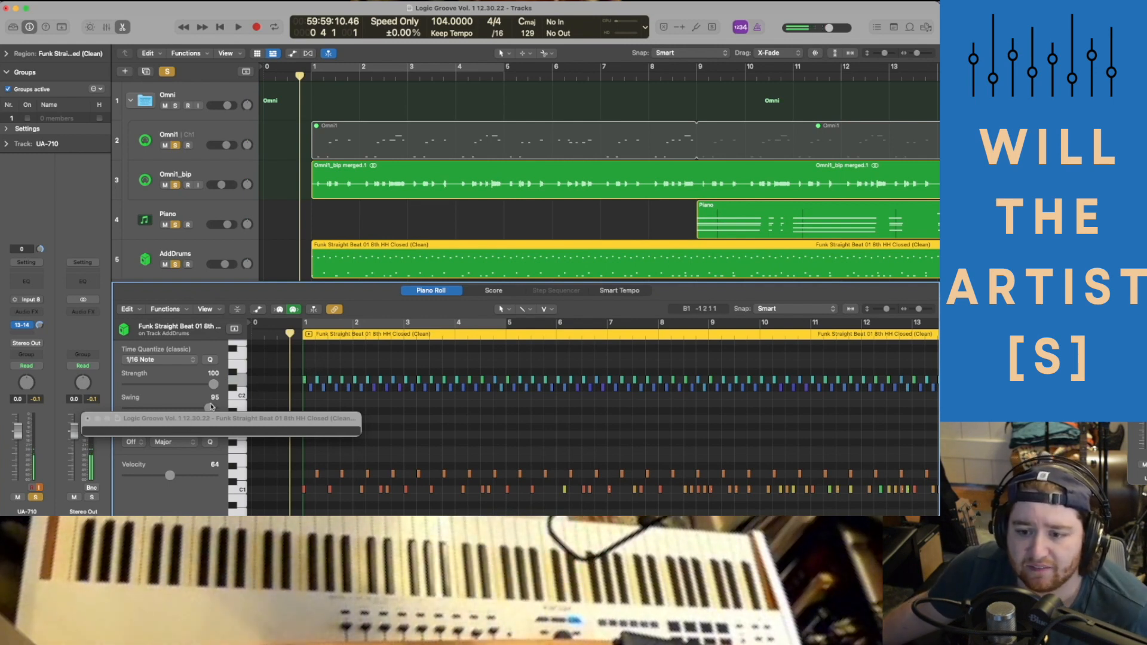
Set the Time Quantize swing to 85 and place the playhead at 1 1 1 1.
left_click_drag(202, 420, 244, 441)
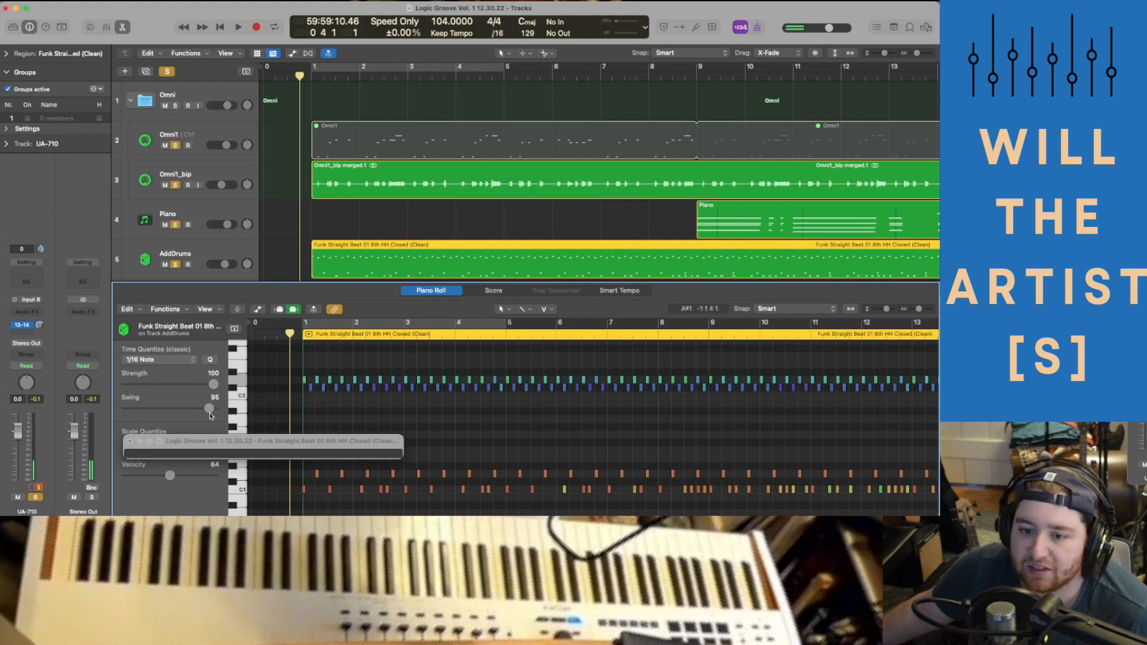
left_click_drag(209, 409, 135, 414)
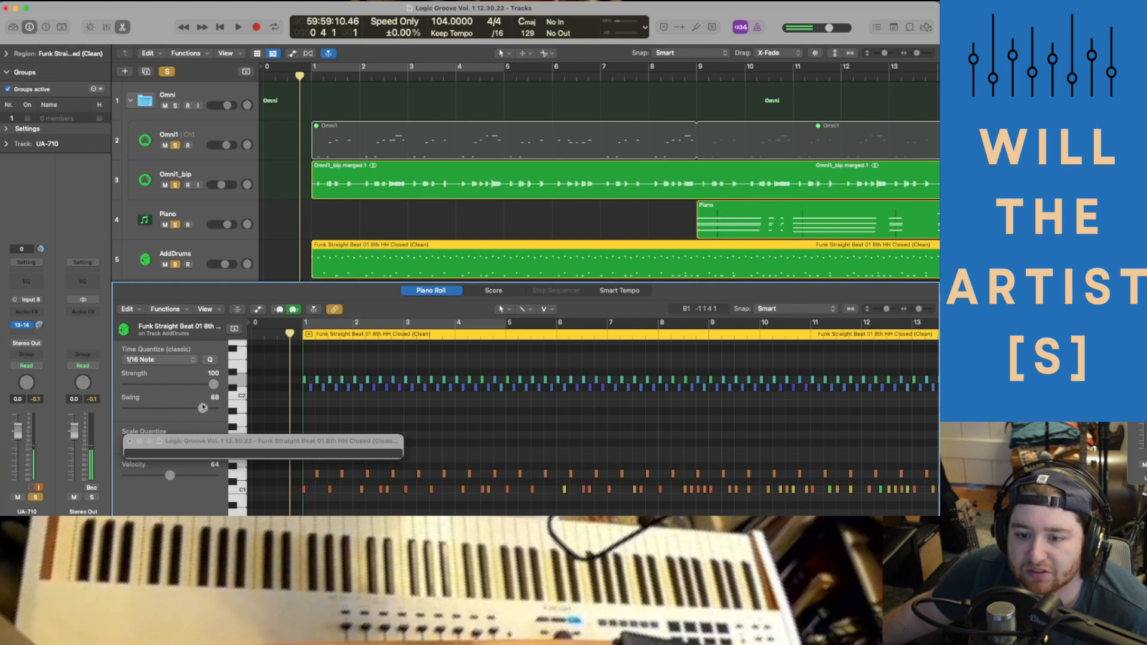
left_click(300, 335)
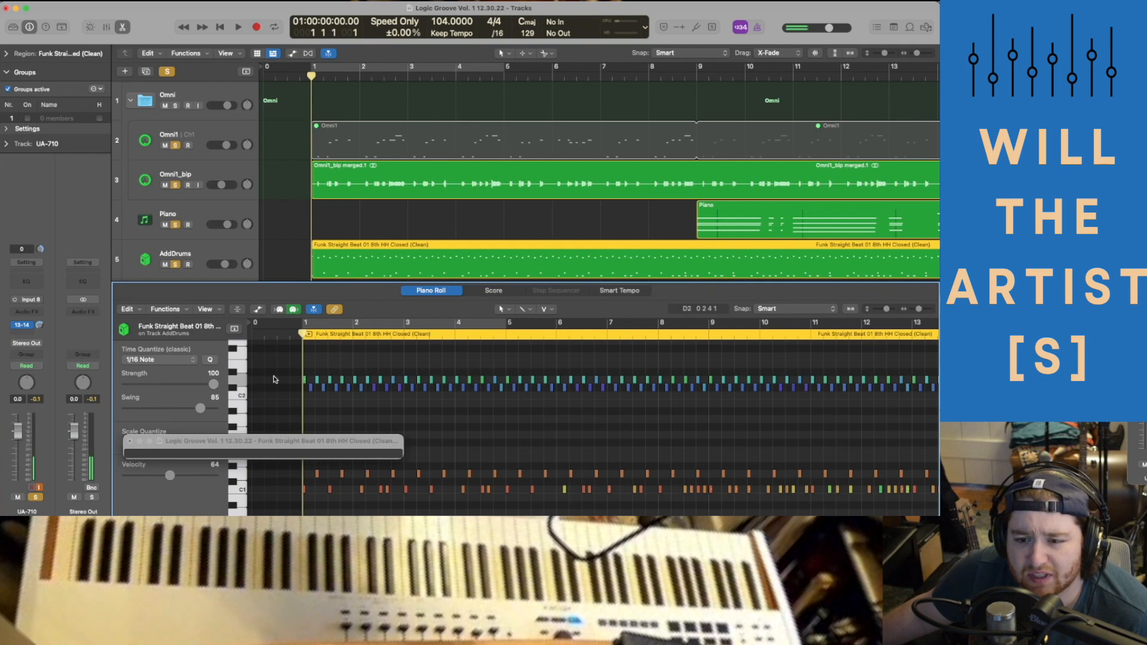
Close the floating event display and view the Scale Quantize scale choices for the hi-hat notes in the first two bars.
left_click_drag(328, 364, 415, 396)
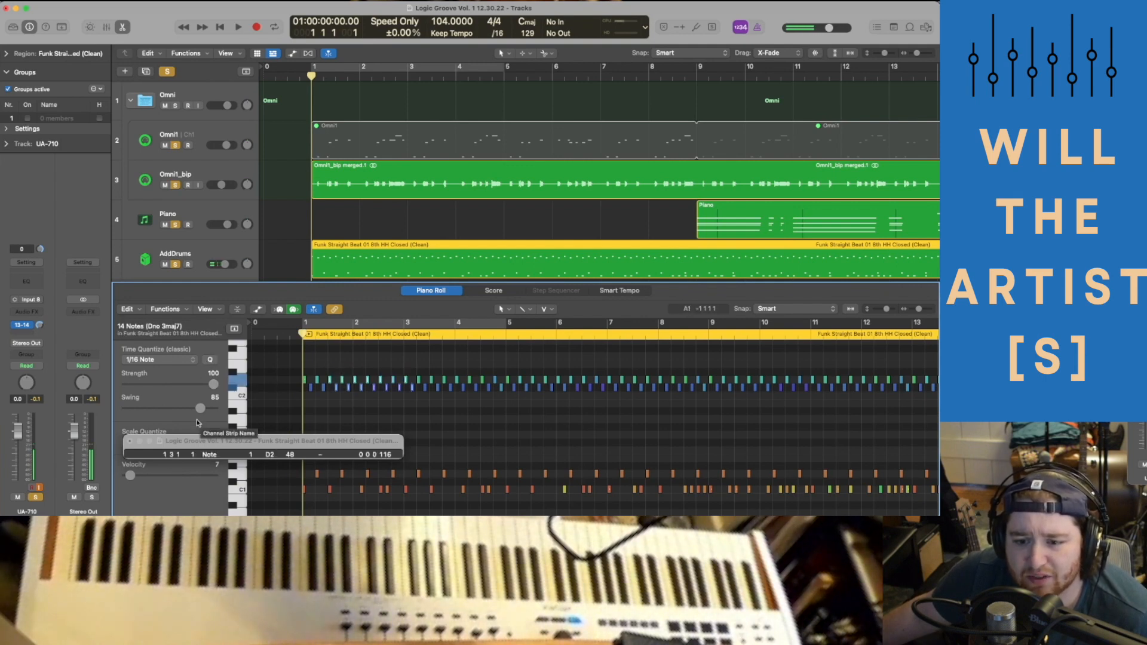
left_click(130, 442)
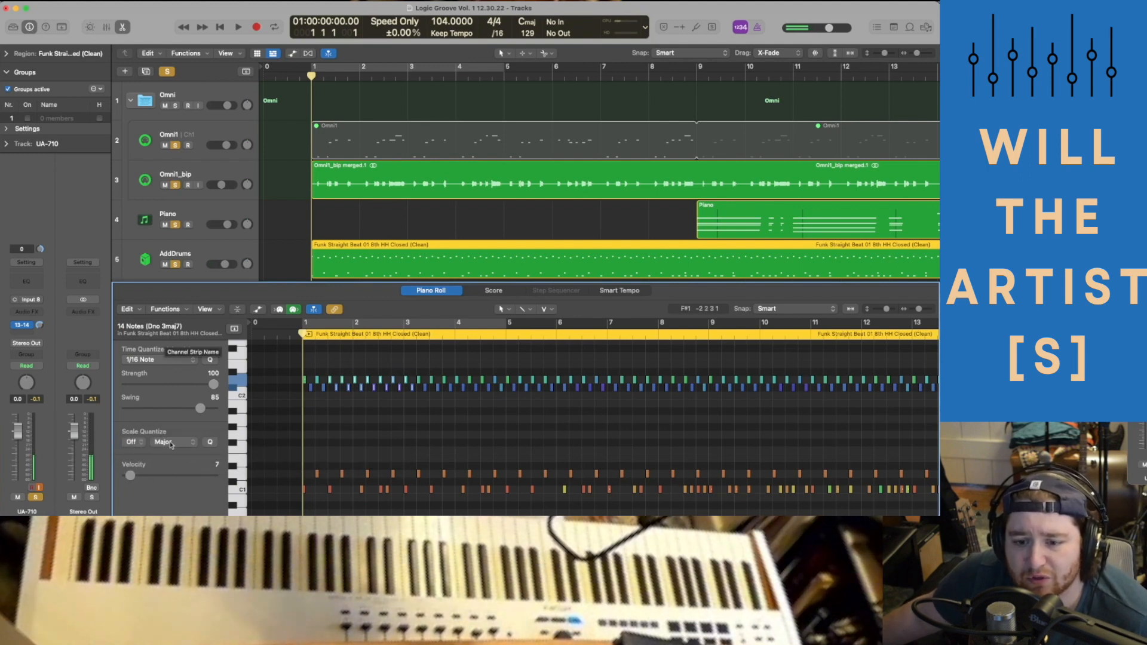
left_click(188, 442)
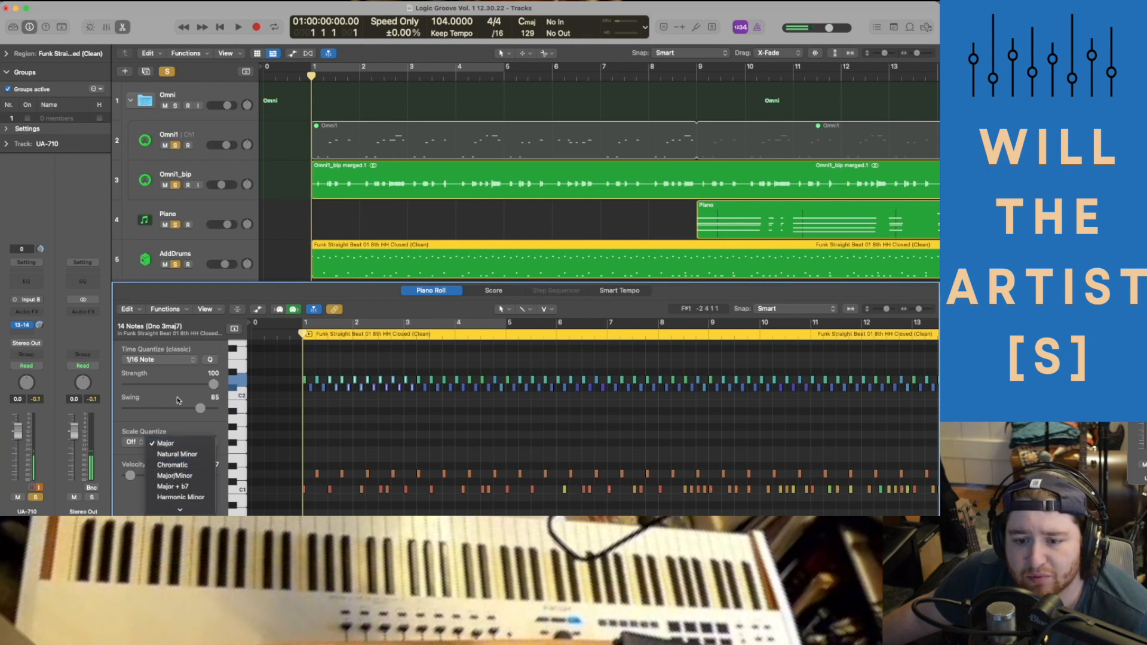
left_click(176, 413)
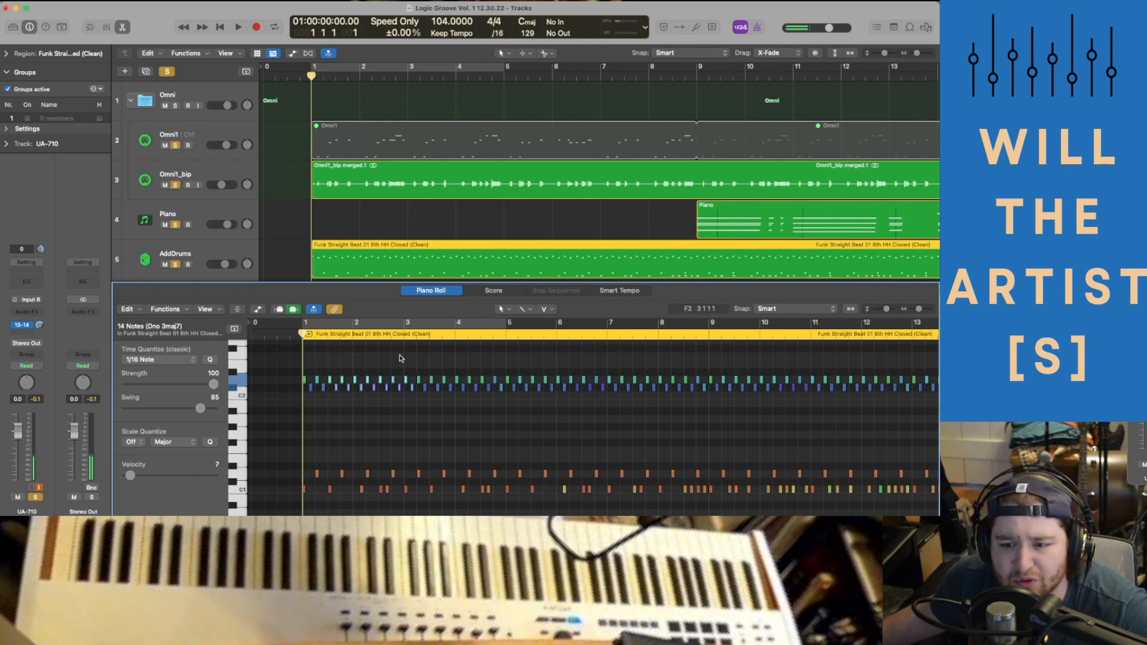
left_click(259, 389)
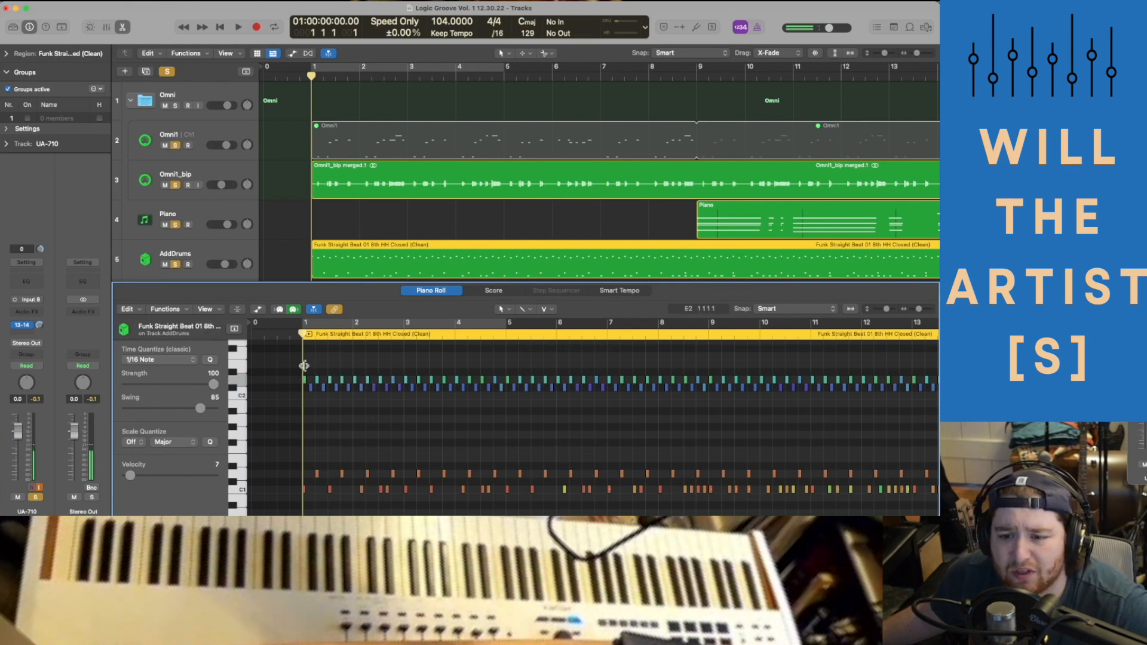
View the start of the Omni1_bip audio region's waveform, then return to the first AddDrums region's notes.
left_click(393, 269)
left_click(367, 192)
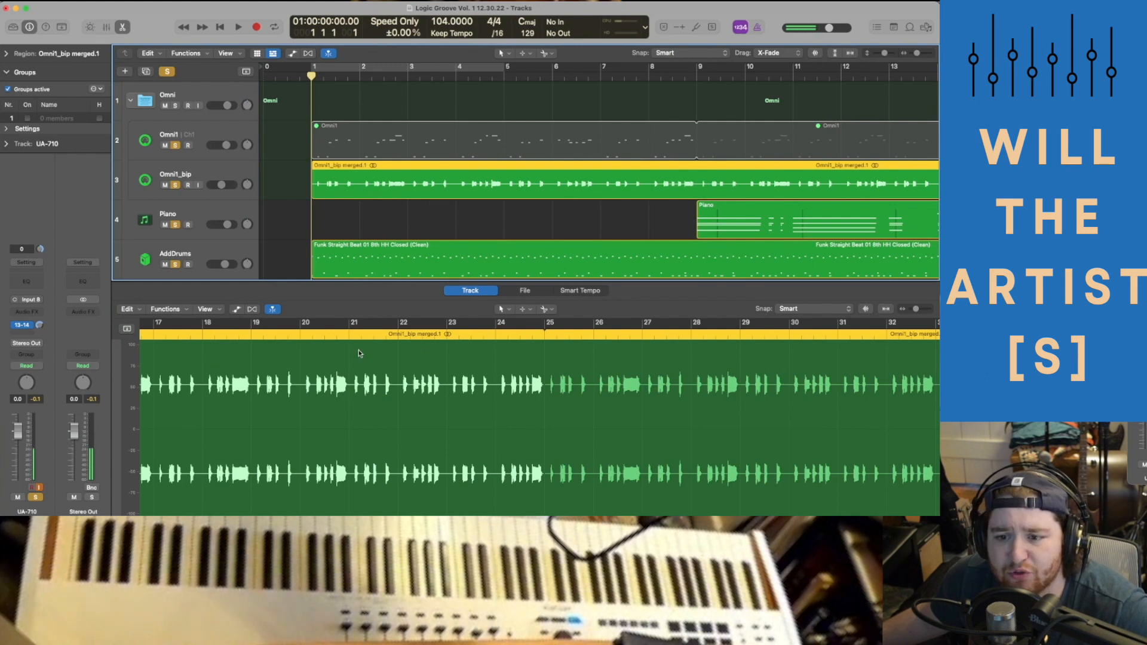
scroll(328, 402, "left", 10)
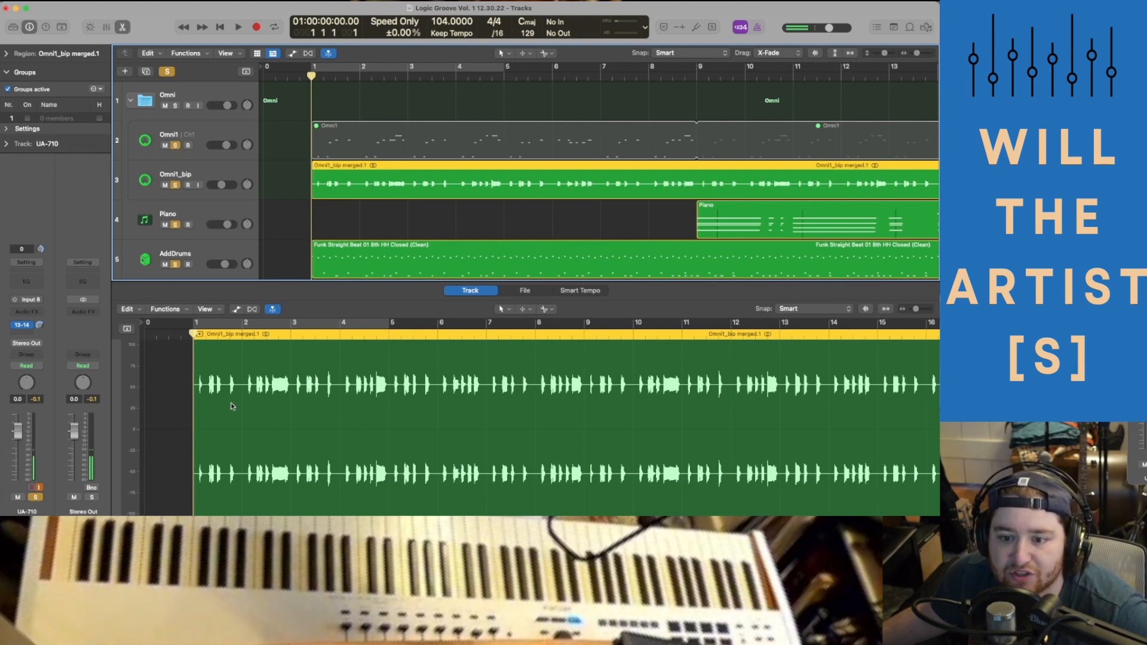
left_click(358, 255)
scroll(286, 430, "down", 2)
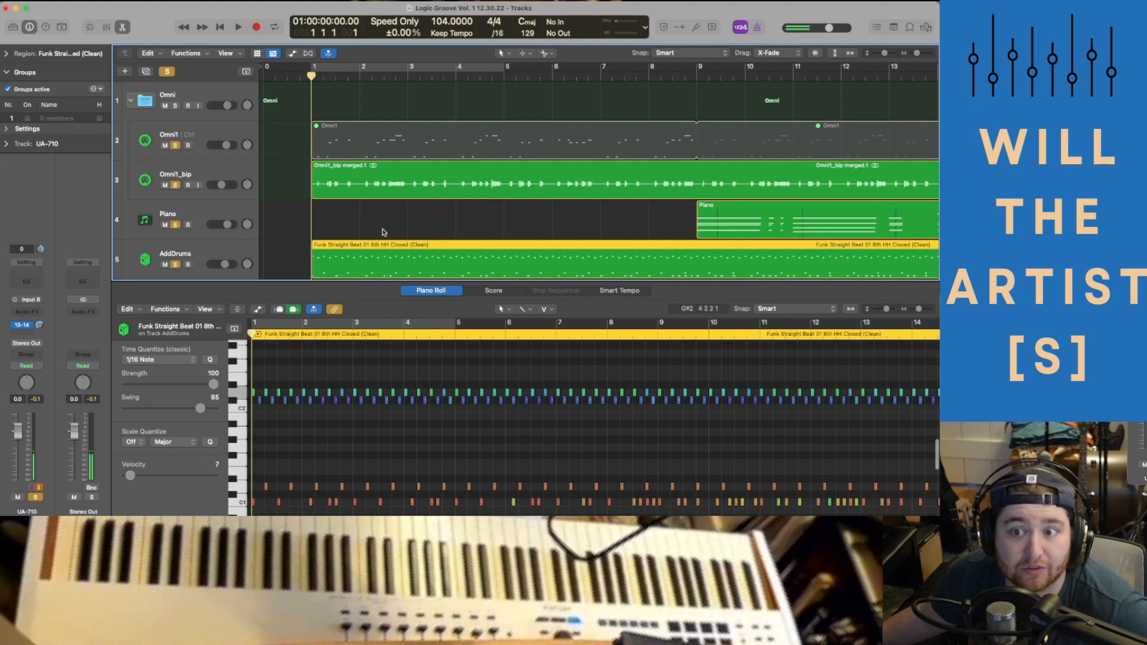
Take the AddDrums track out of solo and play the arrangement from bar 1 without the drums.
scroll(427, 429, "left", 3)
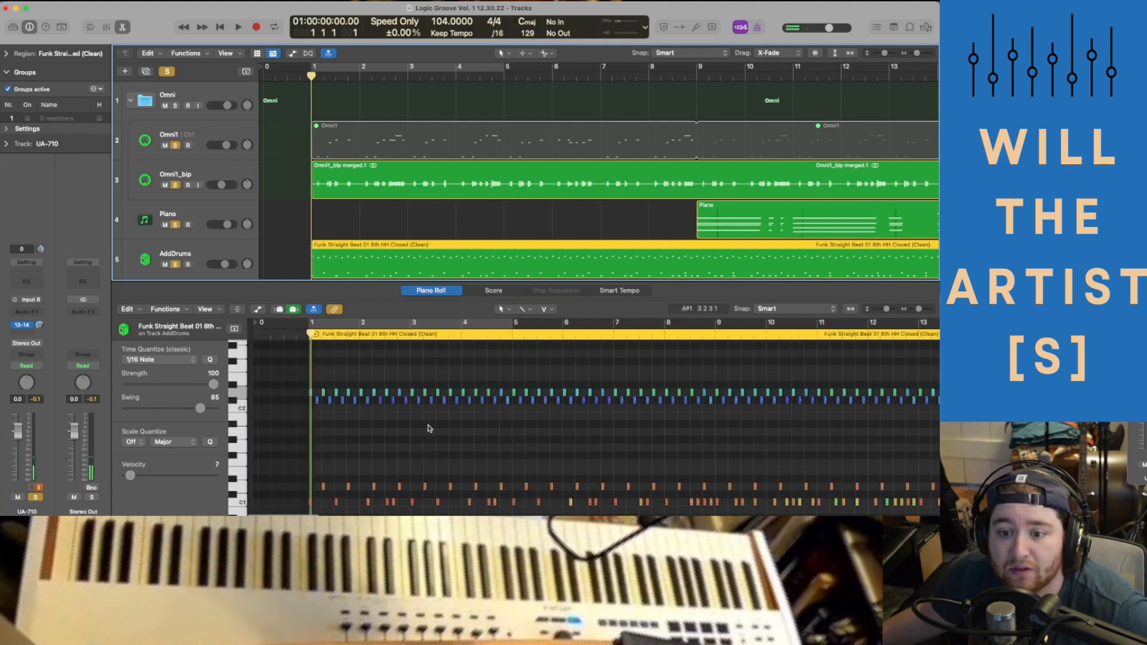
scroll(427, 421, "down", 3)
scroll(426, 413, "up", 1)
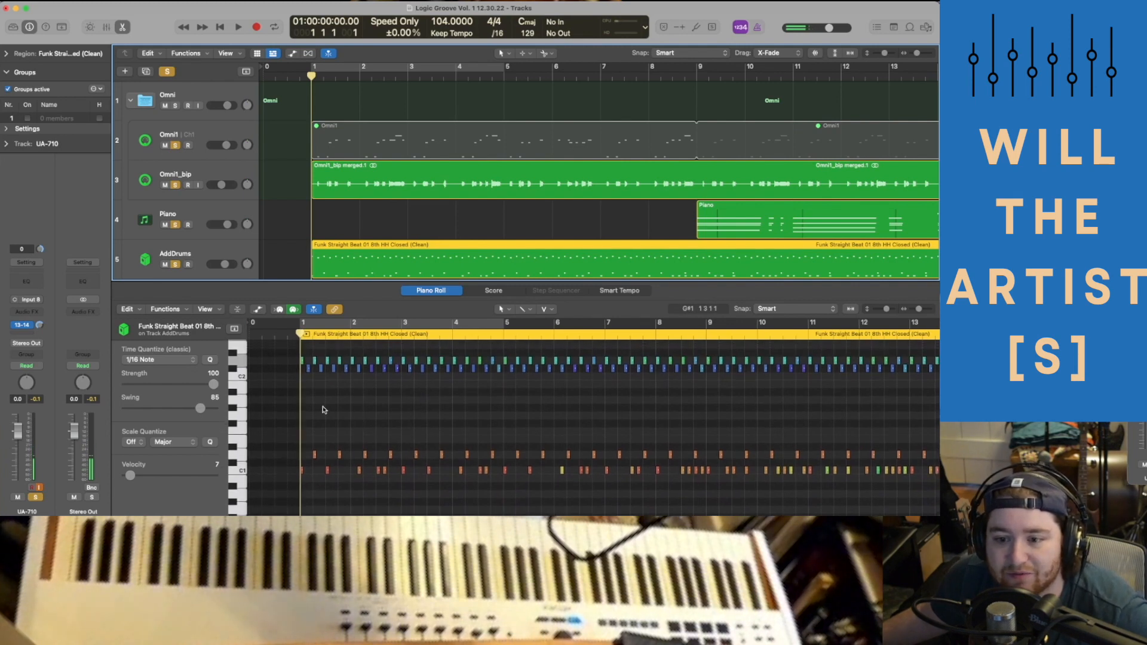
scroll(308, 365, "up", 2)
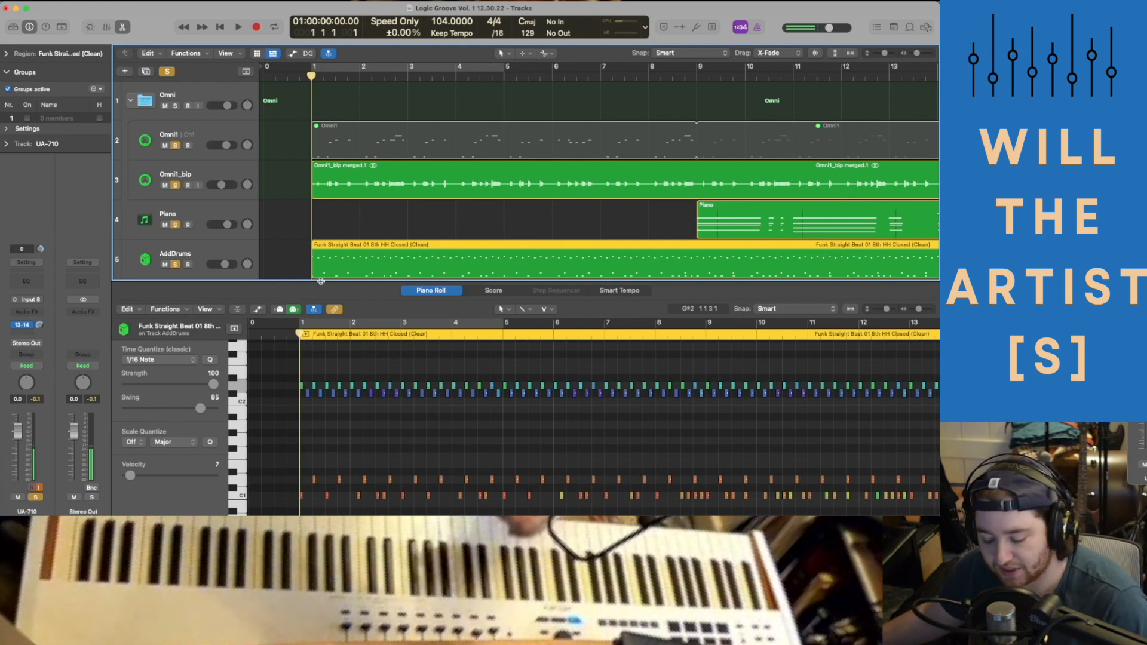
left_click(176, 264)
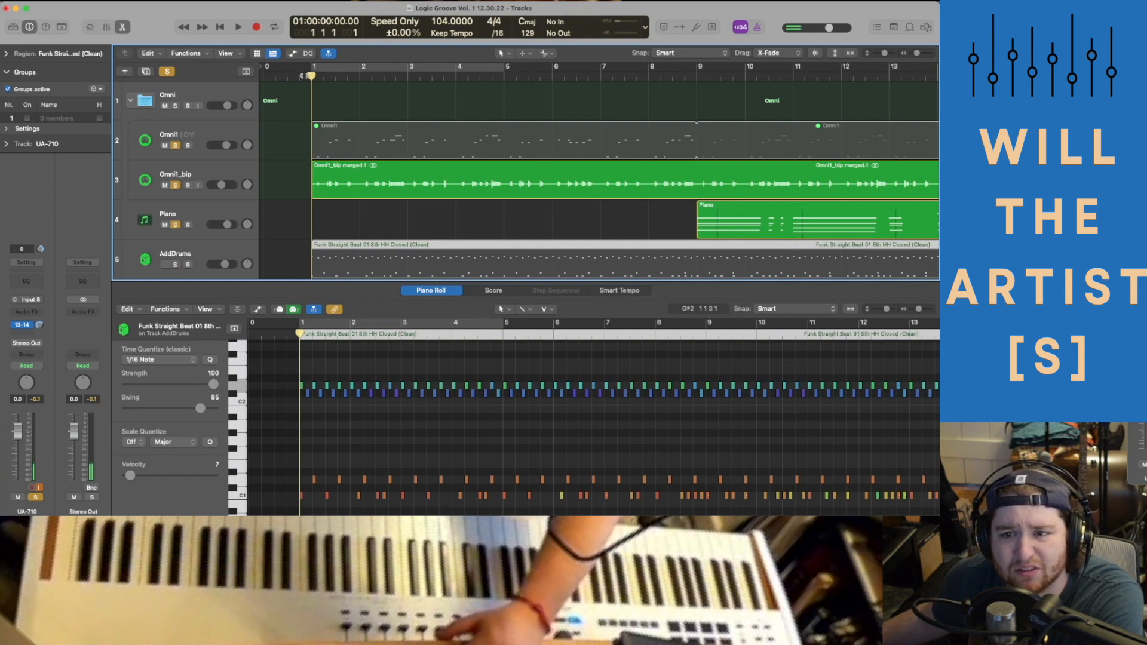
key("space")
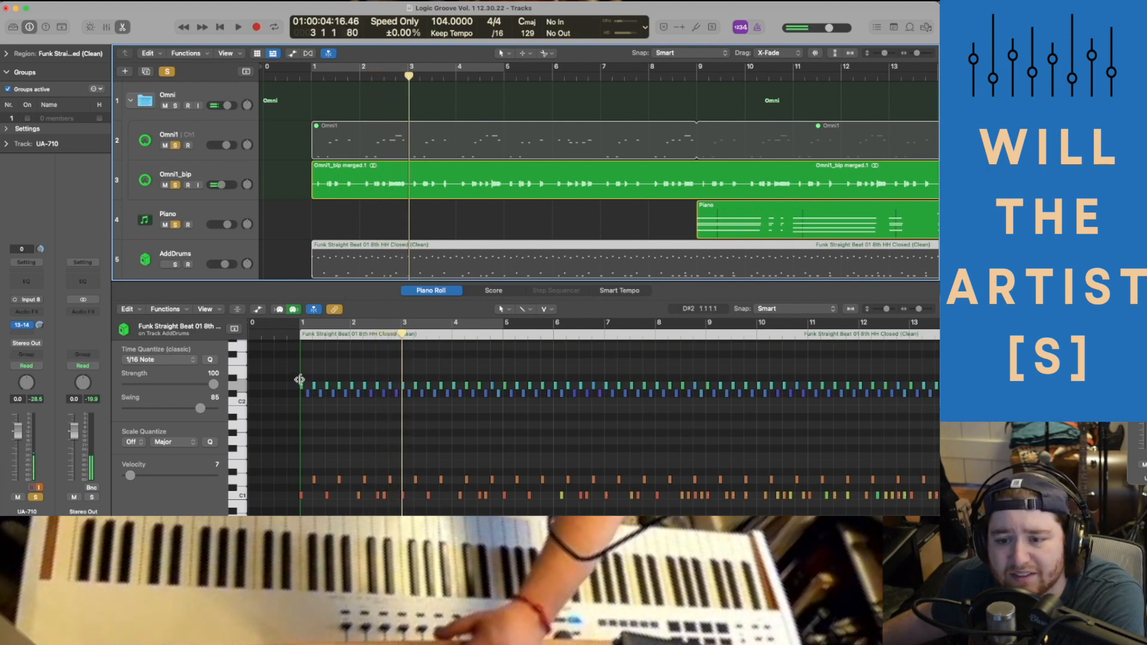
Delete the hi-hat notes and the D1 snare notes from the first four bars of the AddDrums region.
left_click(304, 386)
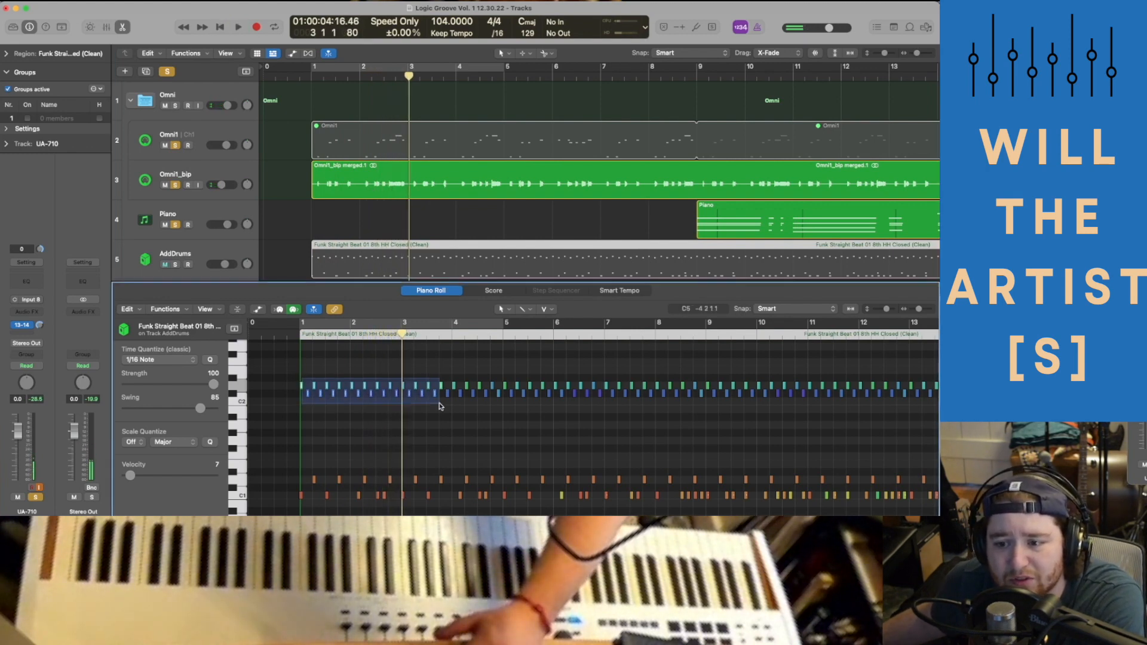
key("Delete")
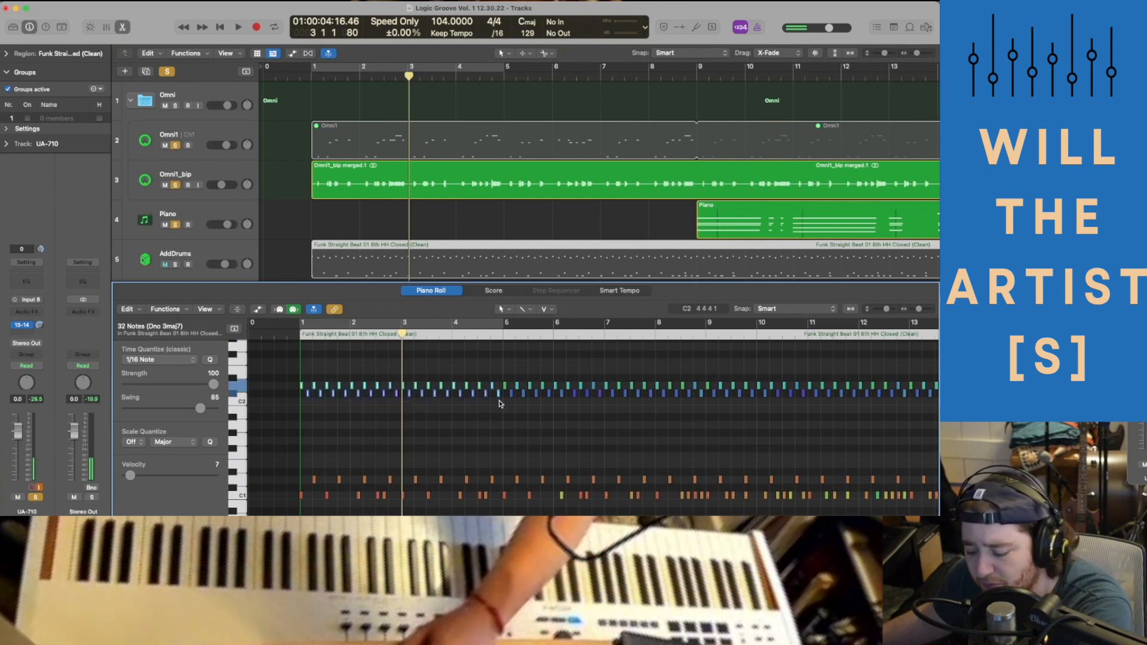
left_click(314, 480)
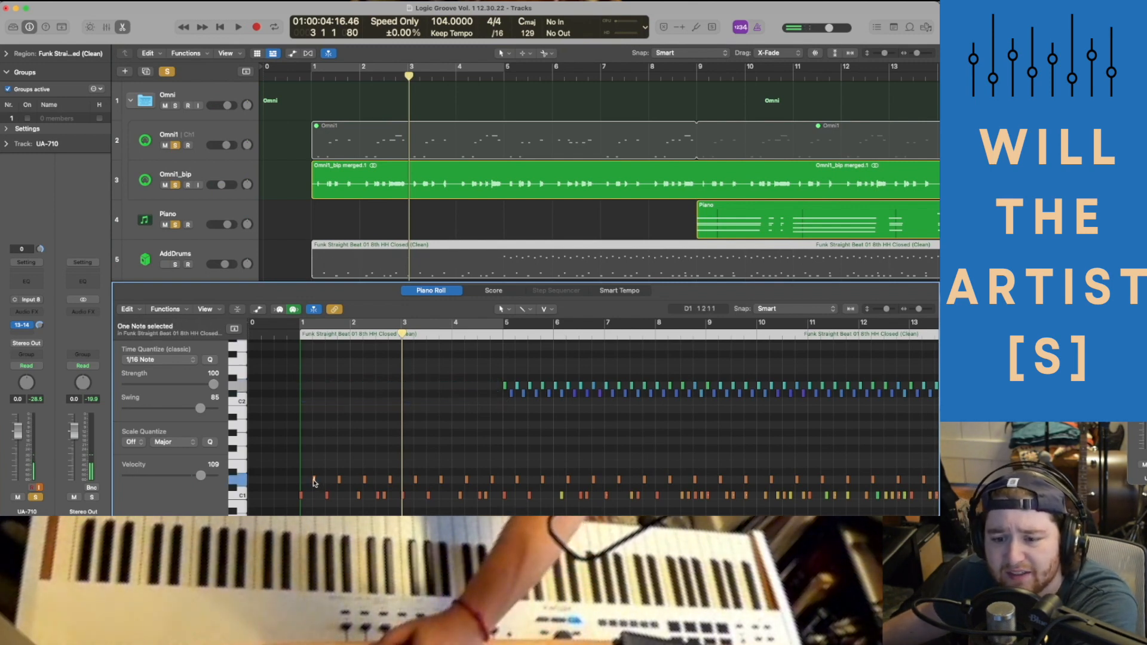
left_click(340, 481)
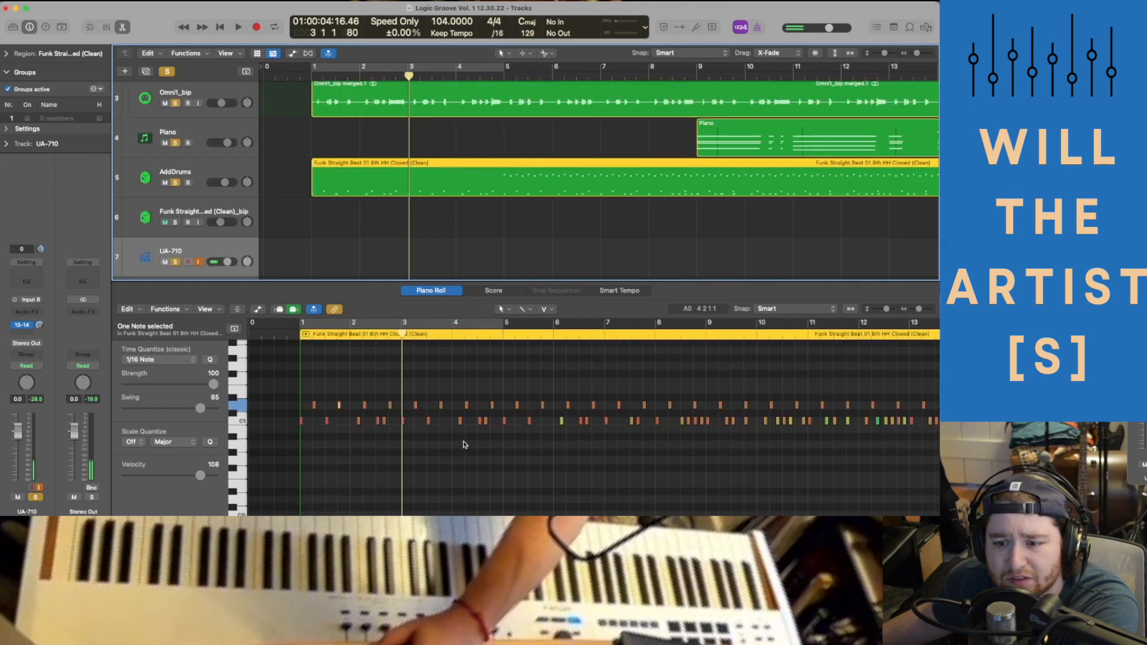
scroll(394, 435, "up", 5)
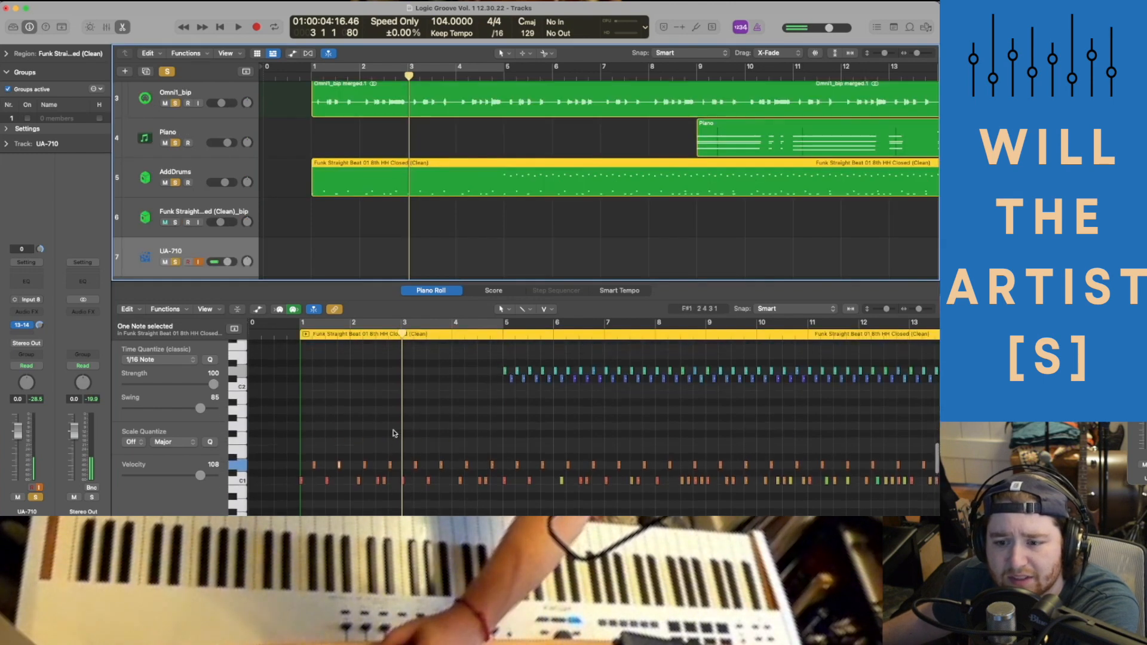
scroll(394, 435, "down", 2)
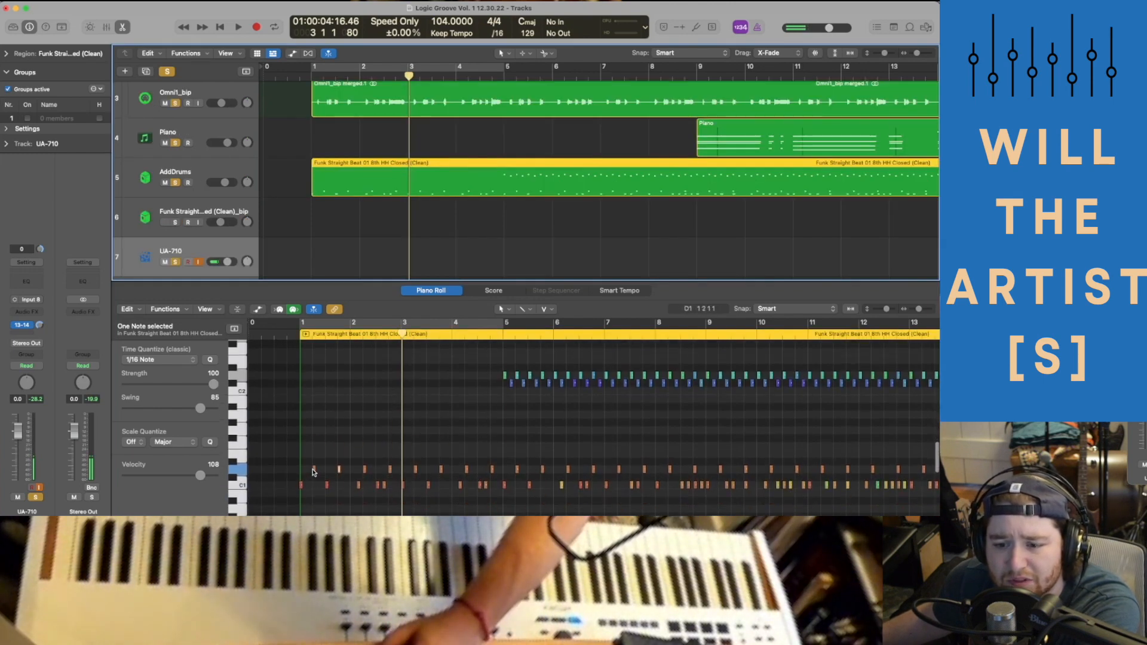
left_click(314, 471)
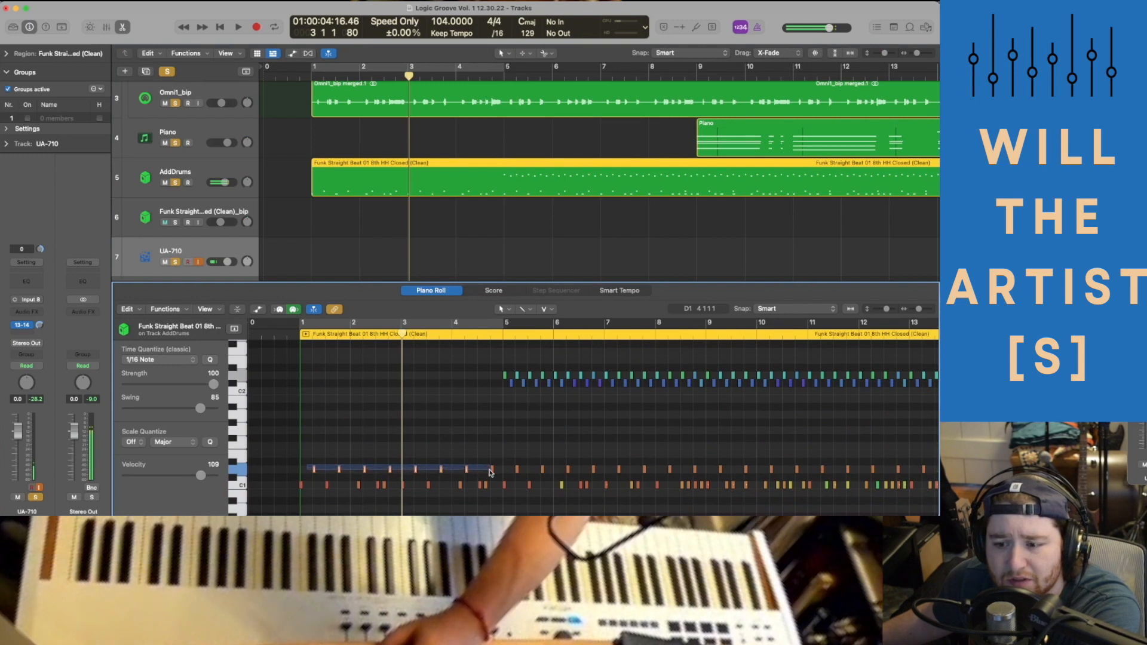
left_click_drag(490, 469, 495, 474)
key("Delete")
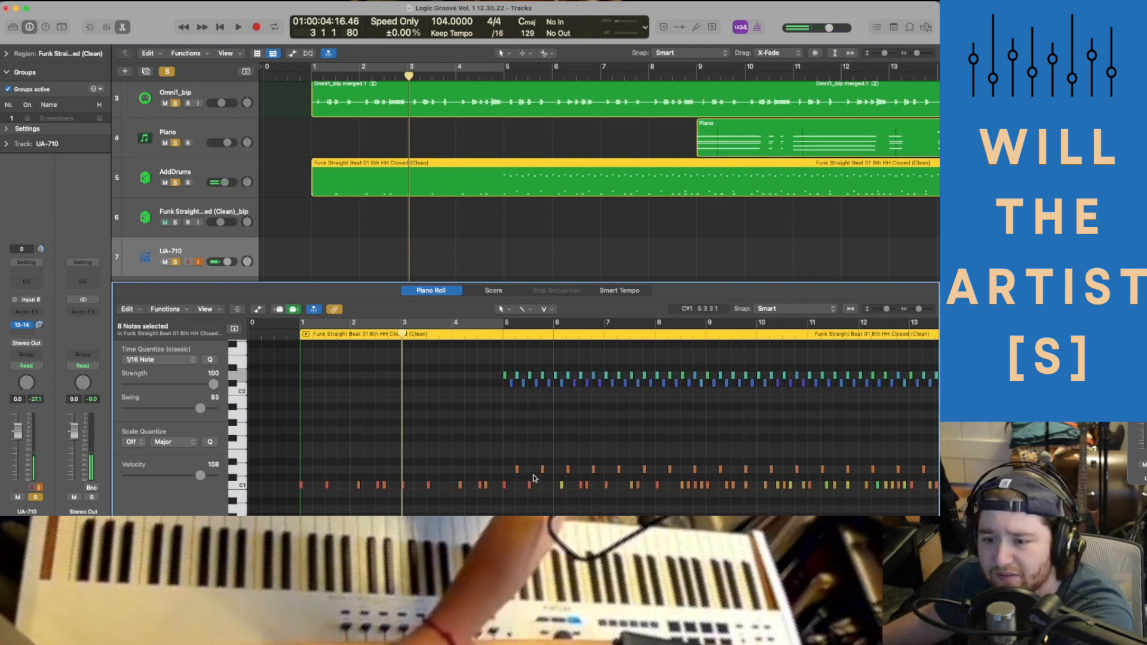
Select all D1 snare notes from bar 5 to the region's end, set their velocity to 83 and play from bar 5.
scroll(537, 442, "right", 5)
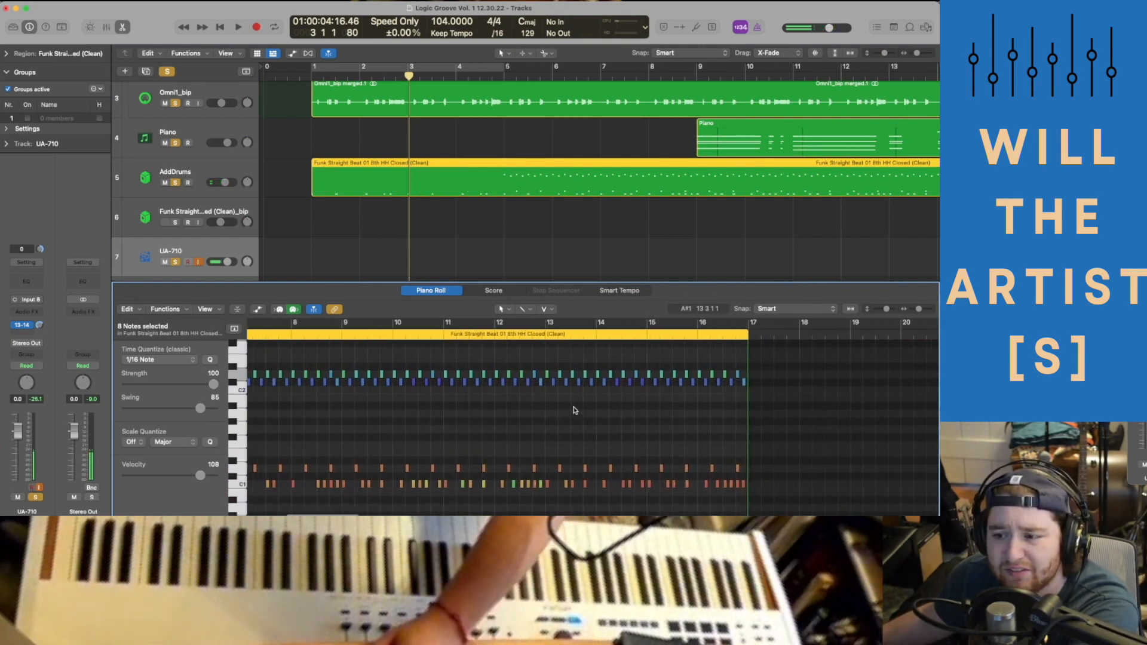
scroll(577, 409, "right", 5)
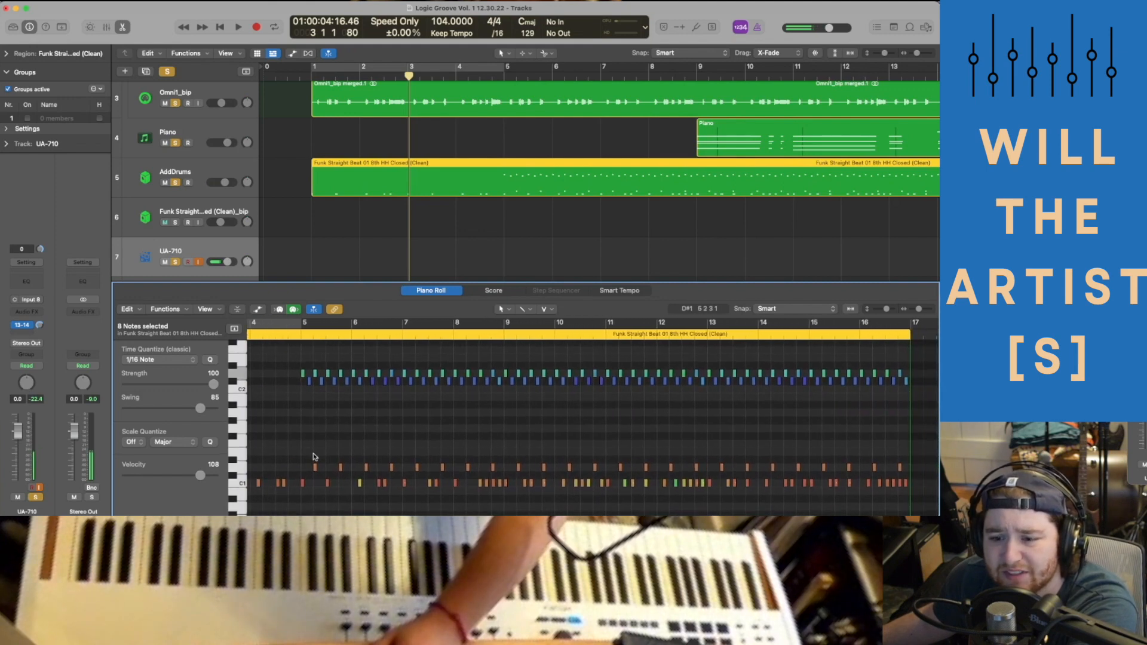
left_click_drag(449, 459, 726, 450)
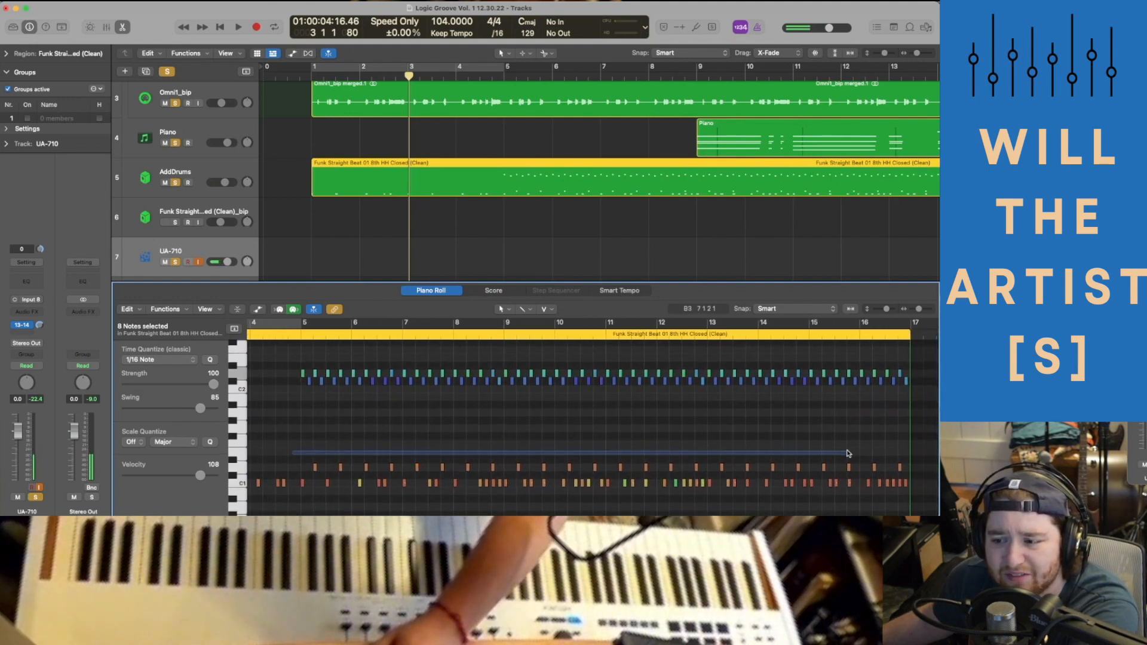
left_click_drag(848, 454, 903, 474)
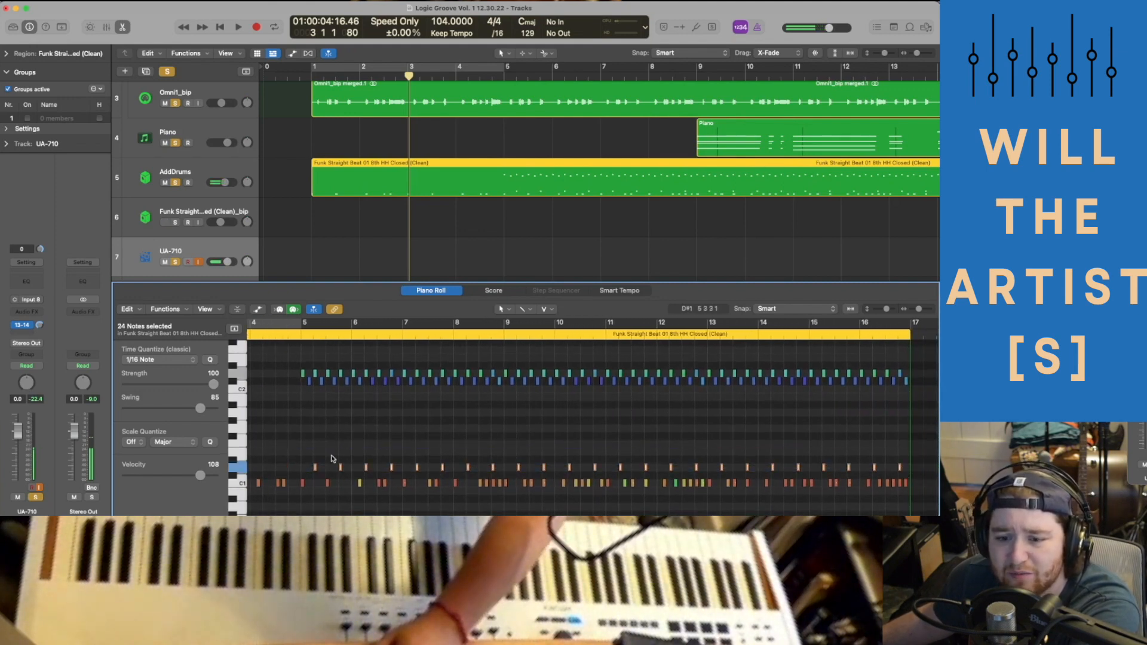
left_click_drag(204, 476, 182, 478)
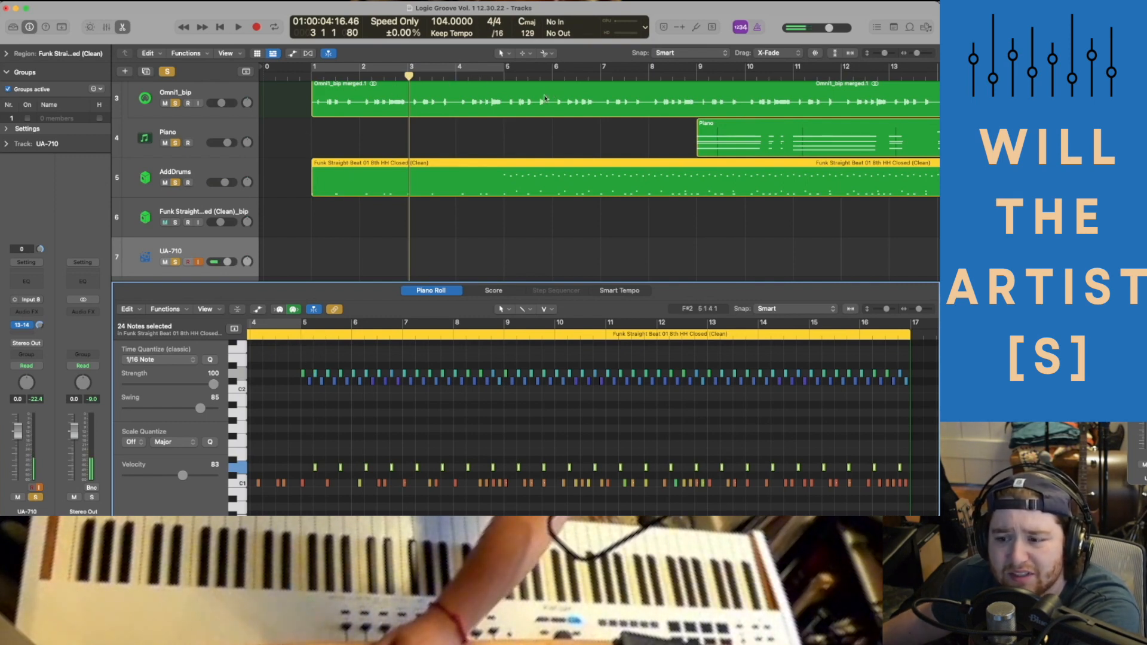
left_click(499, 76)
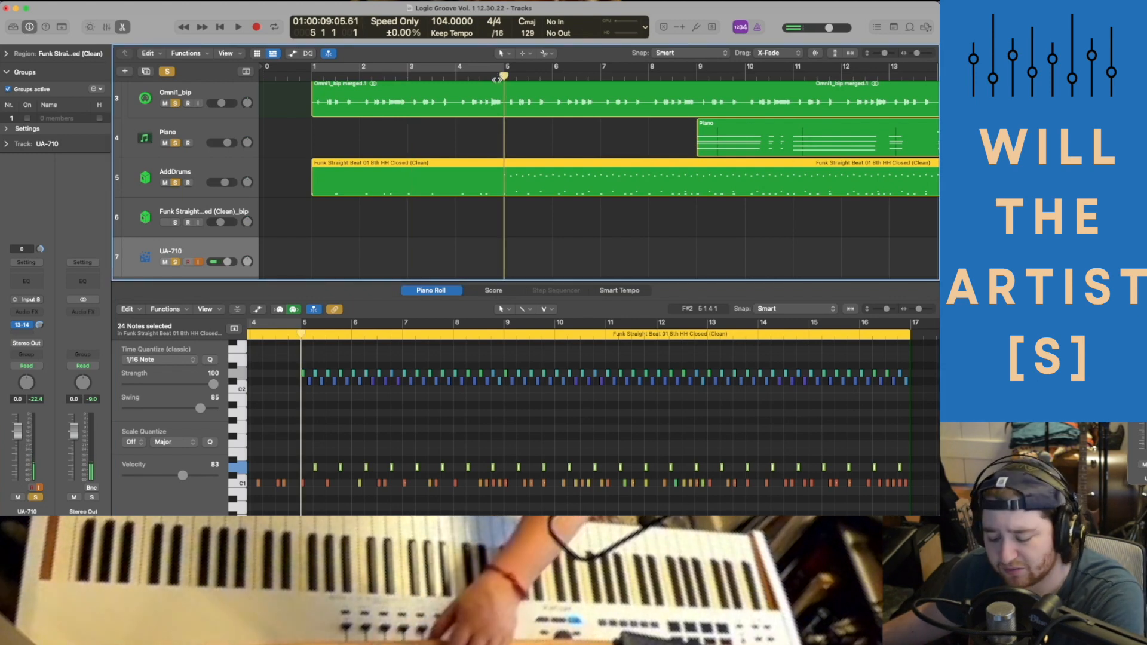
key("space")
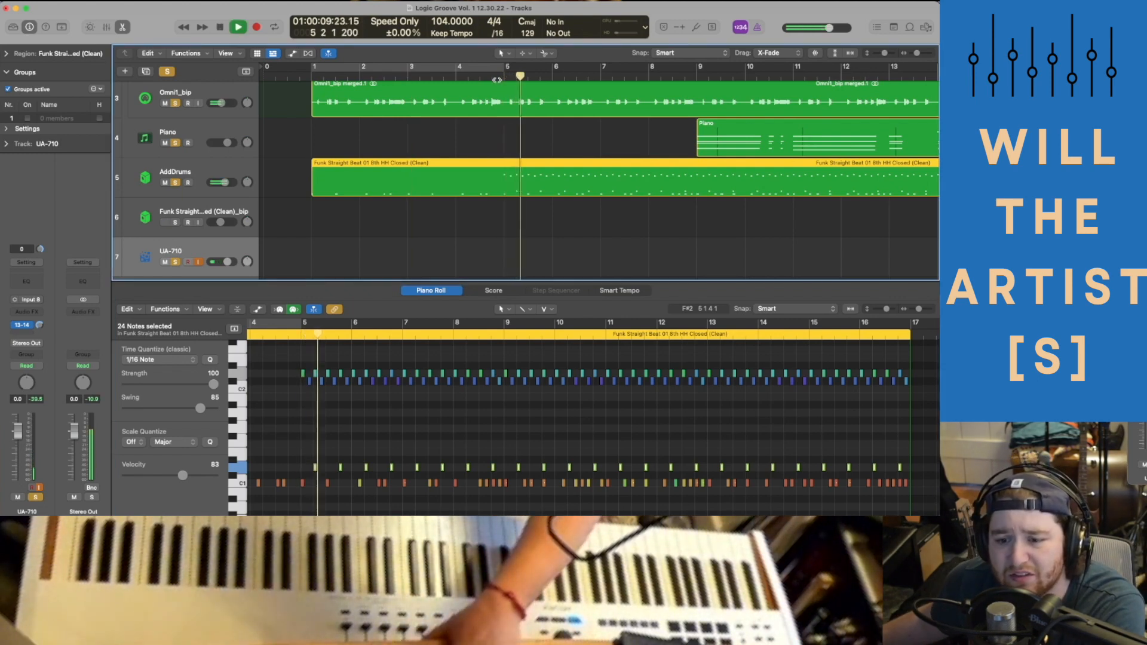
key("space")
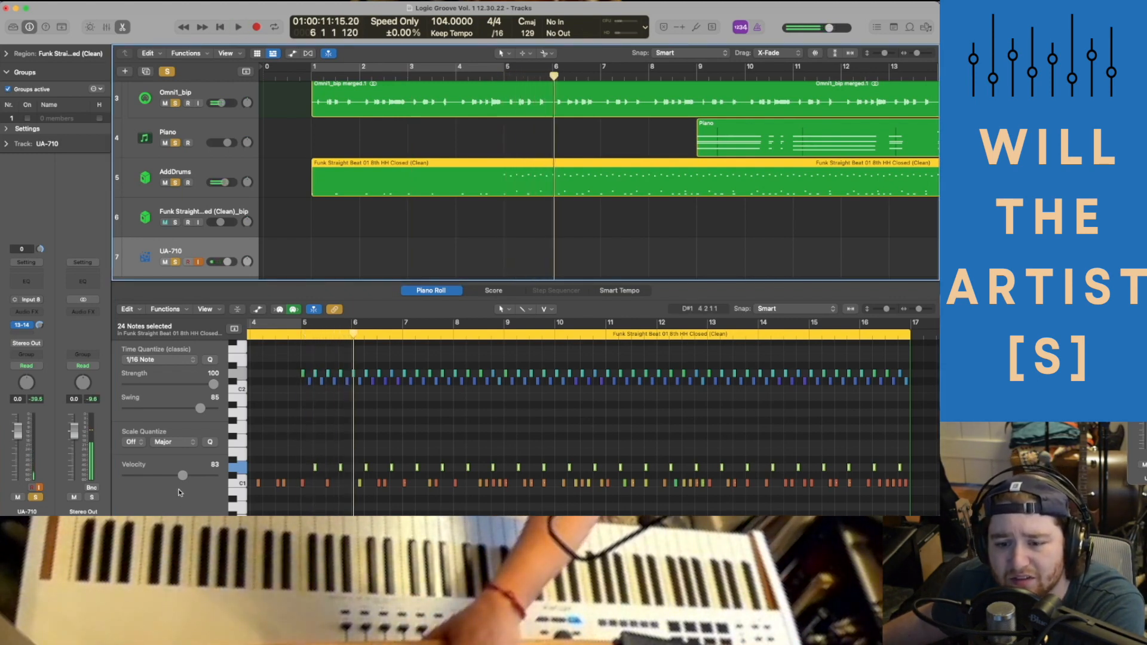
Lower the selected snare notes' velocity to 64, listen again from bar 5, and set it to 69 during playback.
left_click_drag(187, 473, 185, 475)
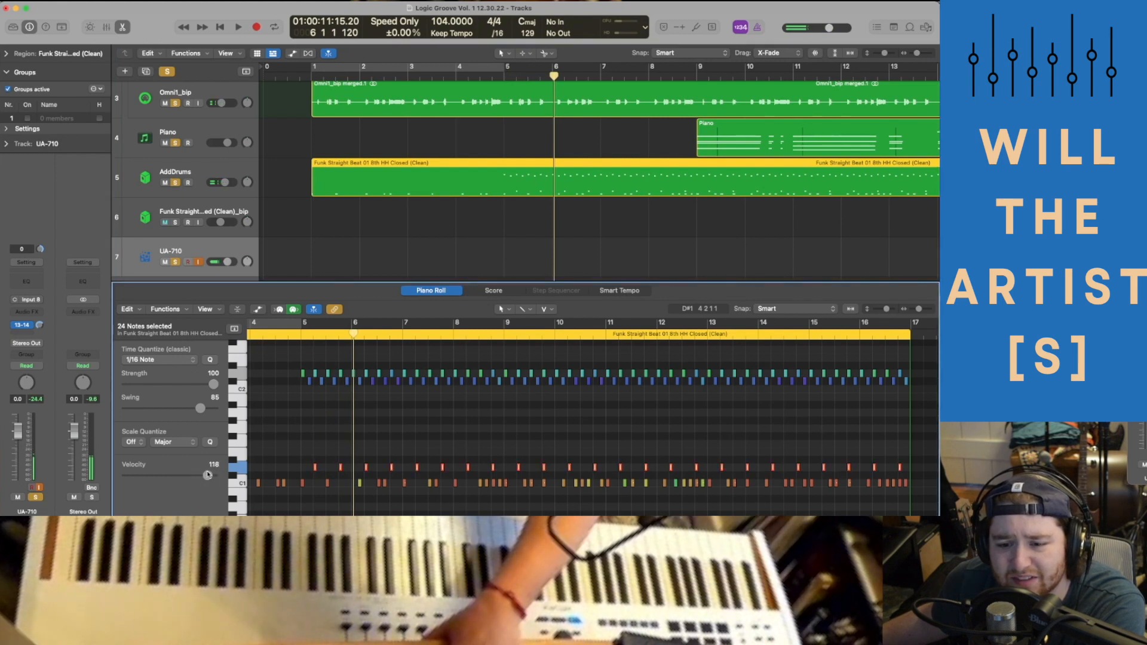
key("space")
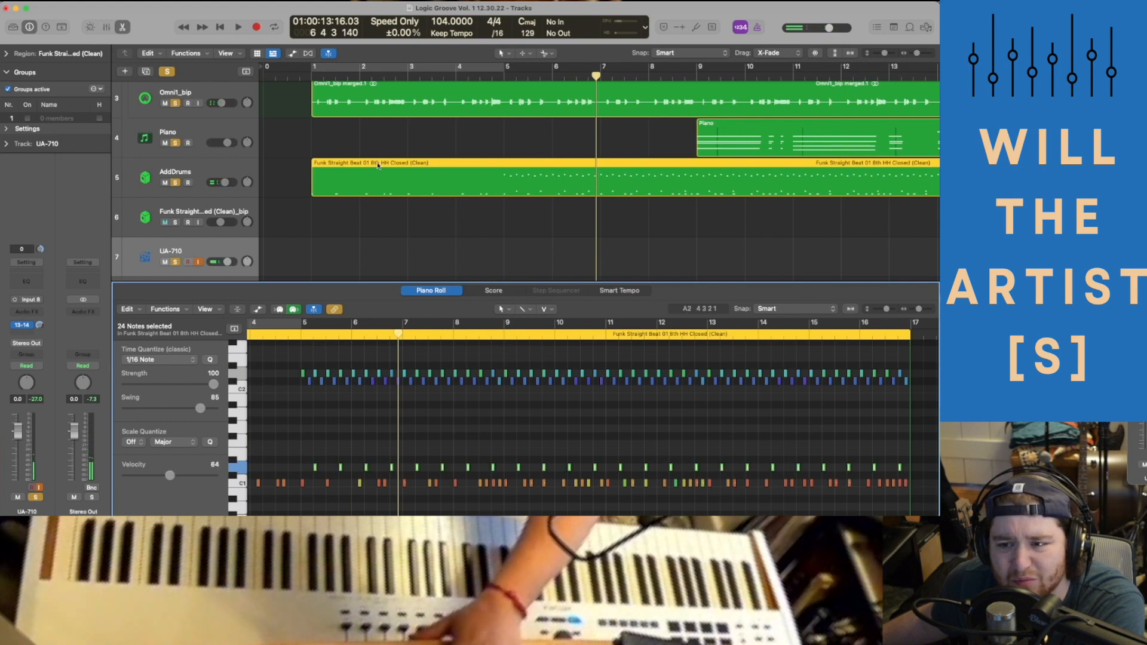
double_click(498, 73)
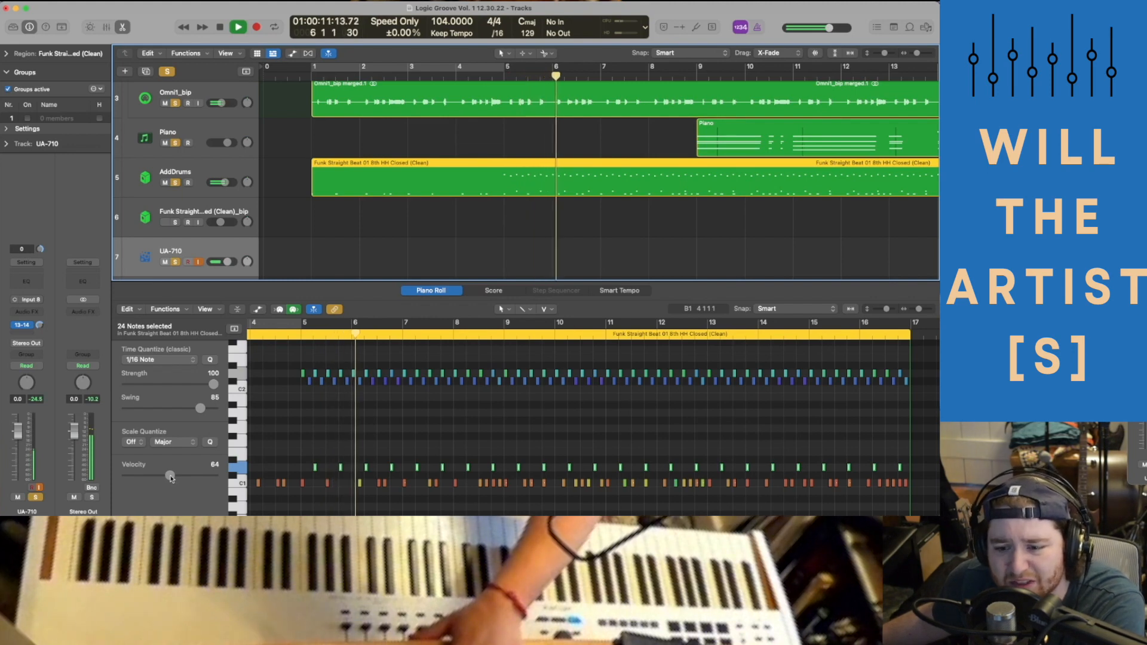
left_click_drag(170, 476, 175, 476)
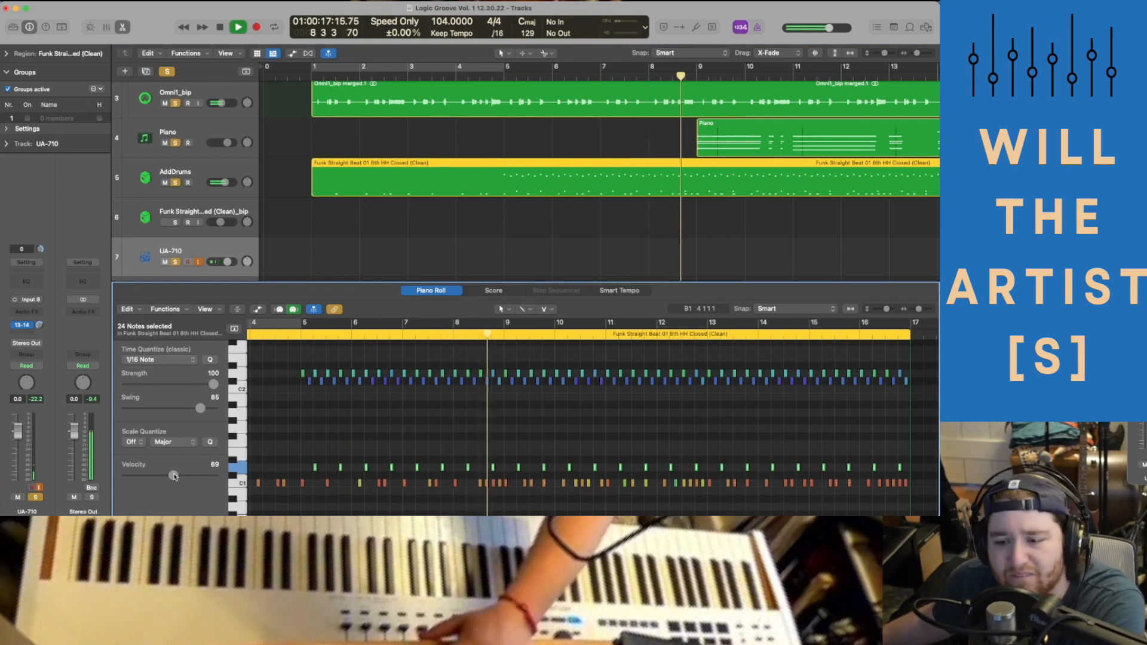
key("space")
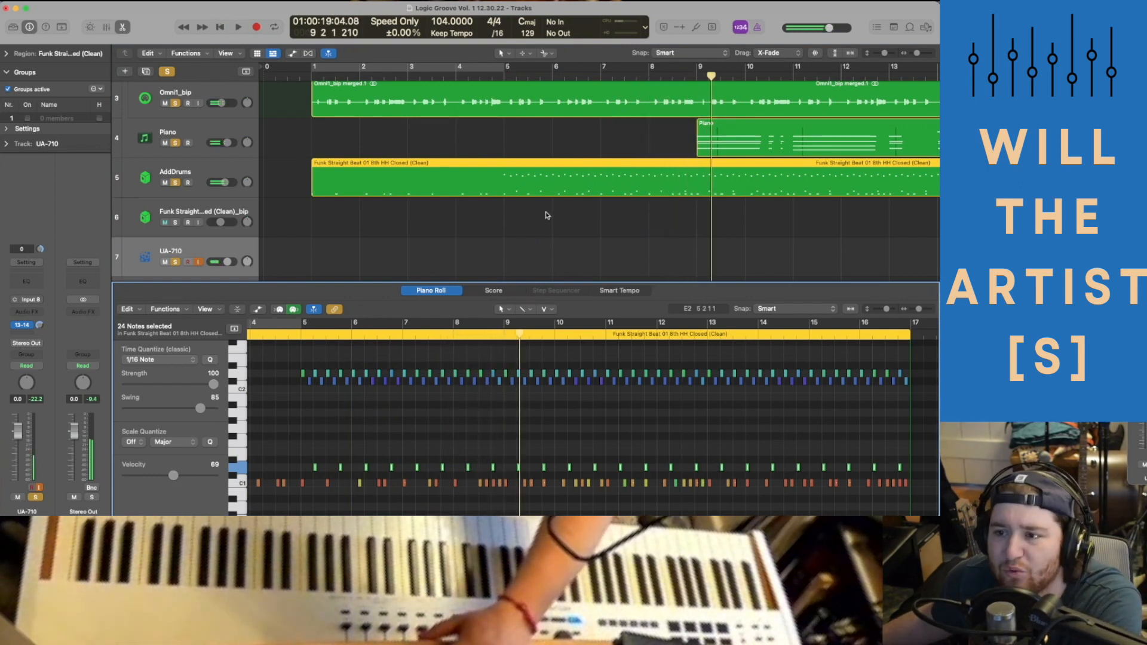
Place the playhead just before bar 1 and play the opening beats.
left_click(306, 76)
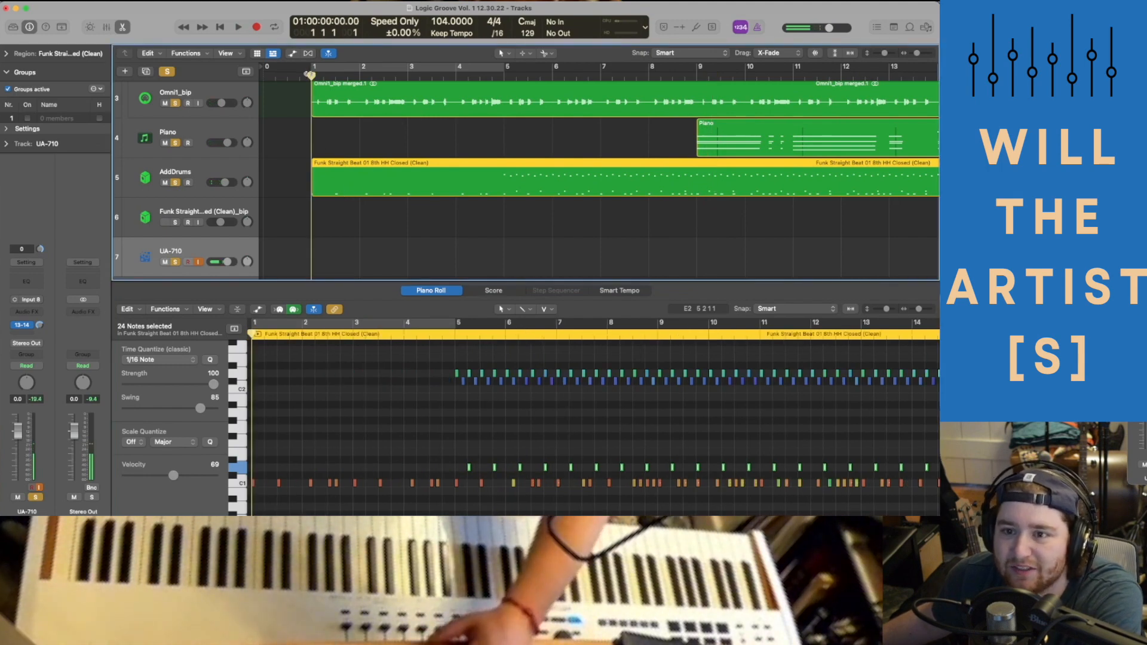
left_click_drag(311, 75, 308, 74)
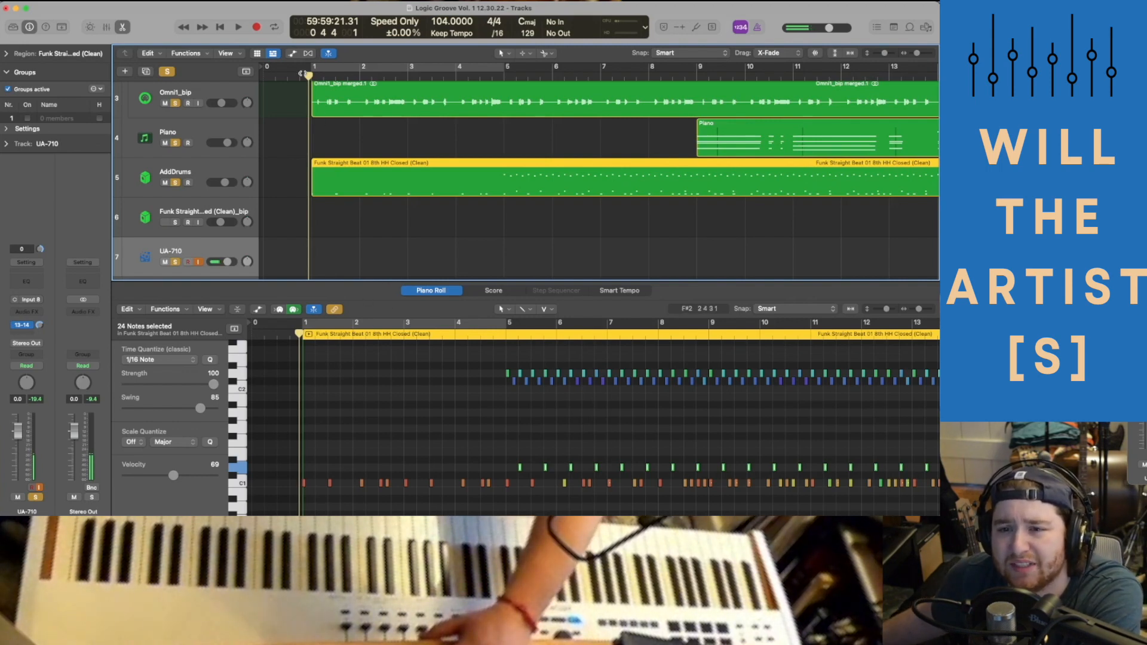
key("space")
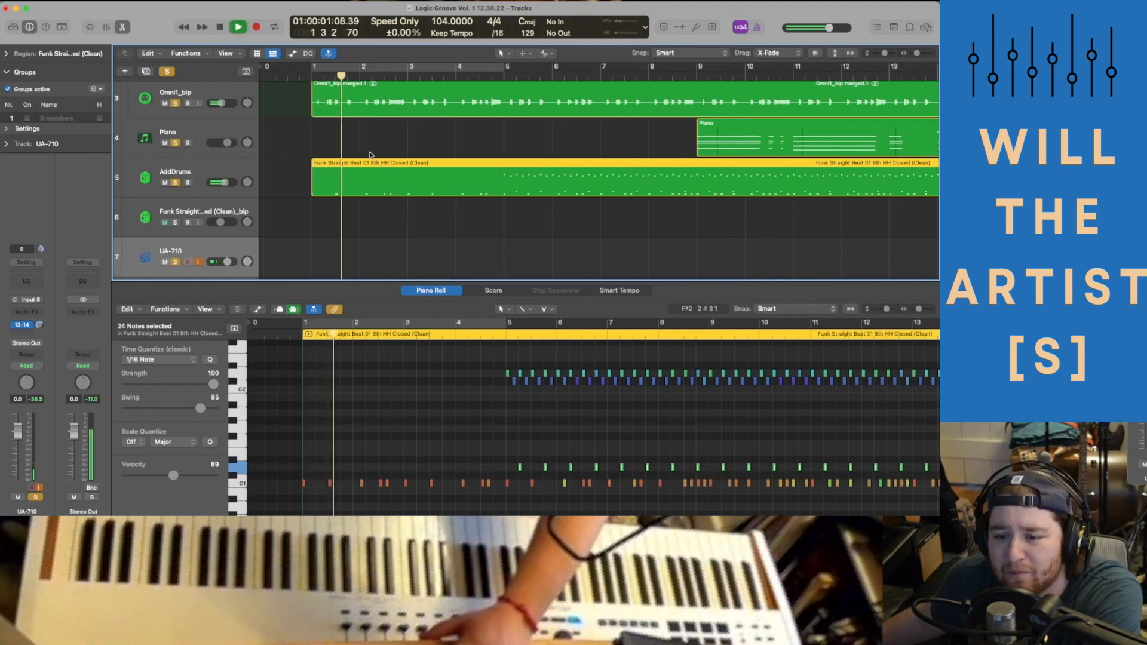
key("space")
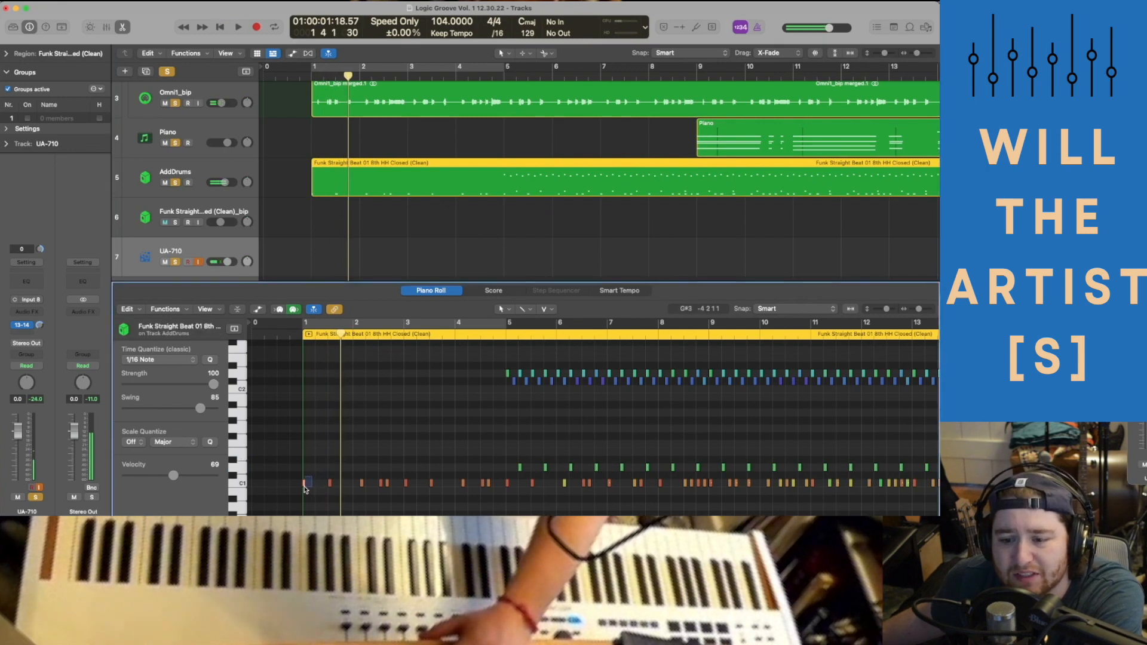
Delete the C1 kick note at bar 1, listen from the start, and delete the other kick notes before bar 5.
left_click(304, 482)
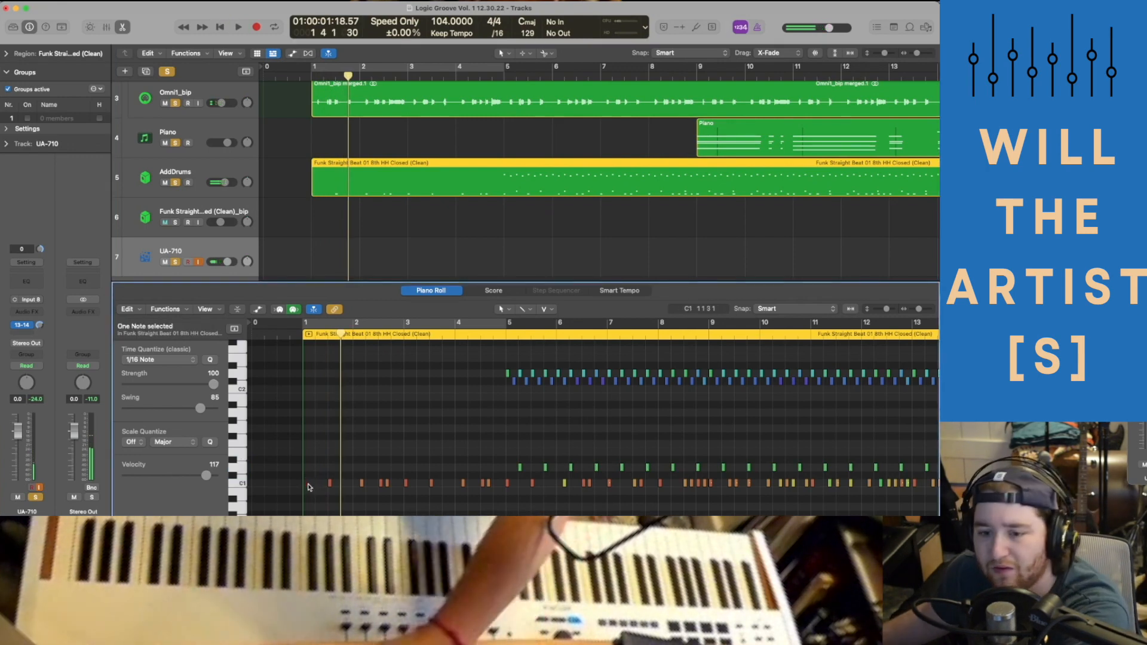
double_click(306, 77)
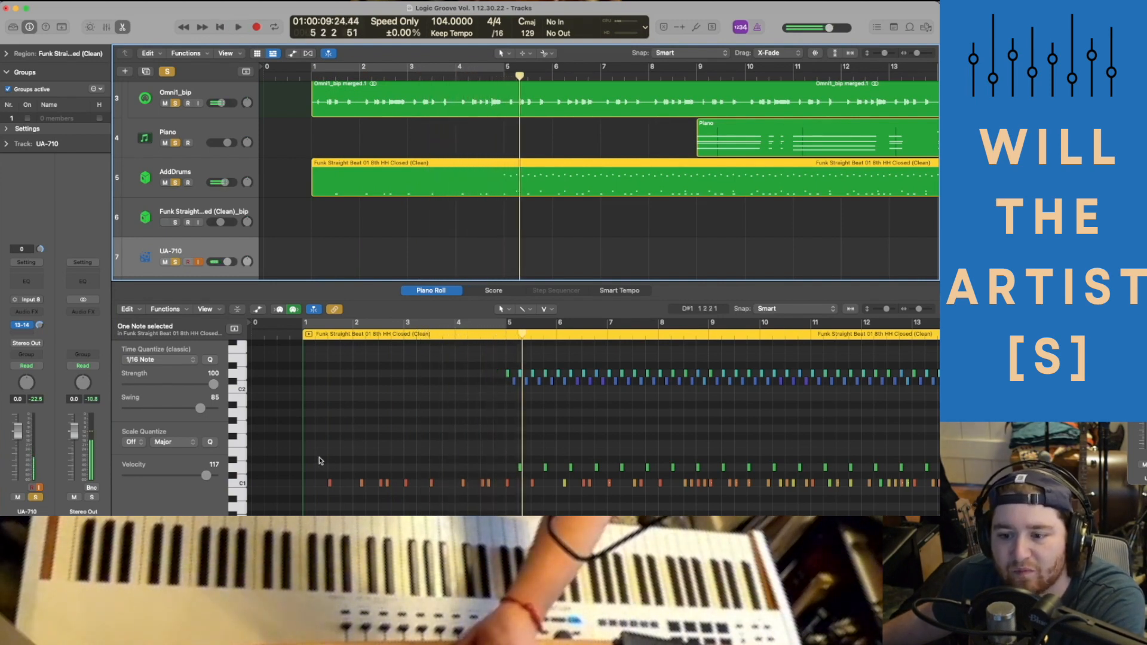
left_click_drag(321, 460, 505, 495)
key("Delete")
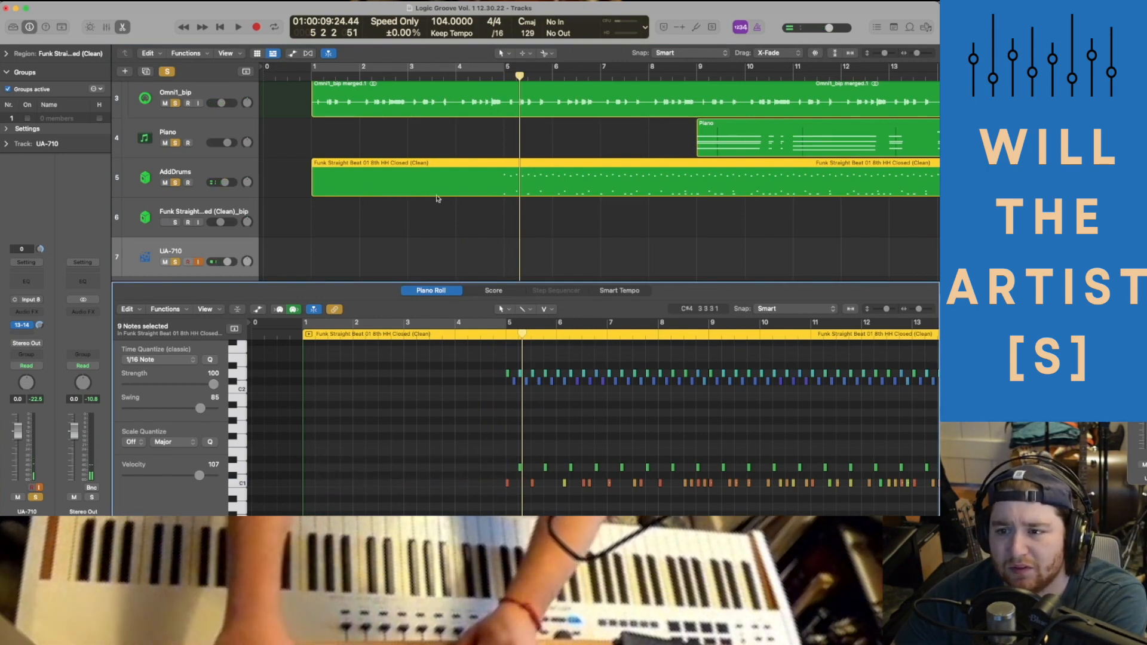
Trim the start of the AddDrums region to just before bar 5 and return the playhead to just before bar 1.
left_click_drag(313, 177, 502, 187)
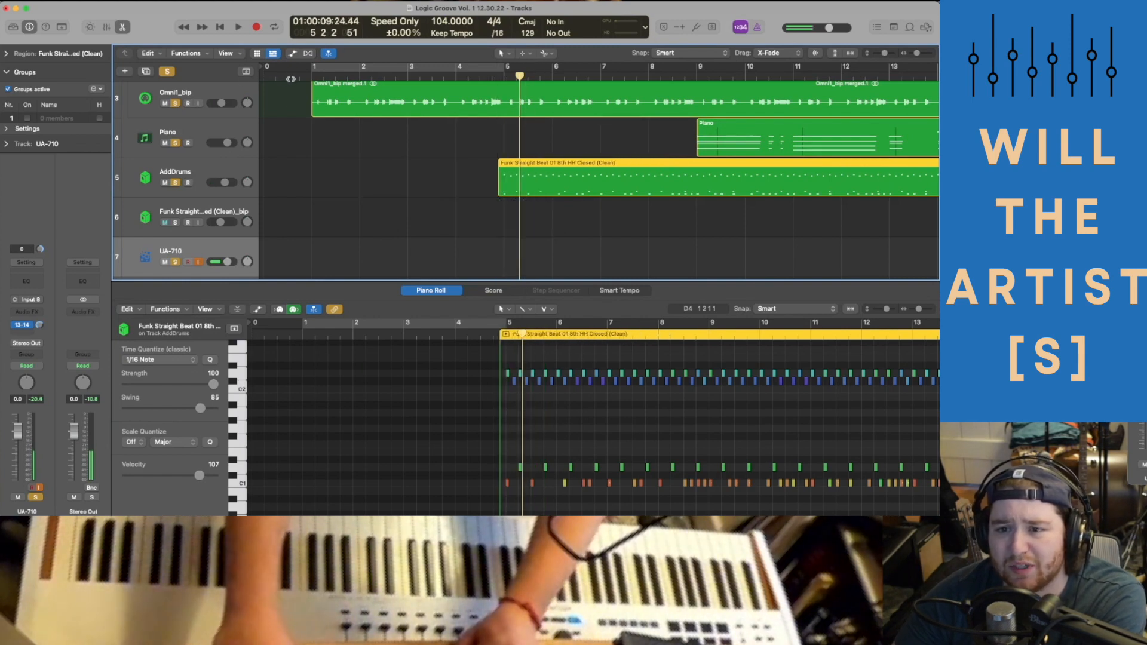
key("space")
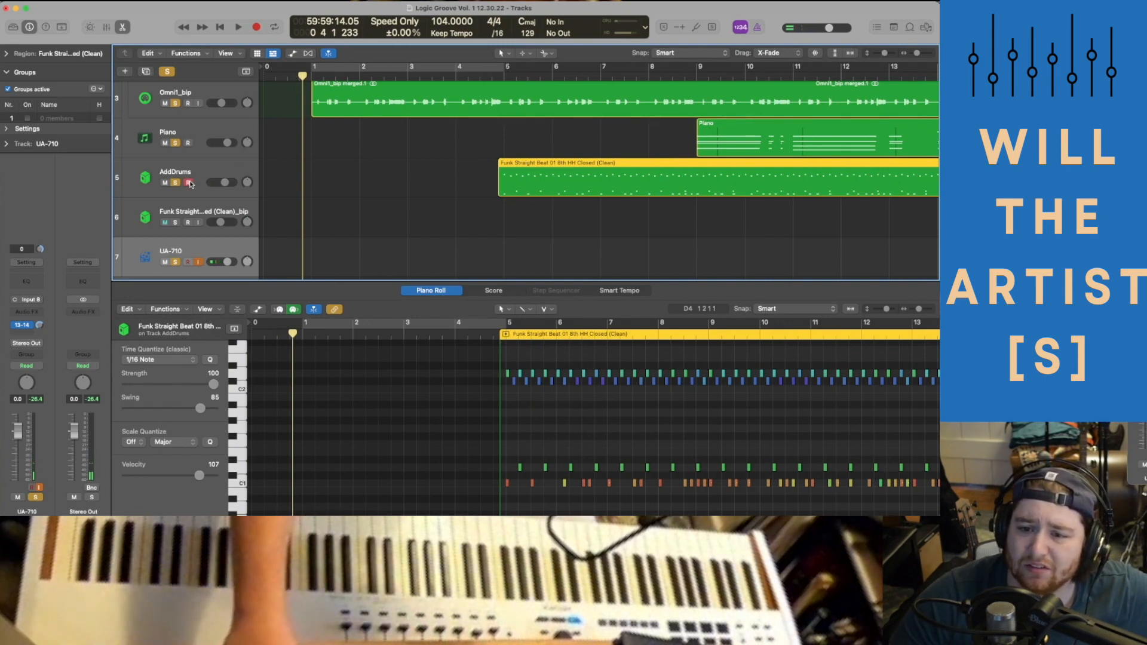
Play the opening four bars from just before bar 1 and return the playhead there.
key("space")
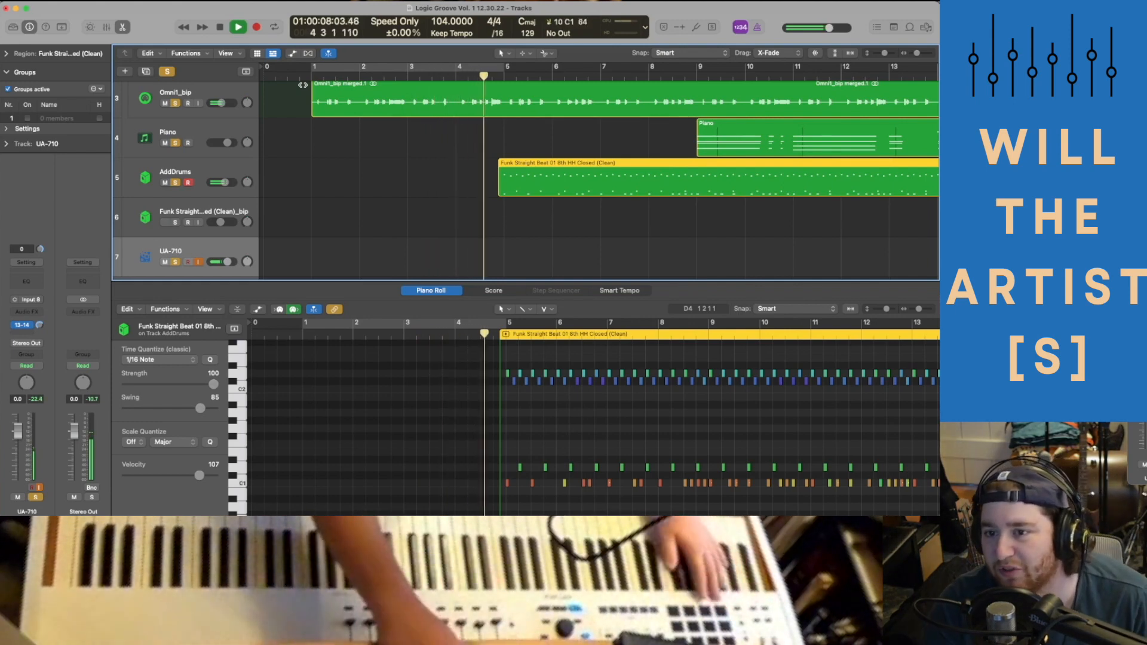
key("space")
left_click(300, 75)
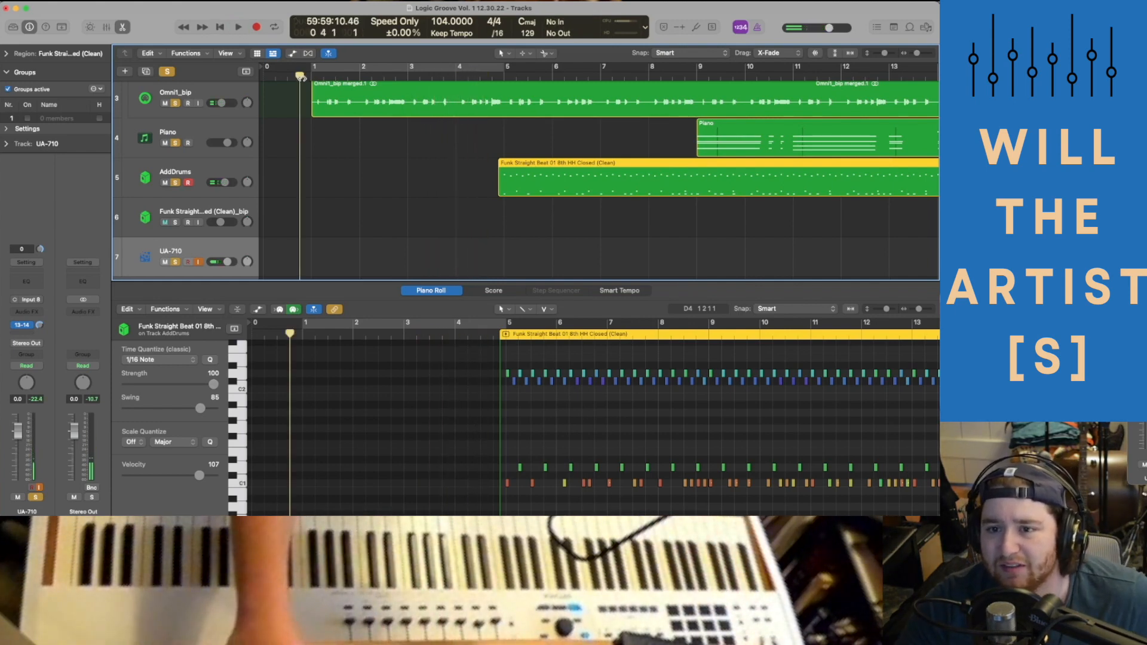
Record a kick part on the AddDrums track from bar 0 to just past the start of bar 5.
left_click_drag(300, 76, 263, 77)
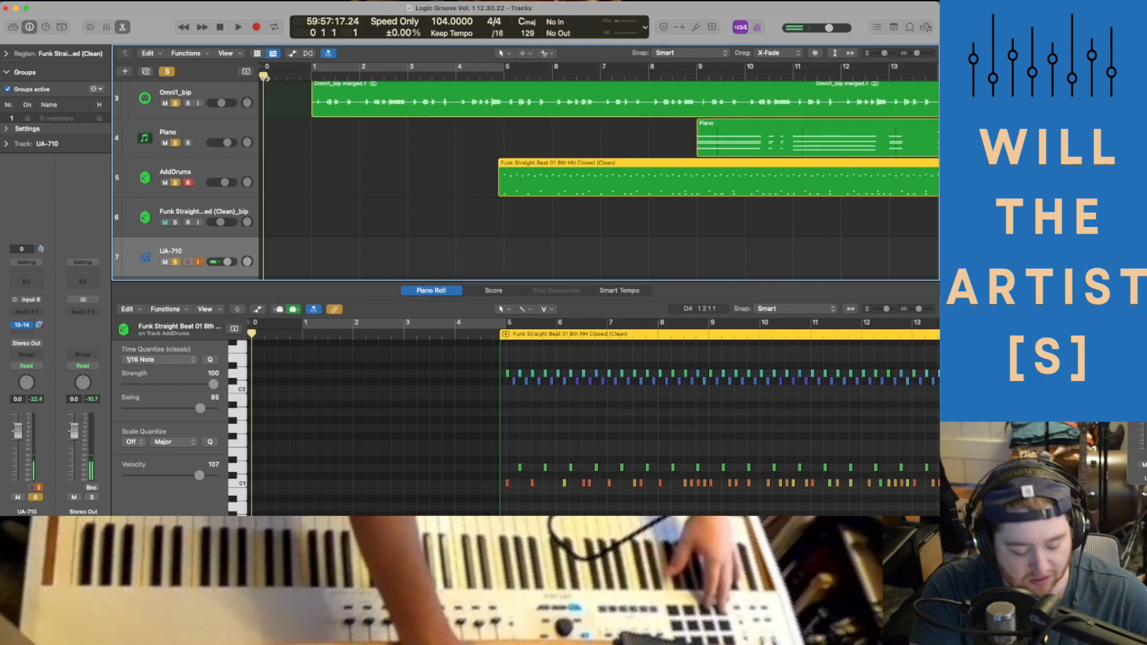
key("r")
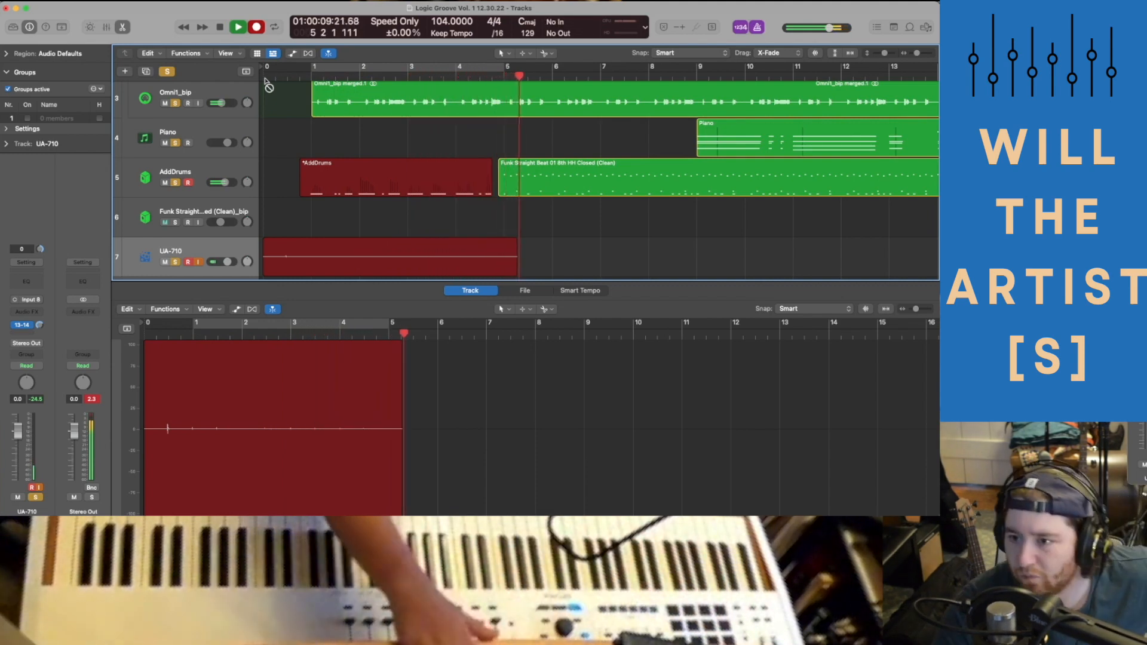
key("space")
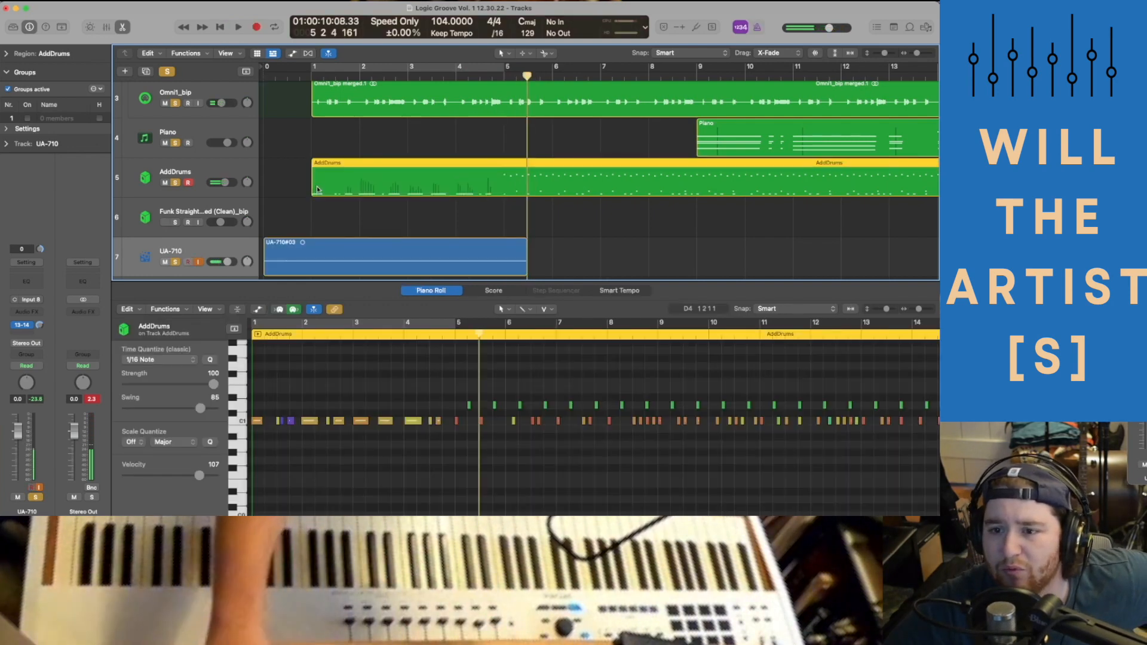
Play back the newly recorded AddDrums kick notes from just before bar 1.
scroll(445, 452, "left", 1)
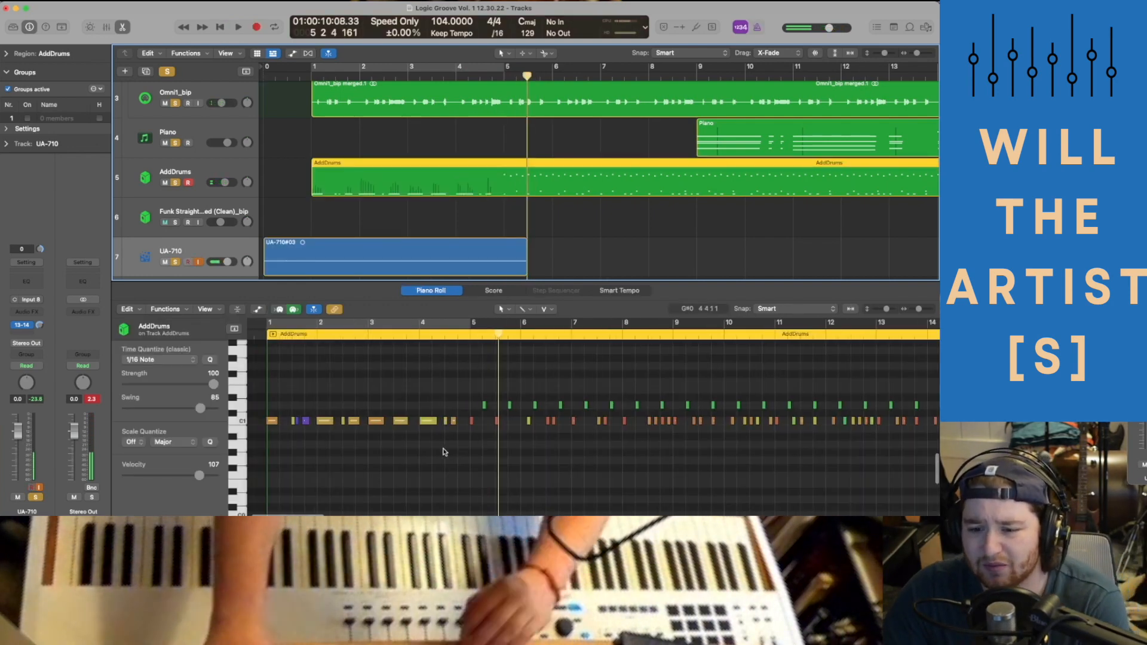
key("Return")
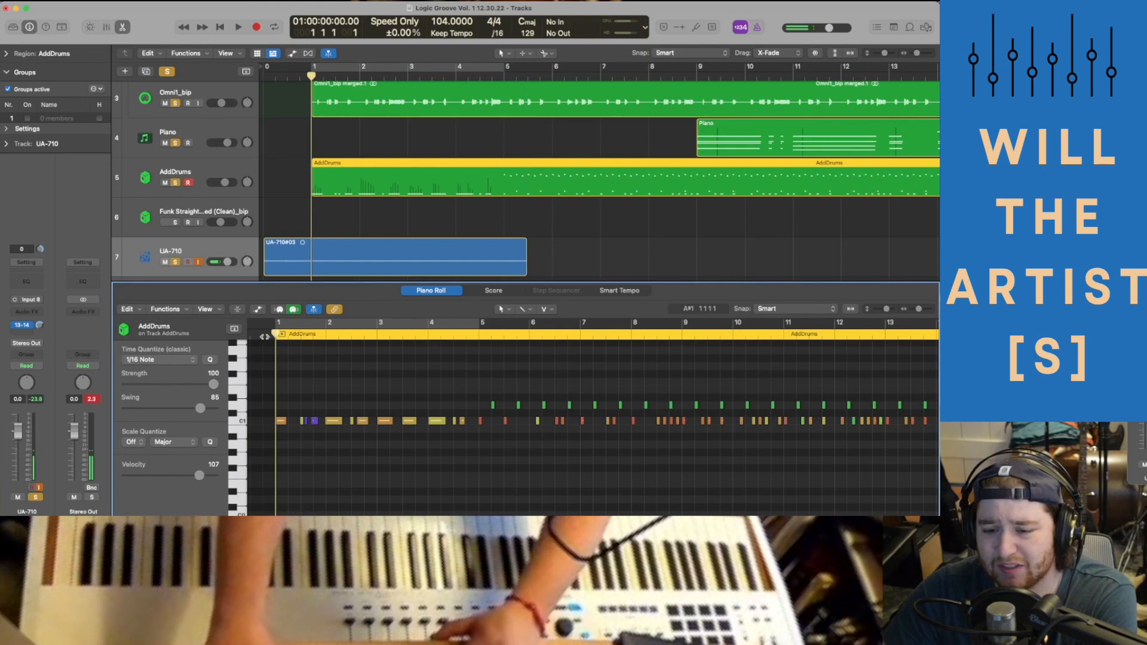
left_click(263, 335)
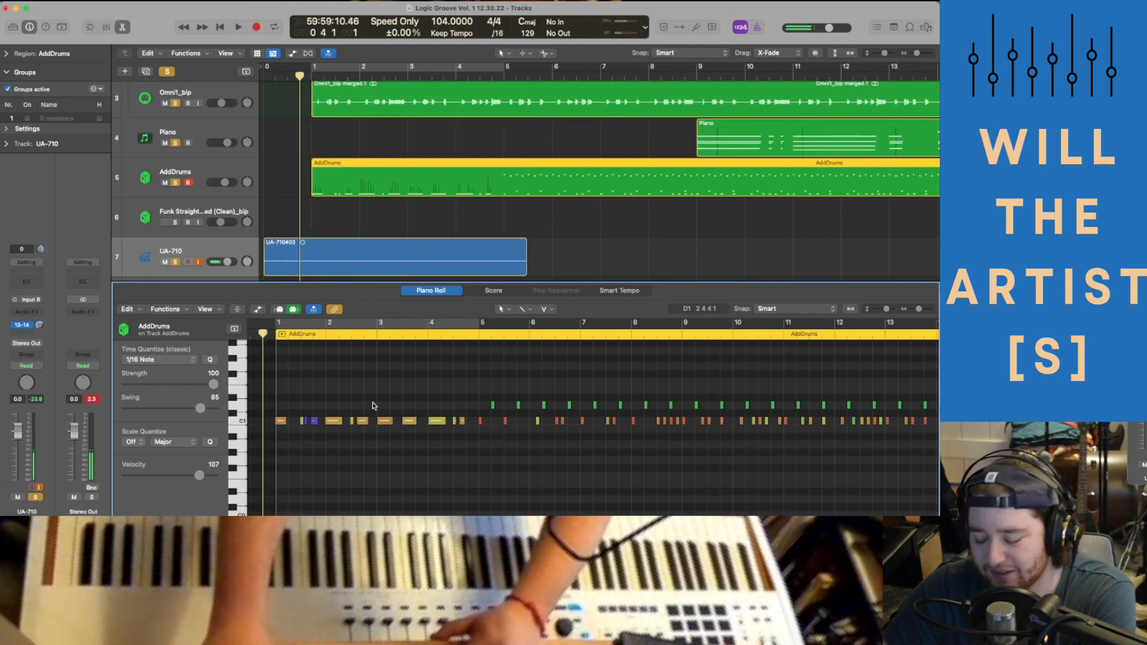
key("space")
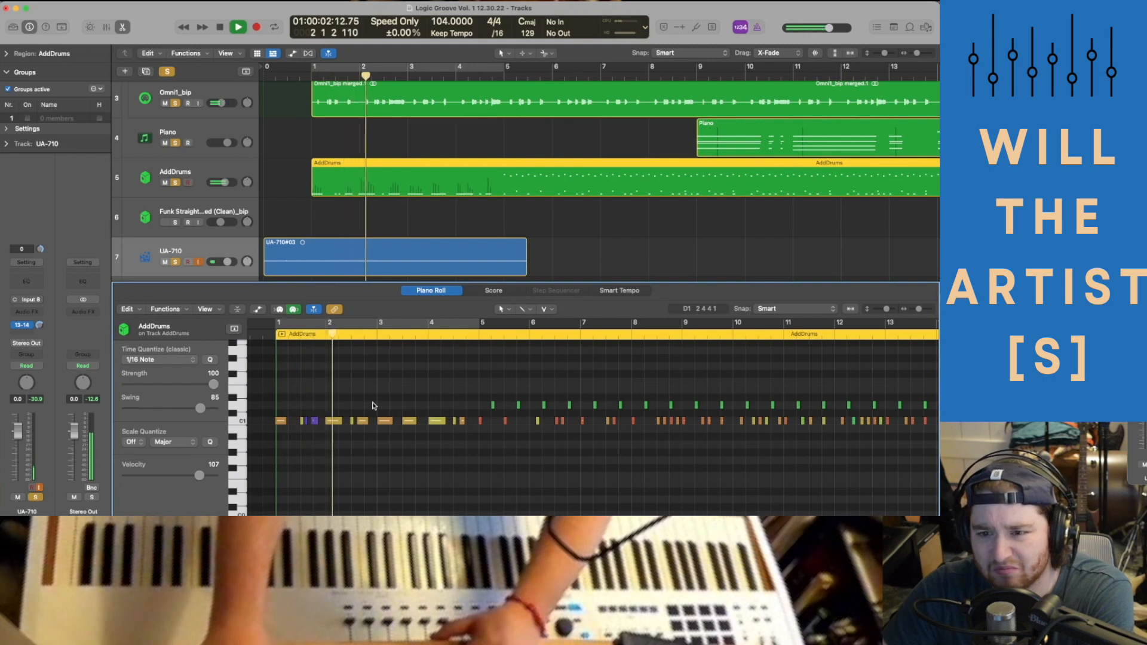
key("space")
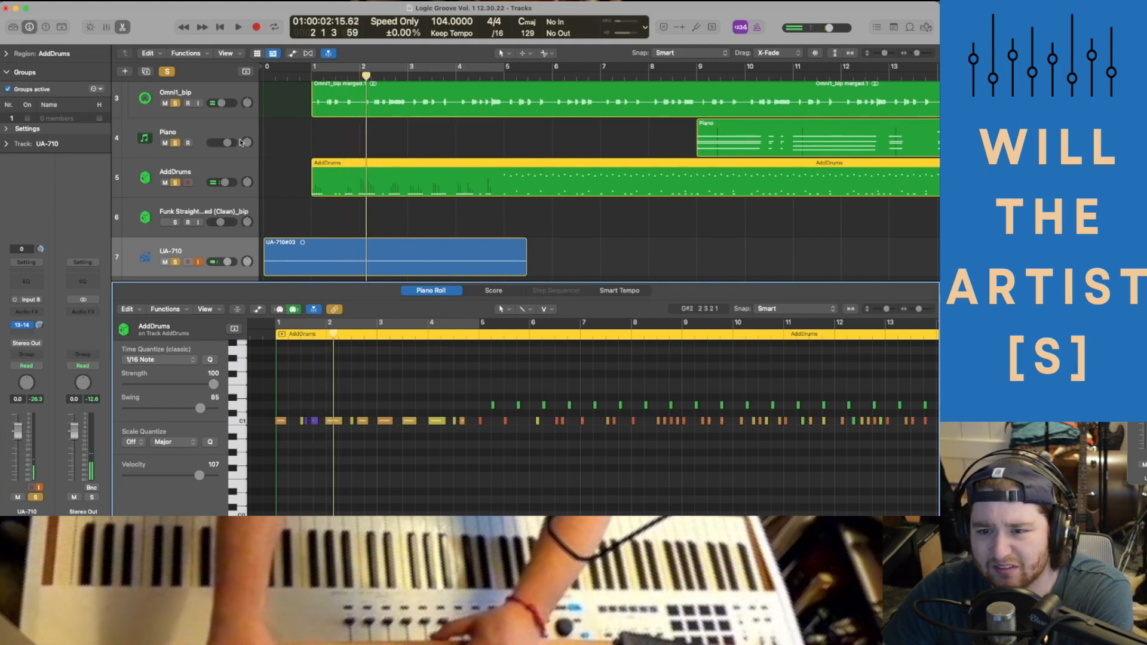
Delete the UA-710#03 audio region together with its recorded file on disk.
left_click(349, 273)
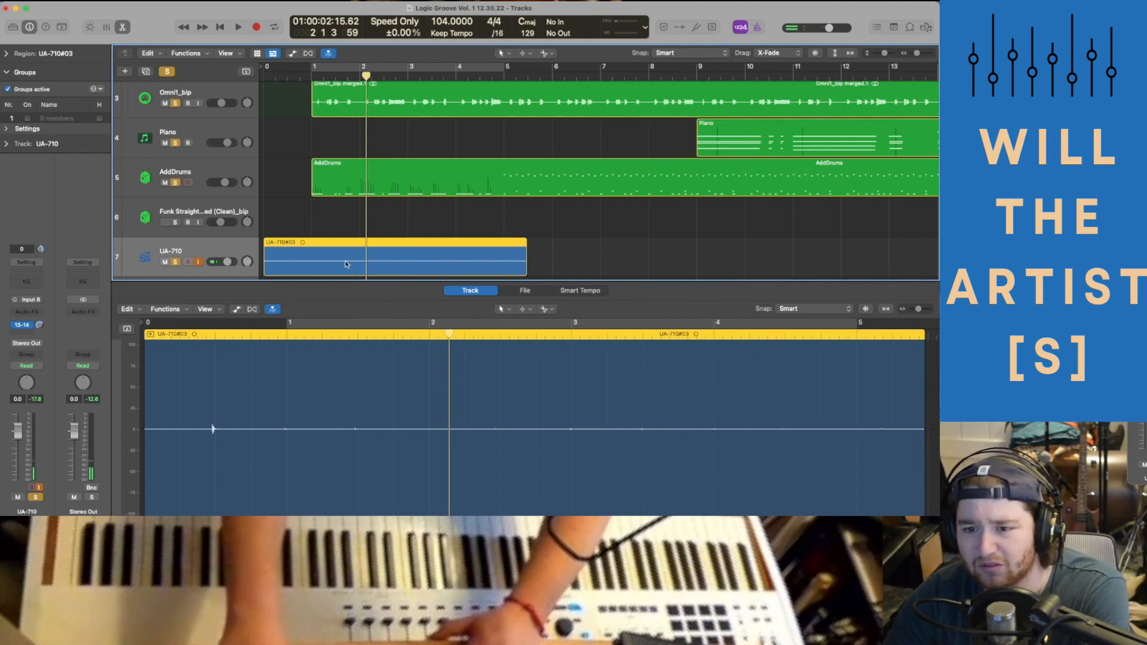
key("Delete")
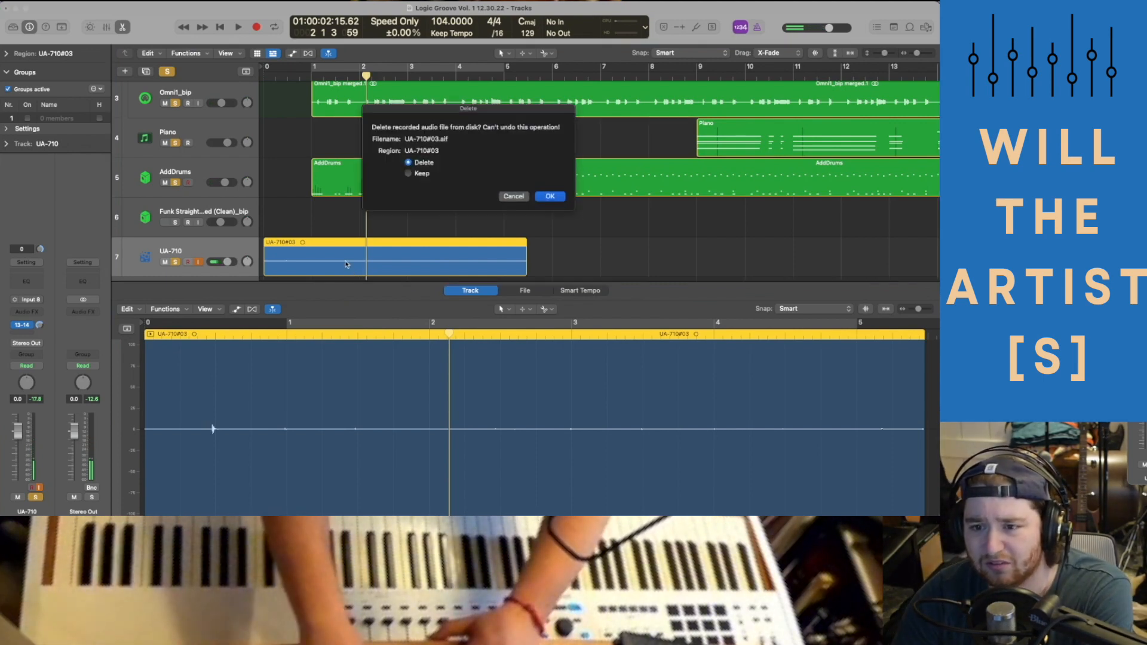
left_click(550, 197)
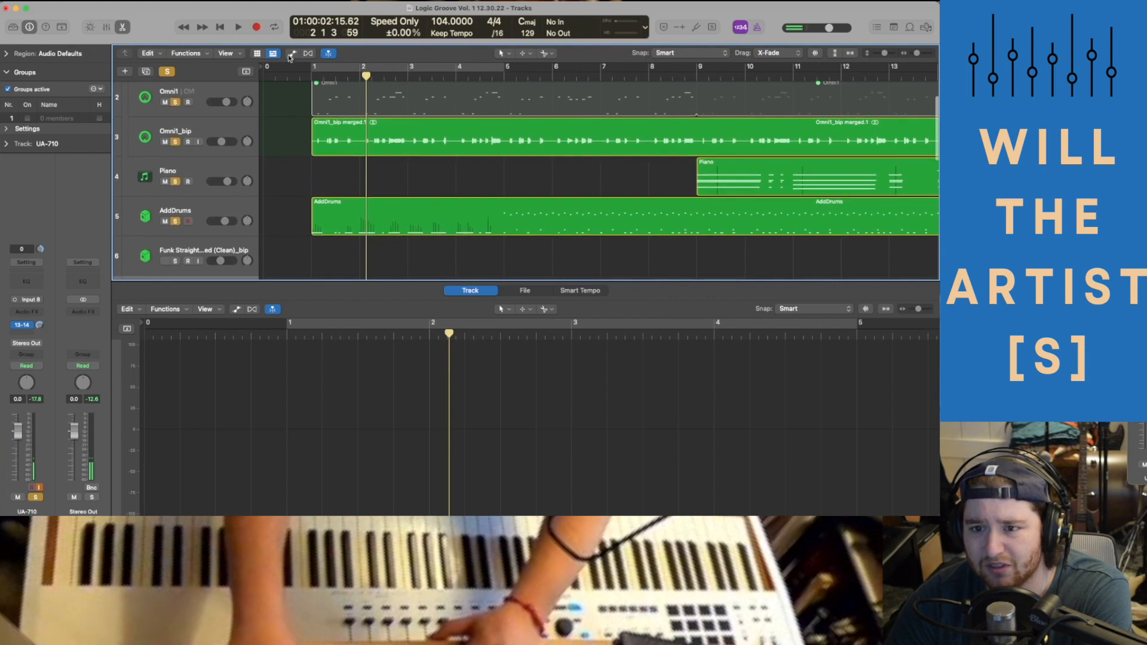
Replay the first two bars of the Omni and drum parts together and return the playhead to bar 1.
key("space")
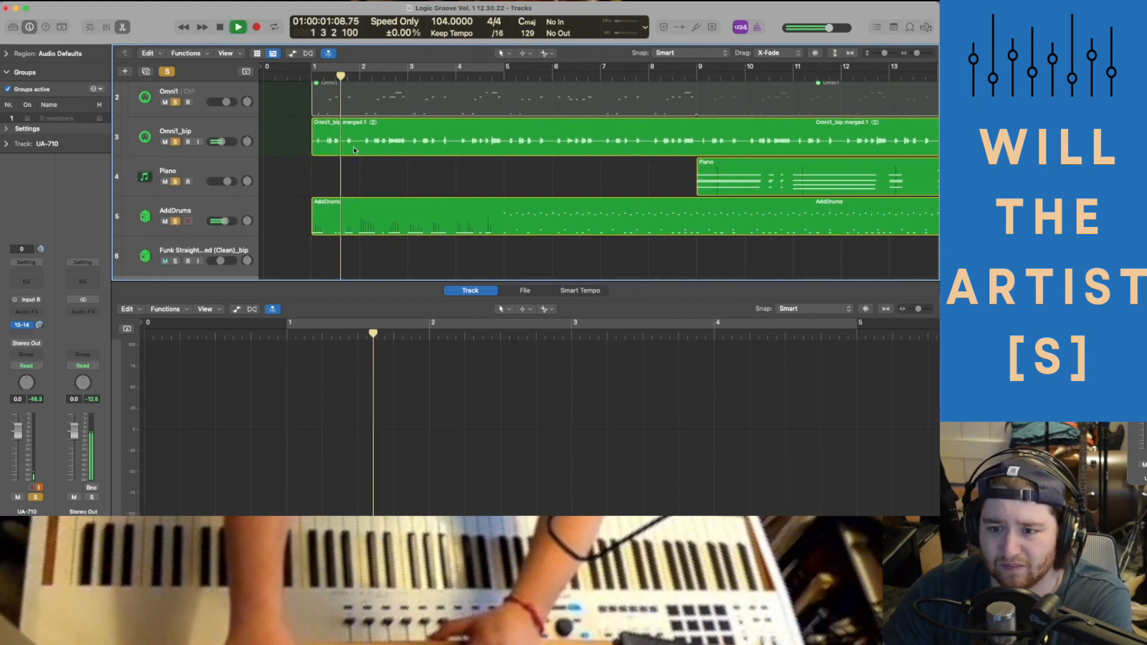
key("space")
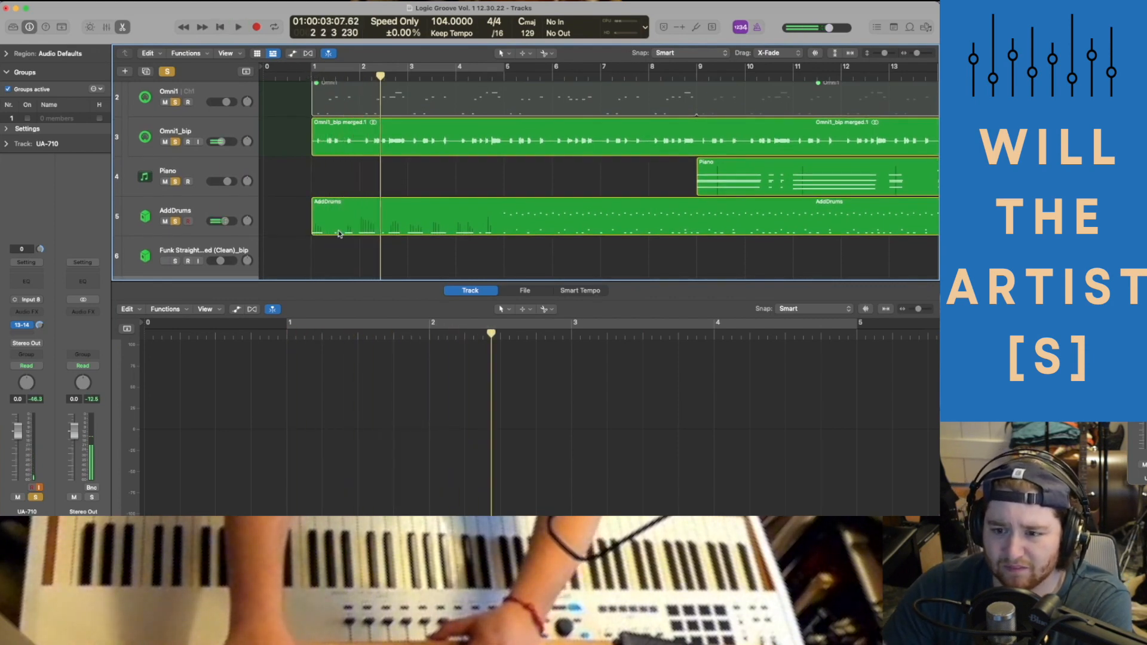
left_click(336, 77)
key("space")
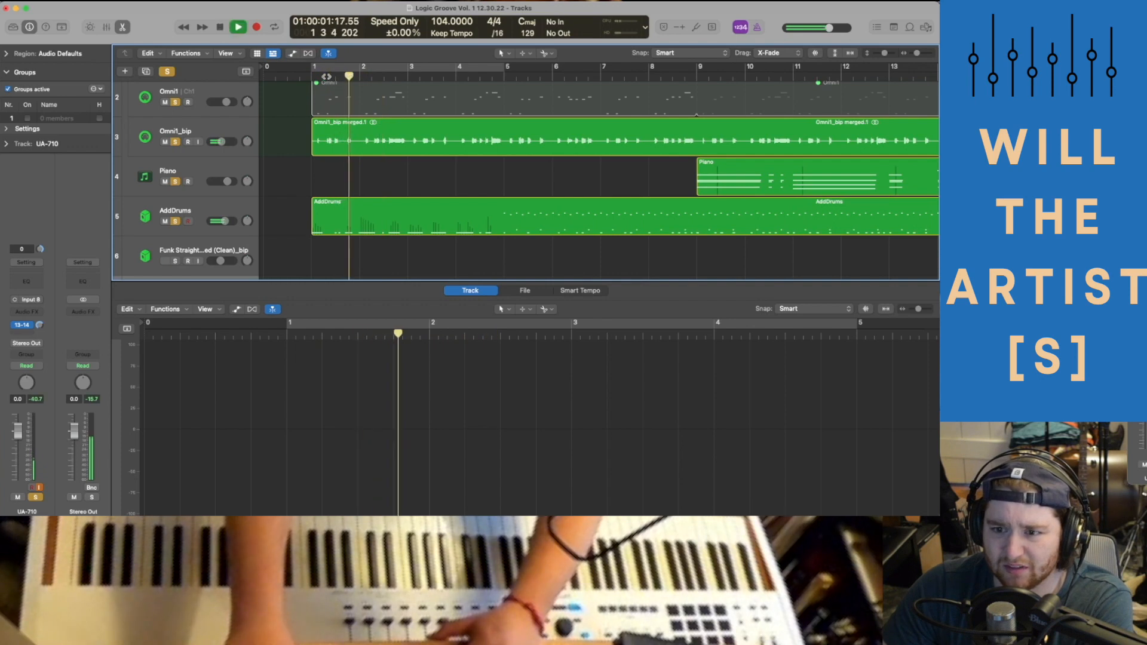
left_click(302, 77)
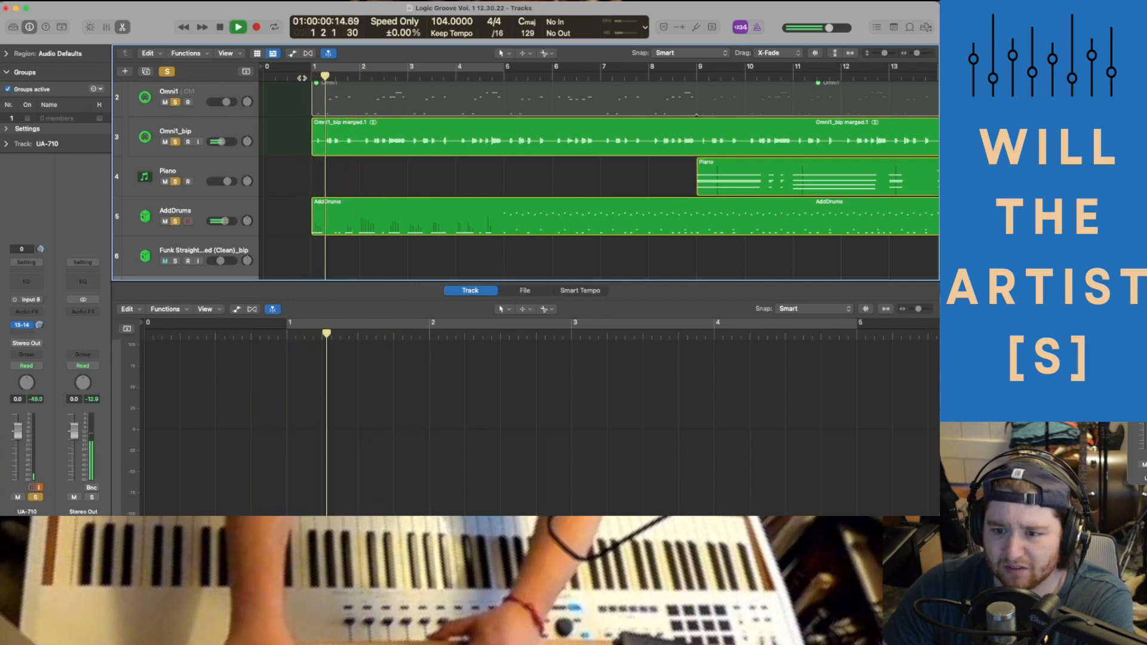
key("space")
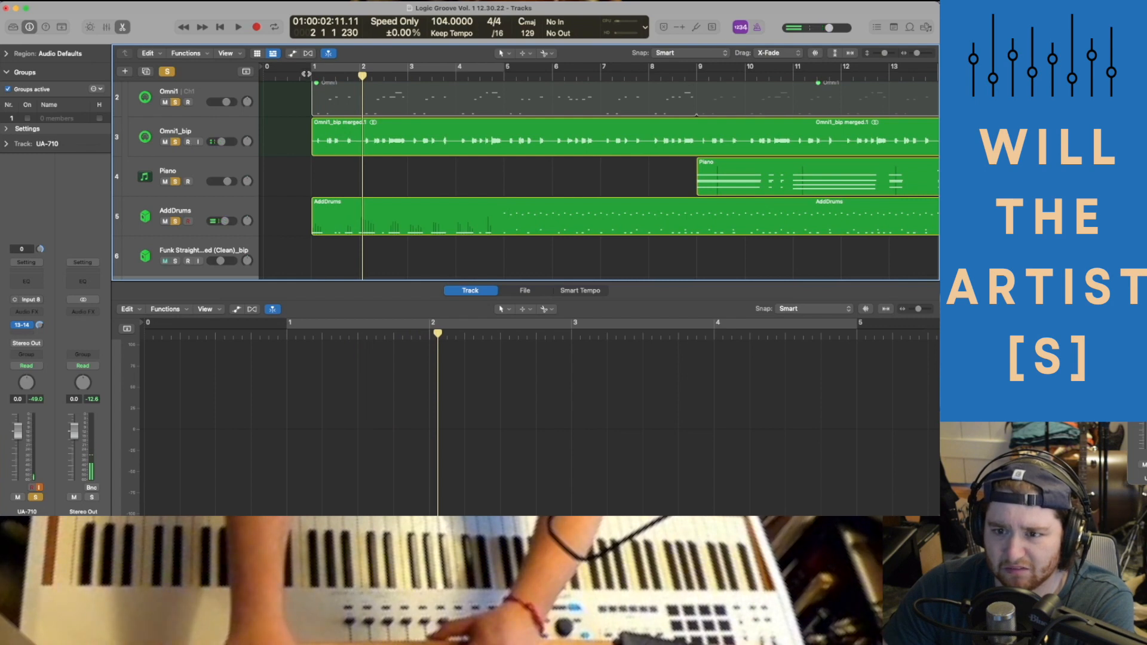
key("Return")
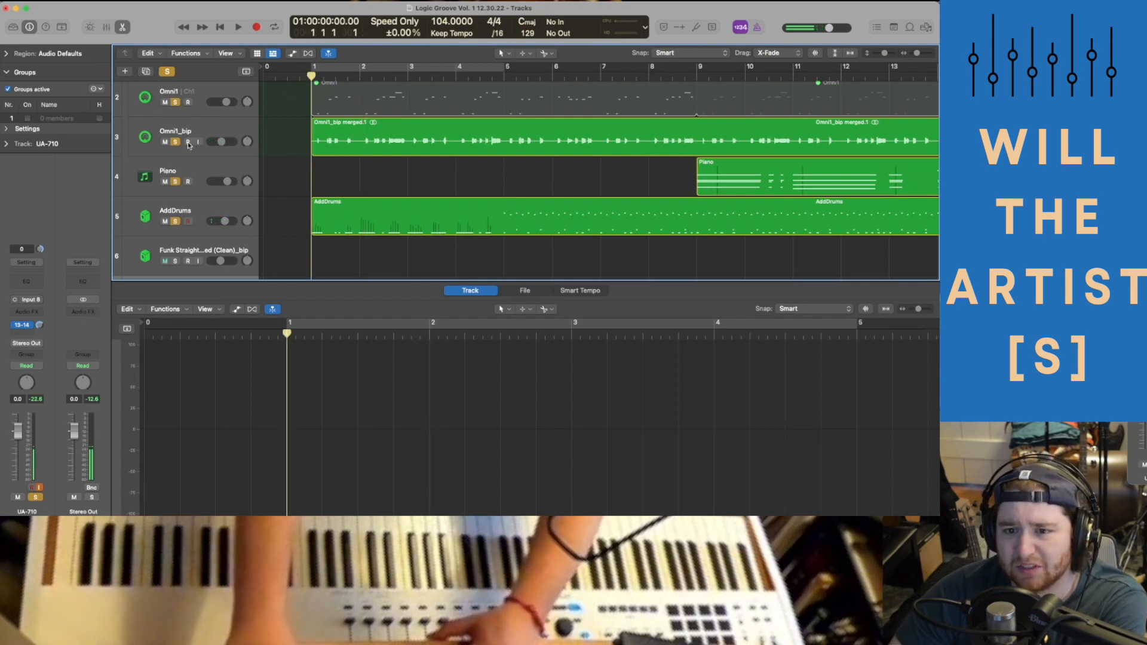
Take the AddDrums track out of solo and listen to the Omni part from bar 1.
left_click(176, 222)
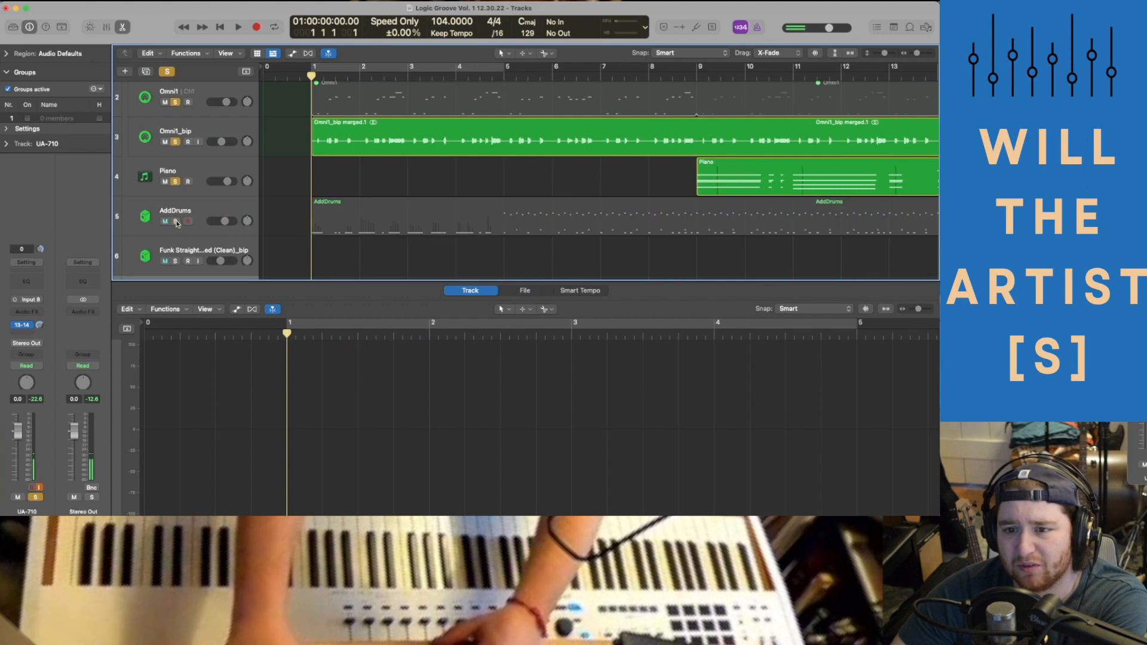
key("space")
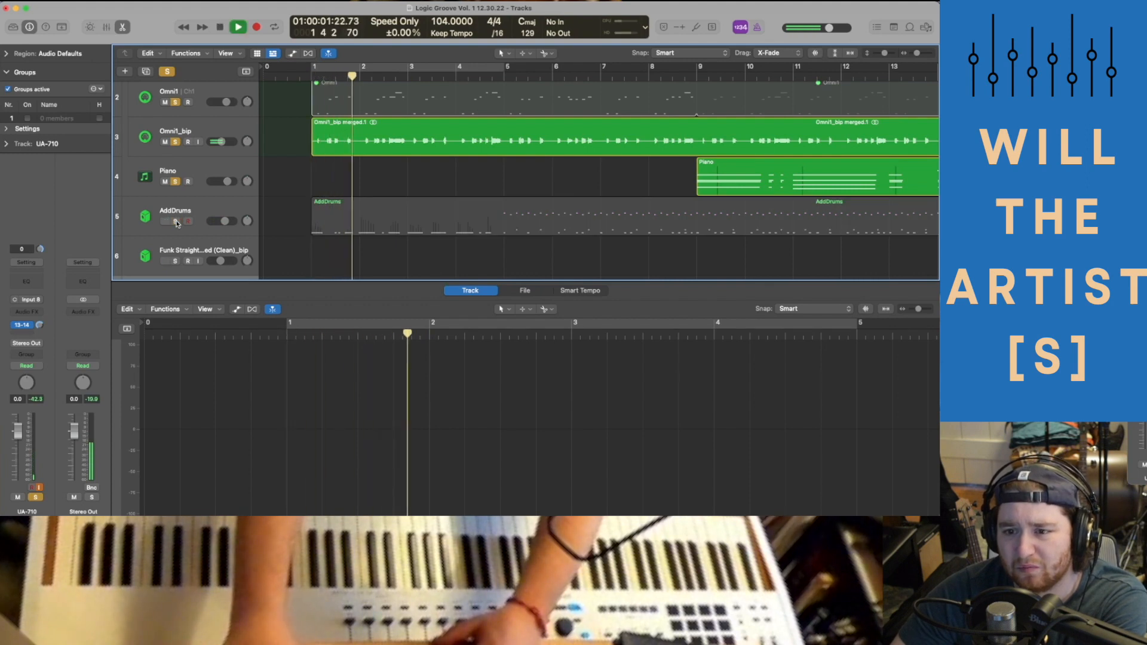
scroll(176, 224, "down", 1)
key("space")
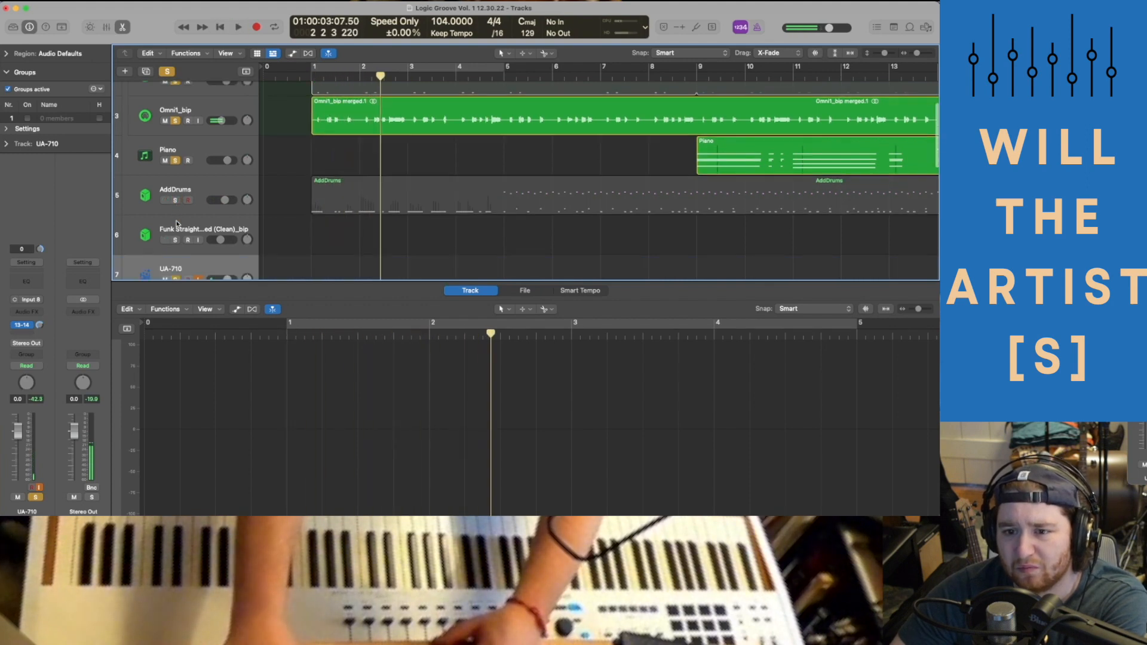
Unsolo the Omni1_bip track, solo AddDrums, and play the drums from just before bar 1.
scroll(179, 147, "up", 1)
left_click(173, 132)
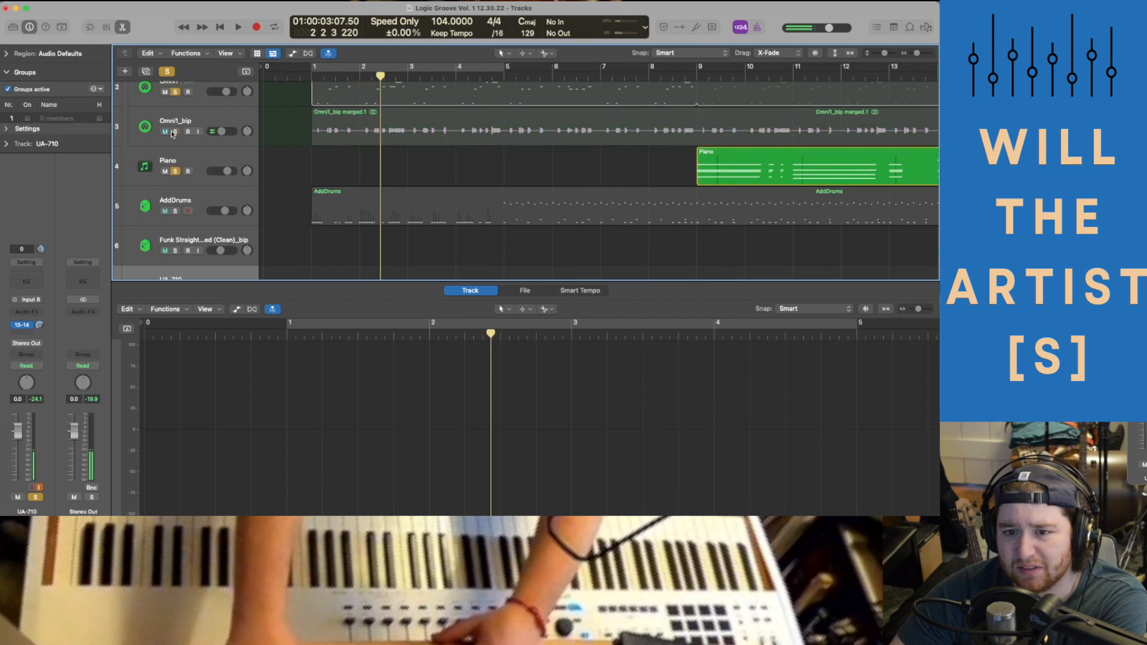
left_click(175, 212)
left_click(307, 74)
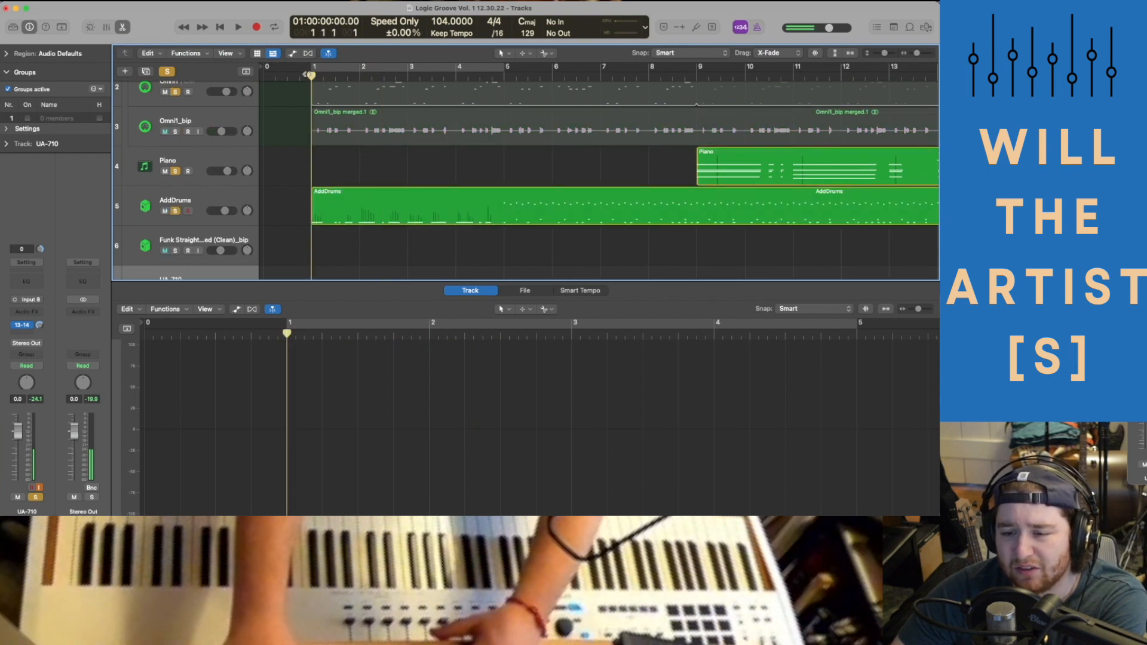
left_click(305, 74)
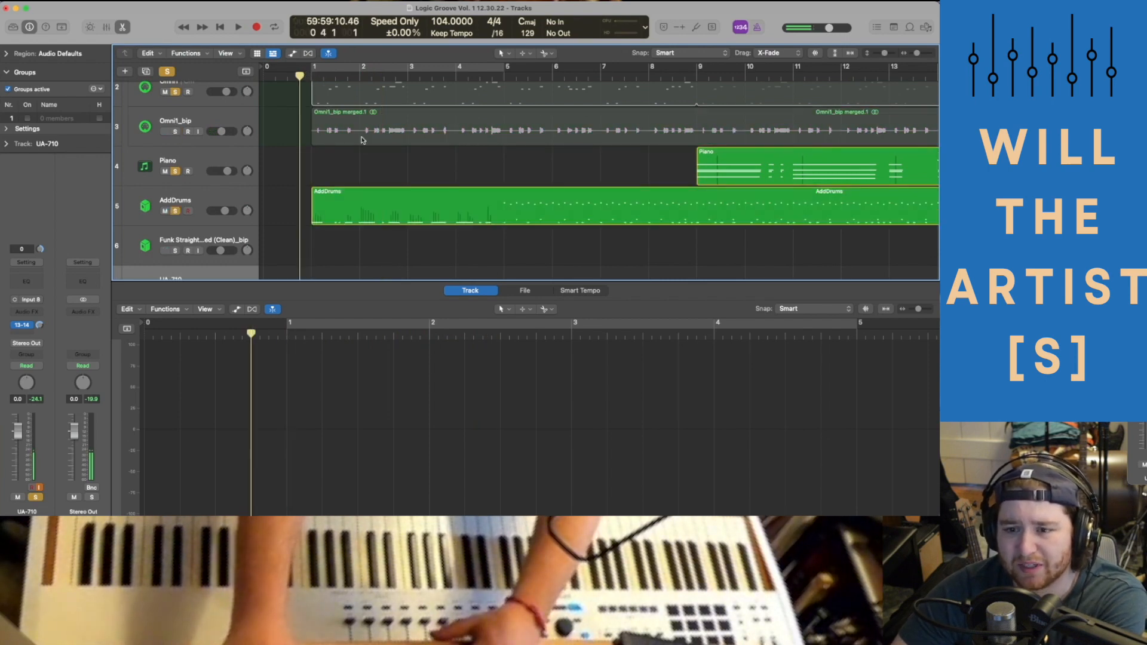
key("space")
Open the AddDrums region in the piano roll and play its kick notes through the start of bar 2.
left_click(350, 222)
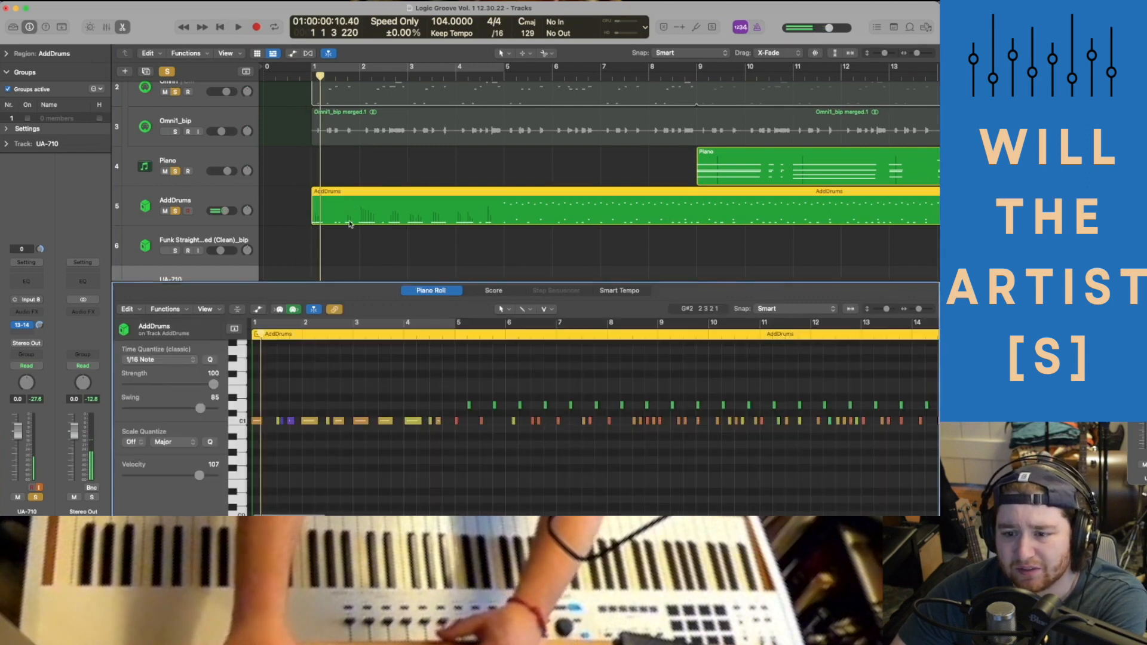
scroll(348, 385, "left", 3)
scroll(347, 394, "down", 5)
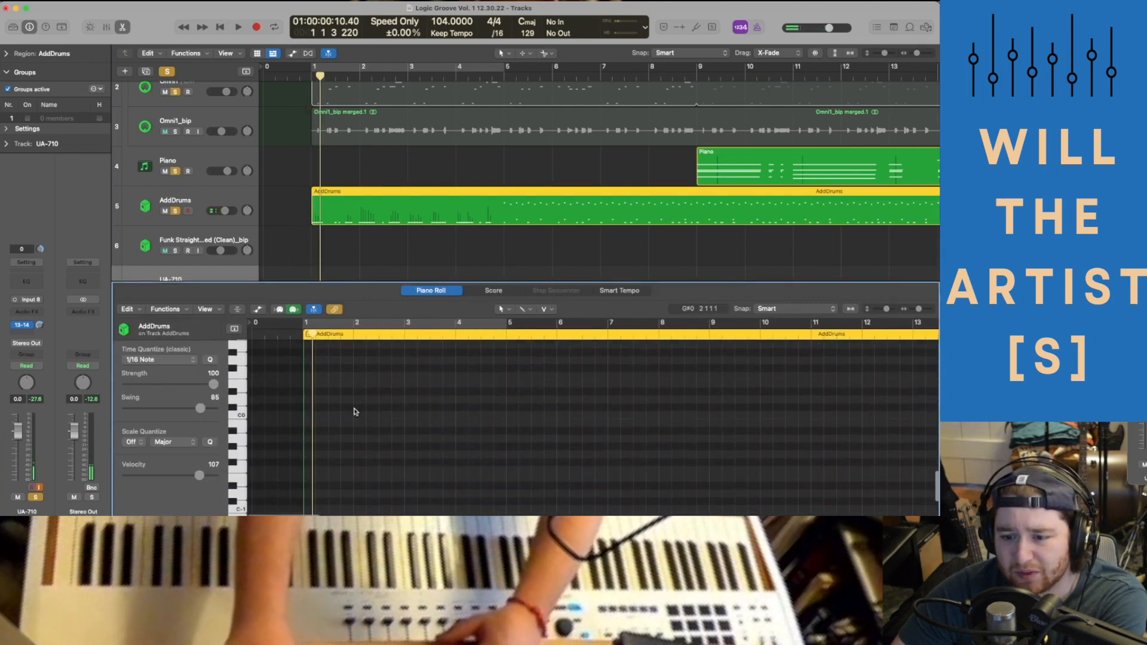
scroll(354, 411, "up", 5)
scroll(356, 412, "down", 10)
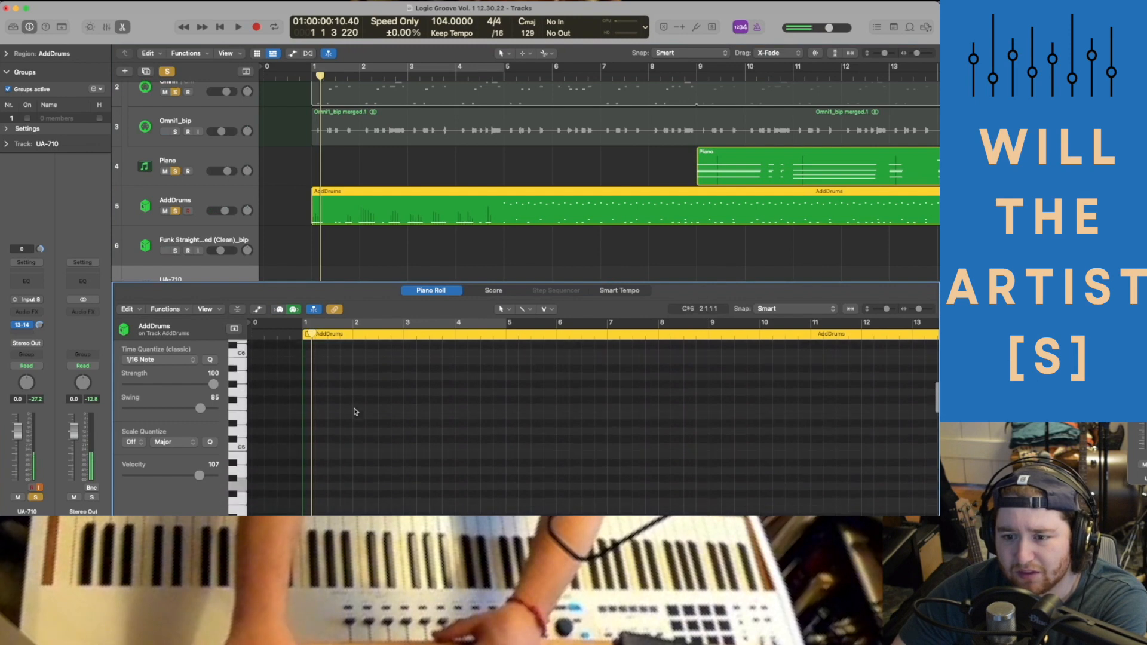
key("space")
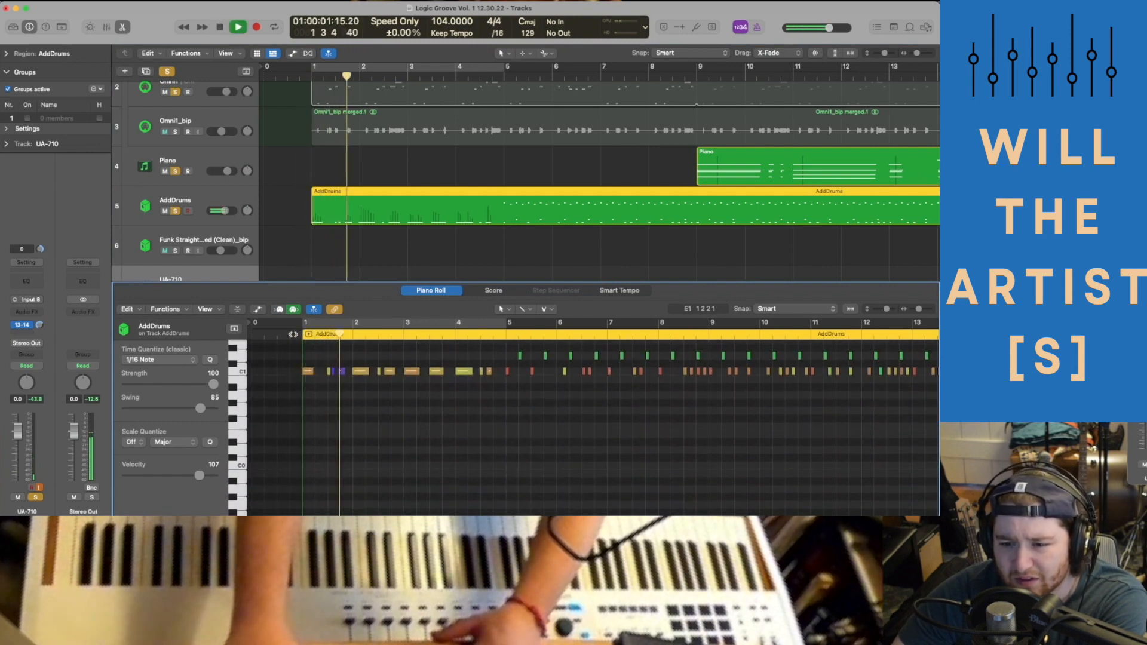
key("space")
Examine the first C1 kick note's event details and the velocity of the quiet kick note midway through bar 1.
left_click(342, 372)
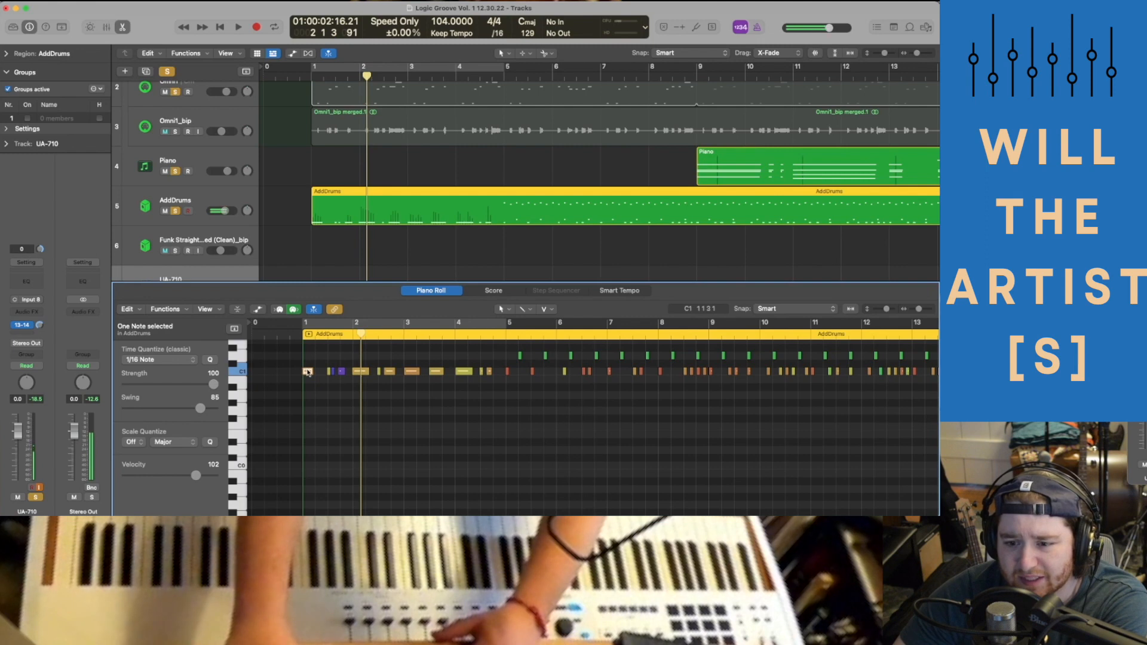
double_click(307, 371)
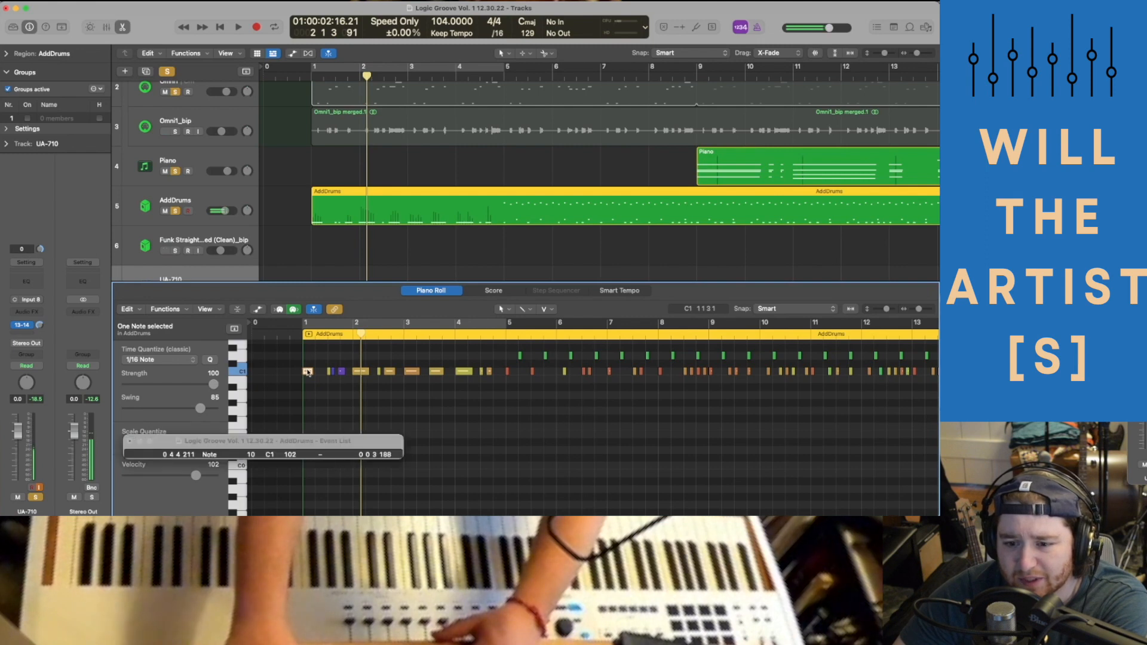
left_click(130, 441)
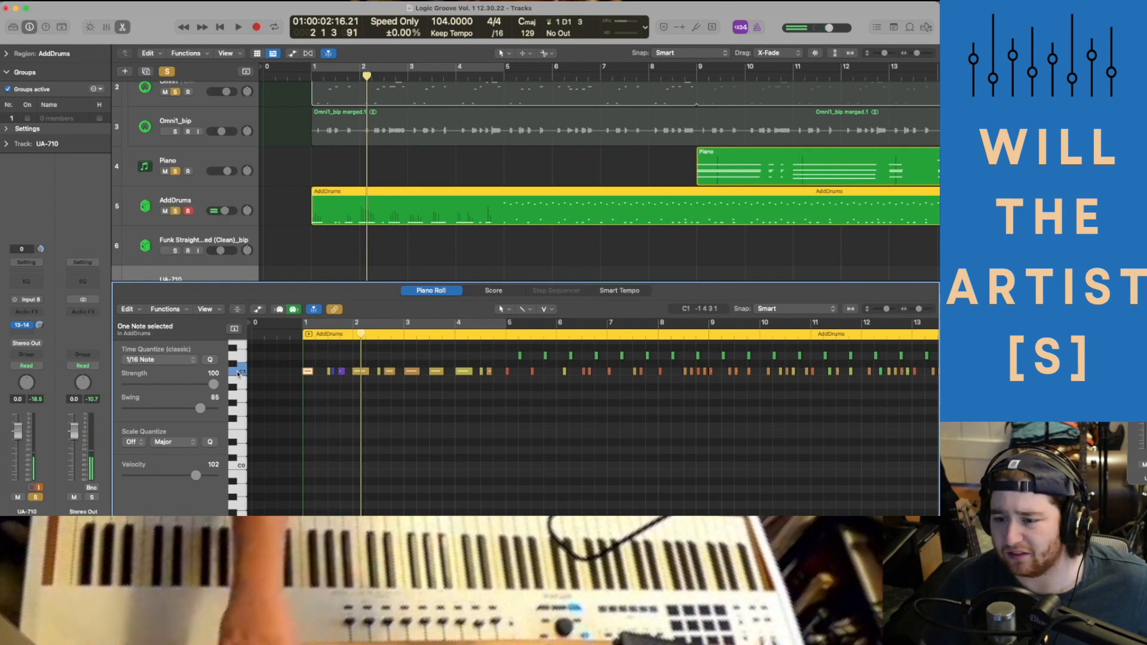
scroll(275, 469, "up", 5)
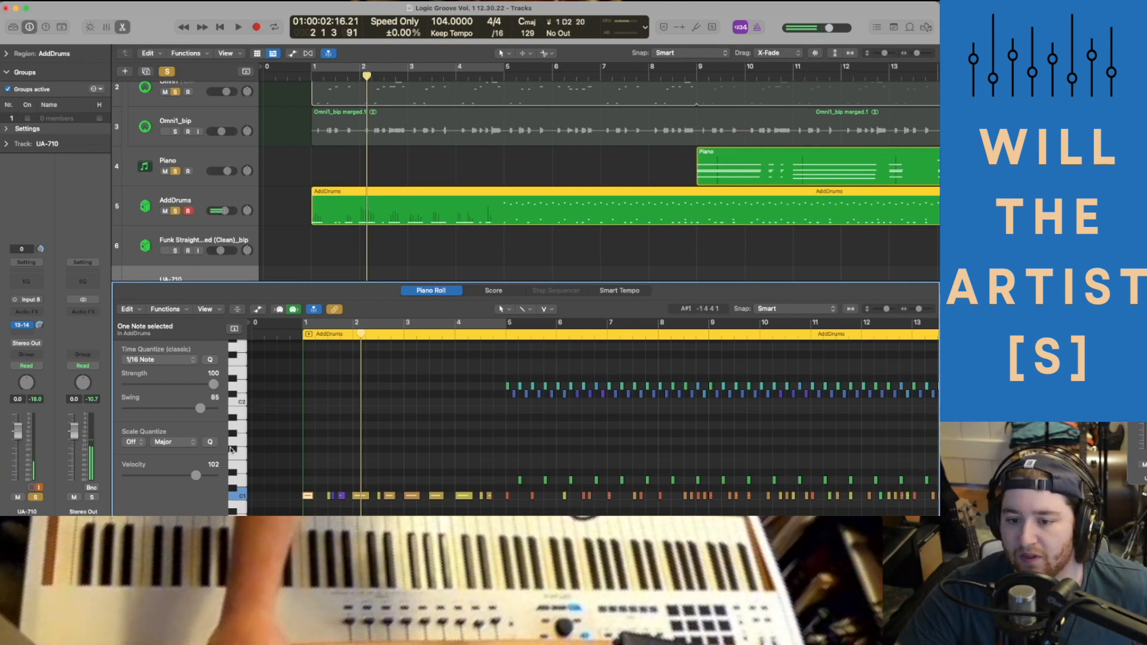
scroll(307, 497, "down", 2)
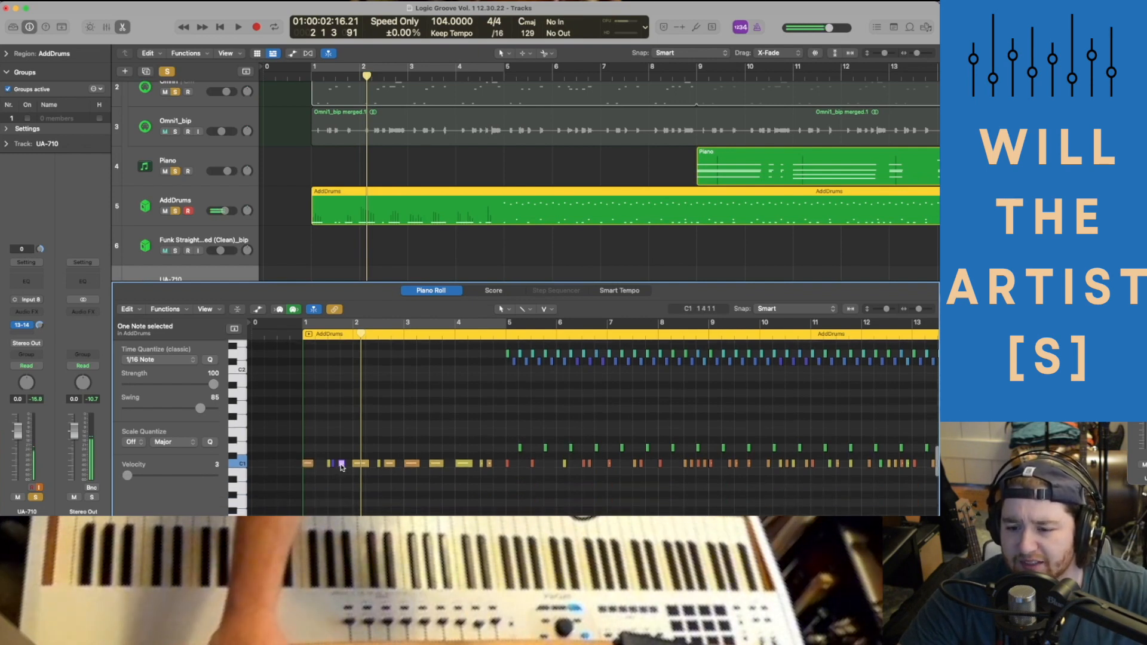
left_click_drag(343, 464, 341, 467)
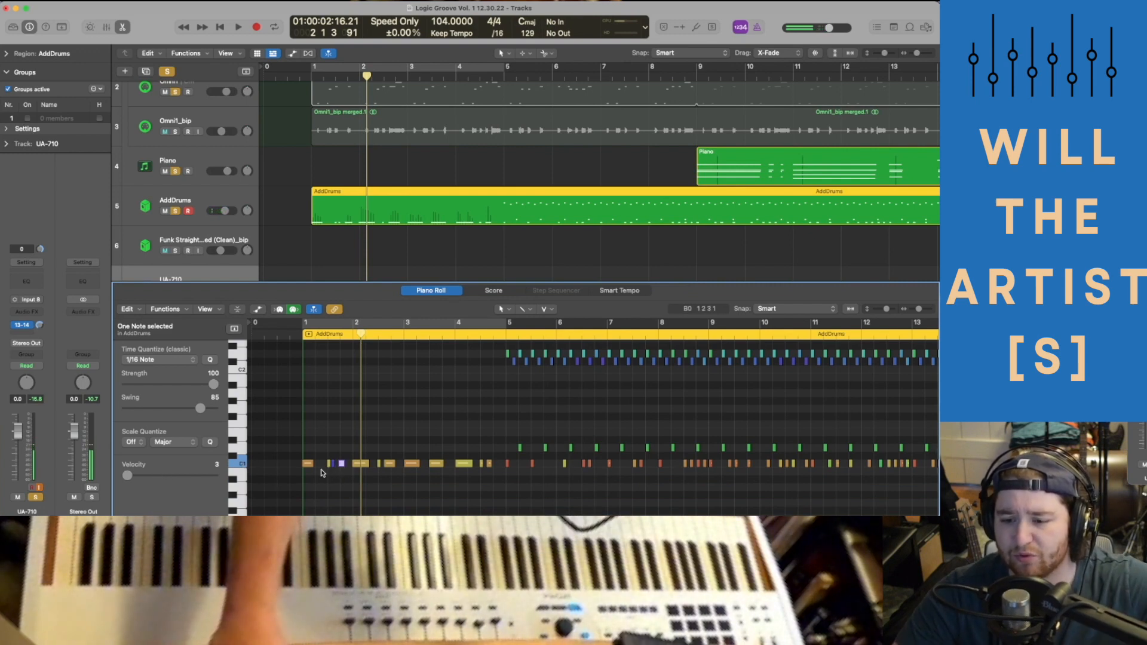
Try a velocity of 62 on the first C1 kick note and check it in the note's event details.
left_click(335, 466)
left_click(334, 464)
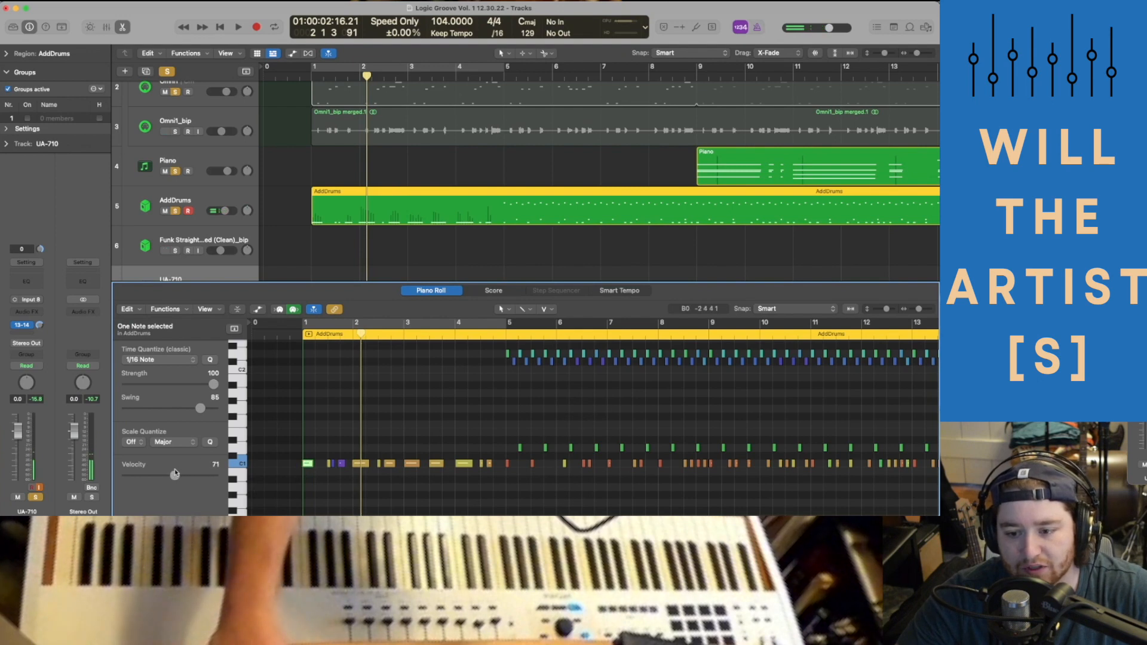
left_click_drag(171, 467, 167, 468)
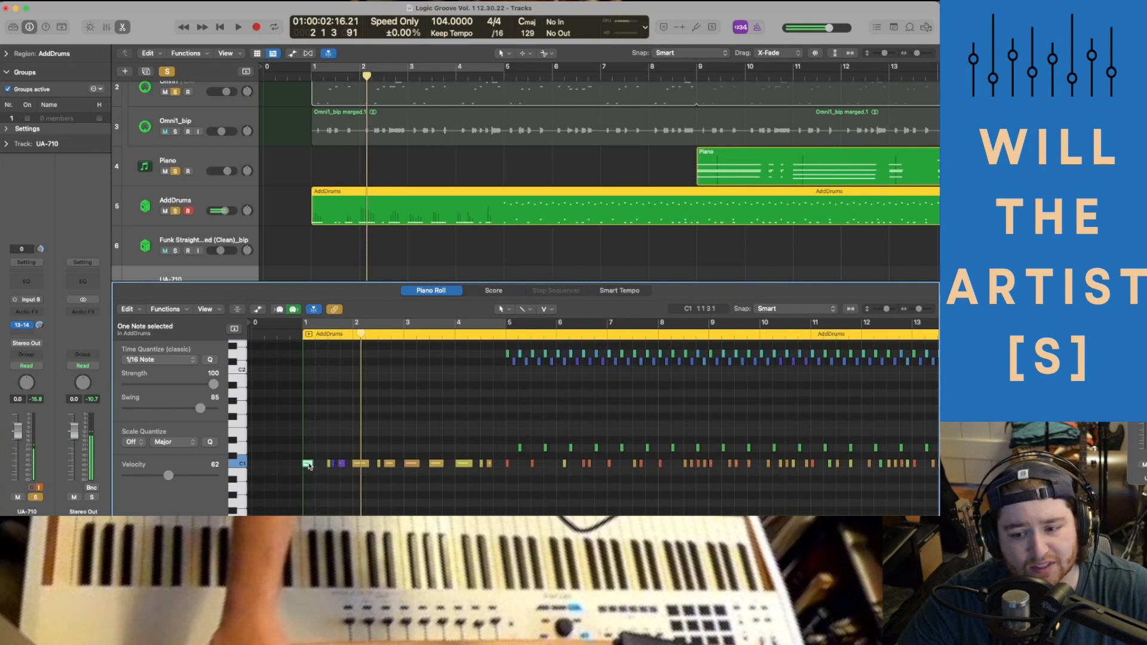
double_click(309, 464)
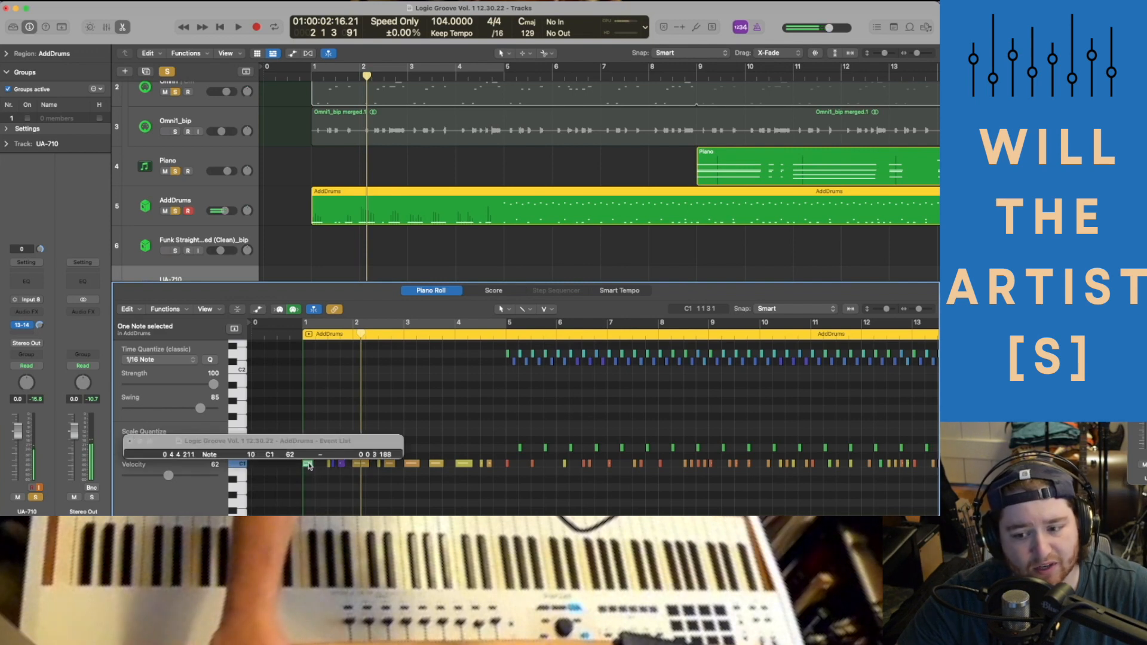
left_click(128, 442)
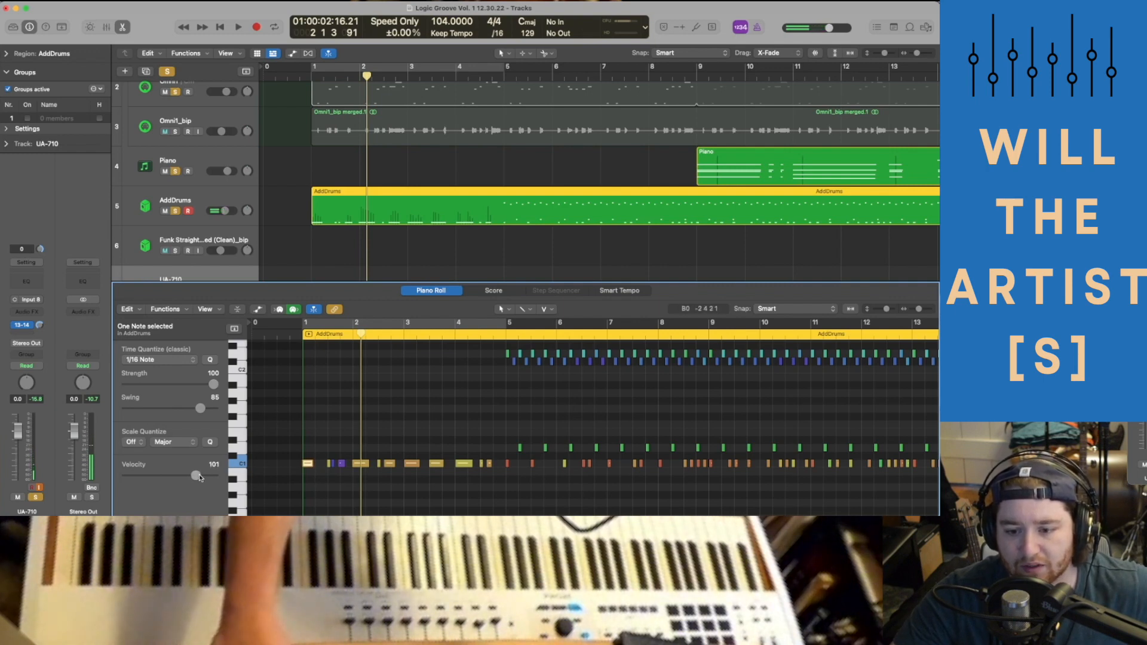
Try velocities of 107 and 127 on the first C1 kick note, checking each in the note's event details.
key("alt+e")
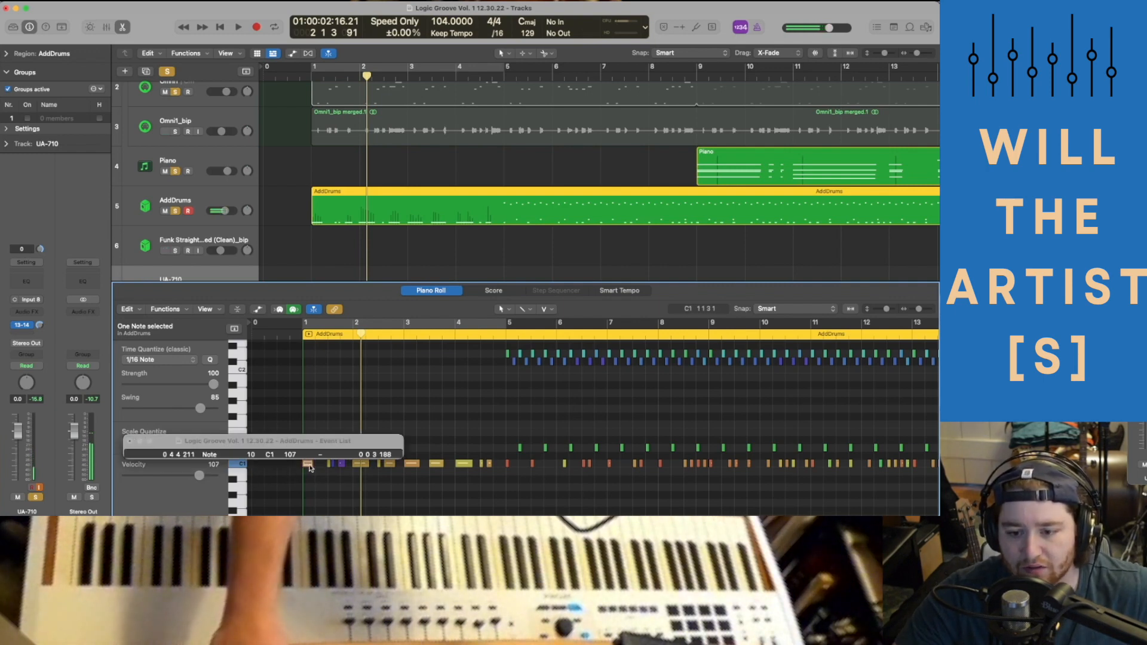
left_click(129, 442)
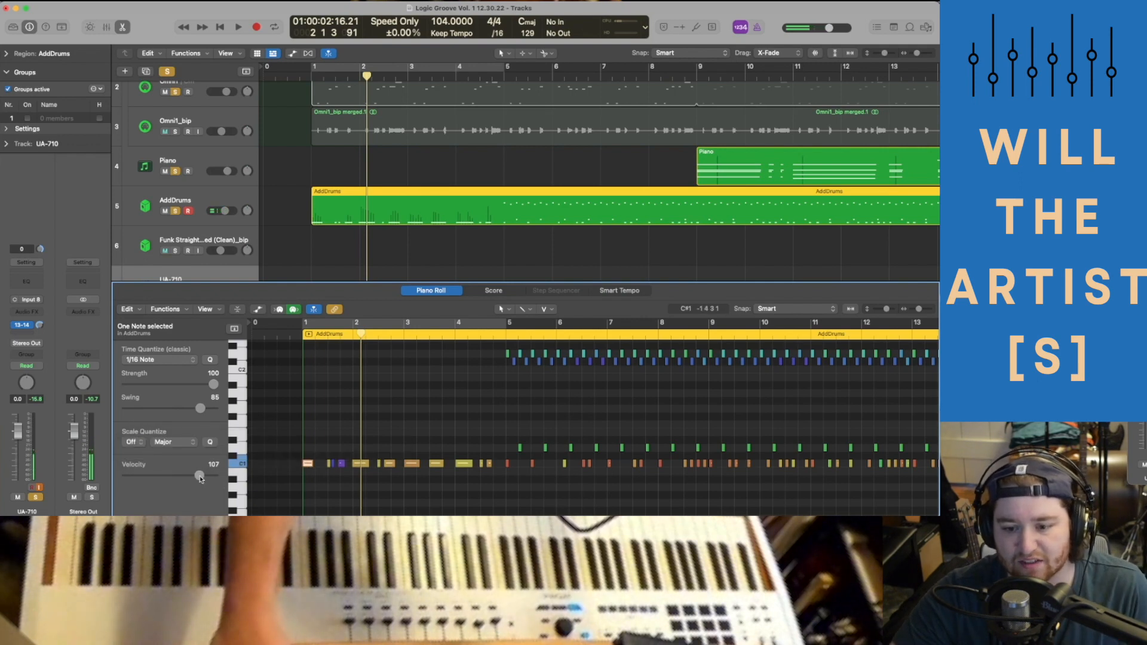
left_click_drag(199, 475, 207, 476)
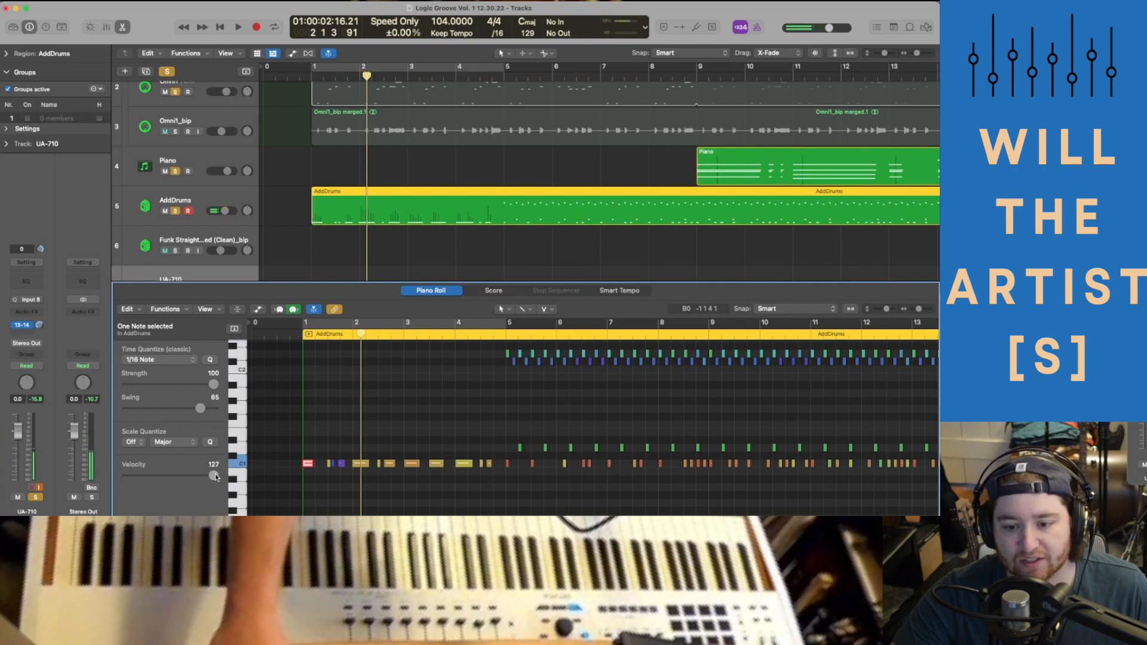
double_click(308, 464)
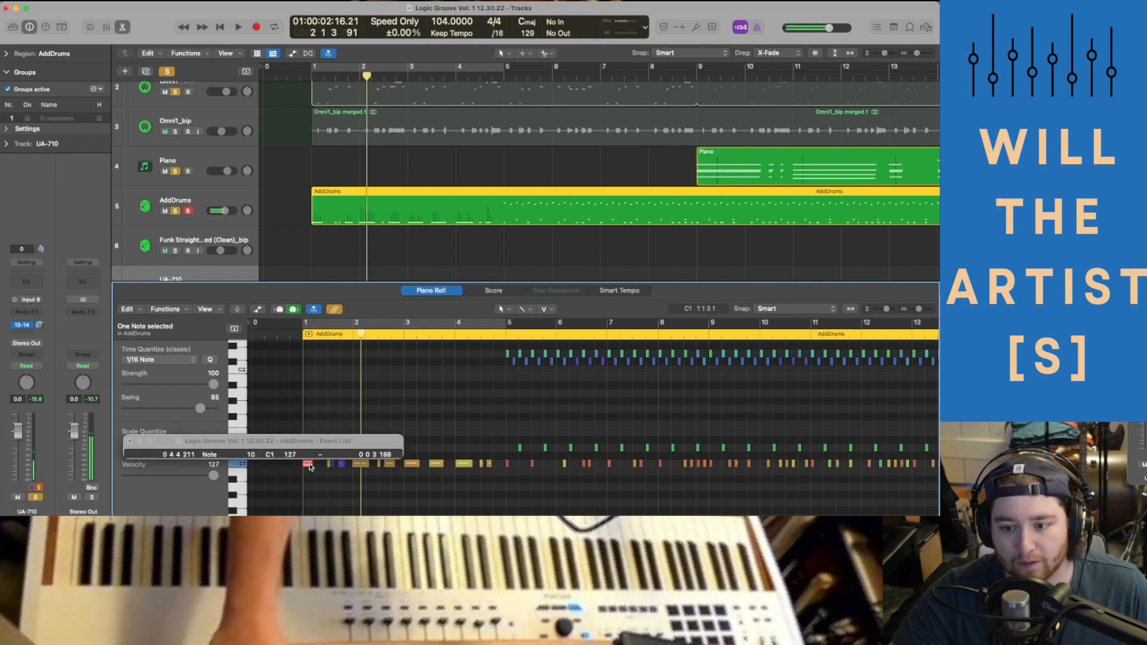
left_click(130, 442)
Set the velocity of the first C1 kick note in the AddDrums region to 97.
left_click_drag(204, 476, 192, 474)
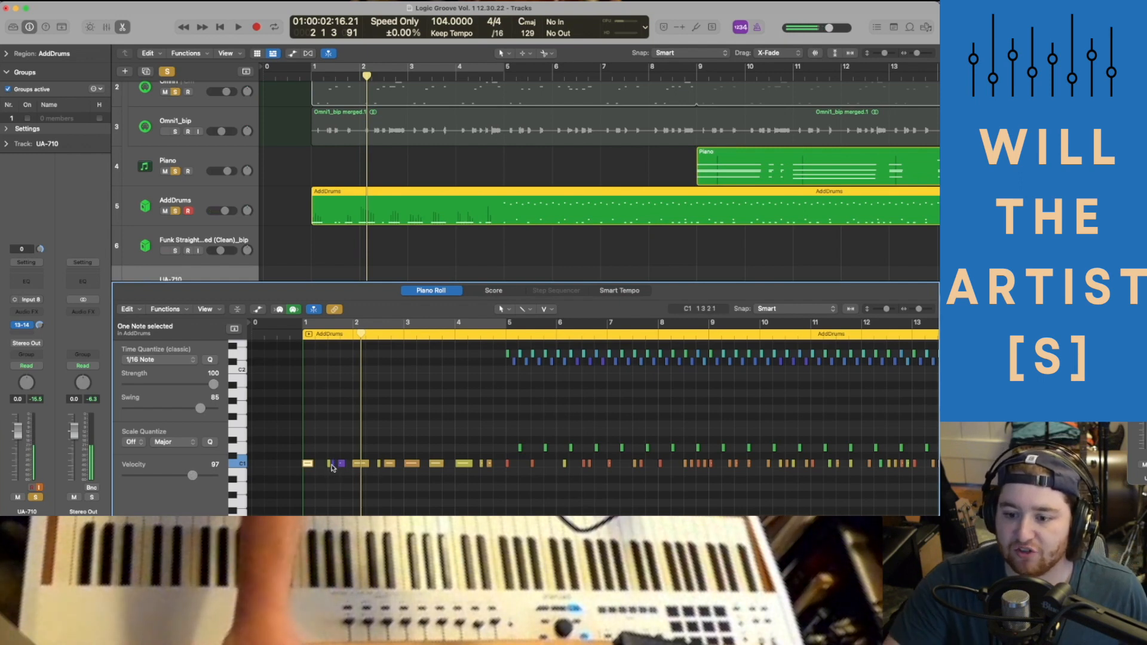
mouse_move(333, 468)
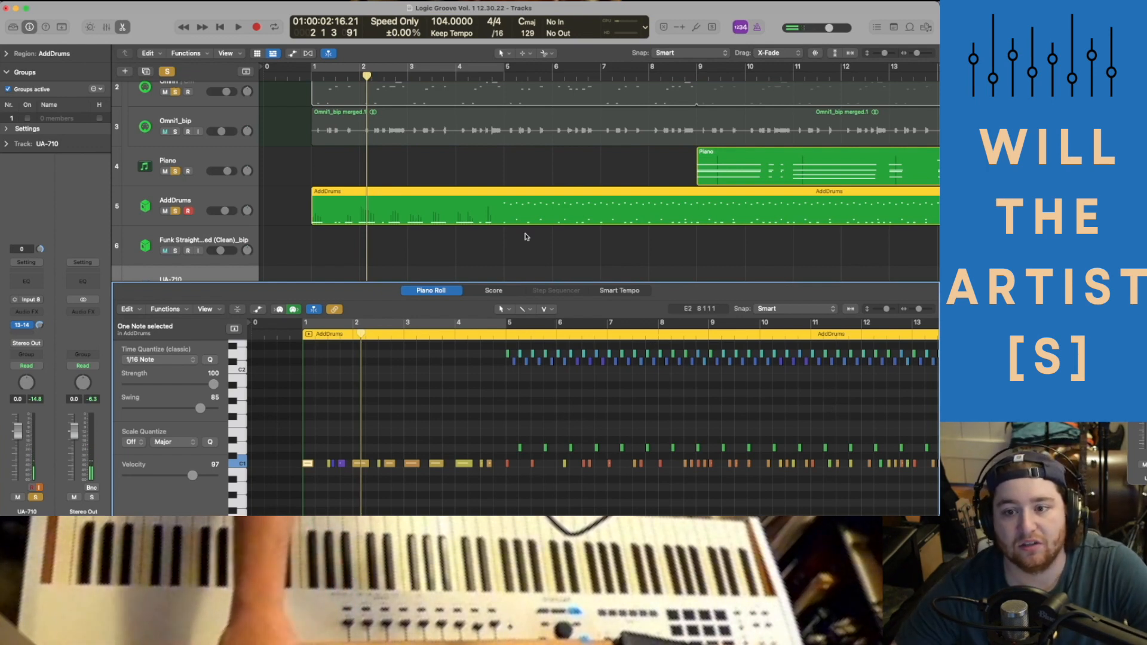
scroll(526, 237, "down", 3)
scroll(526, 237, "up", 1)
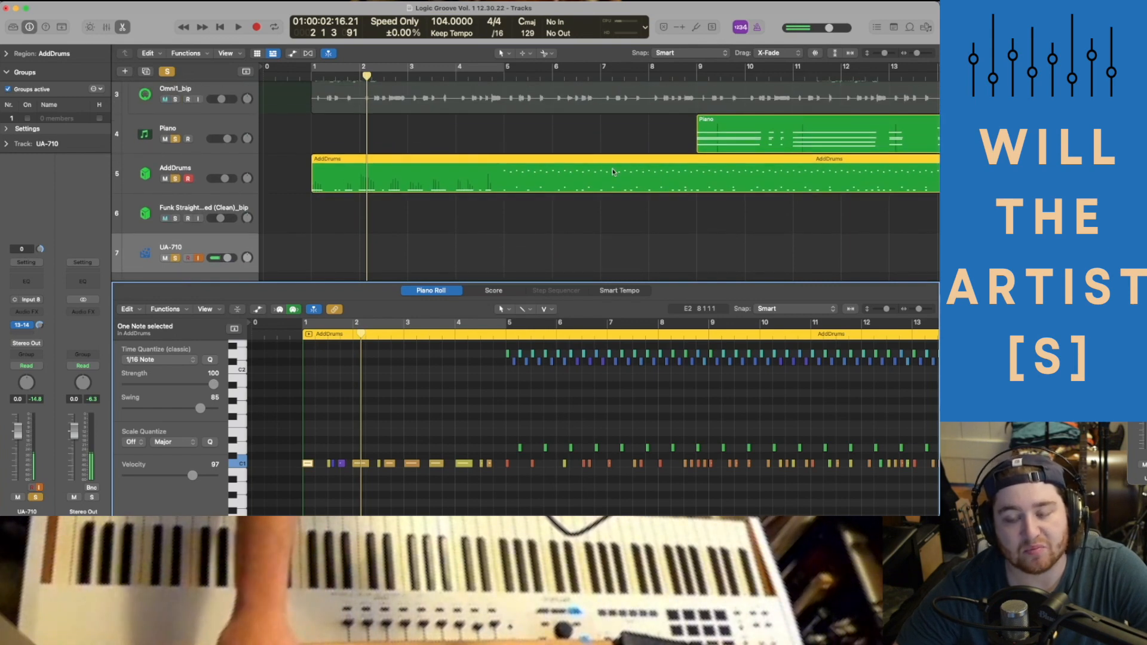
scroll(578, 171, "up", 2)
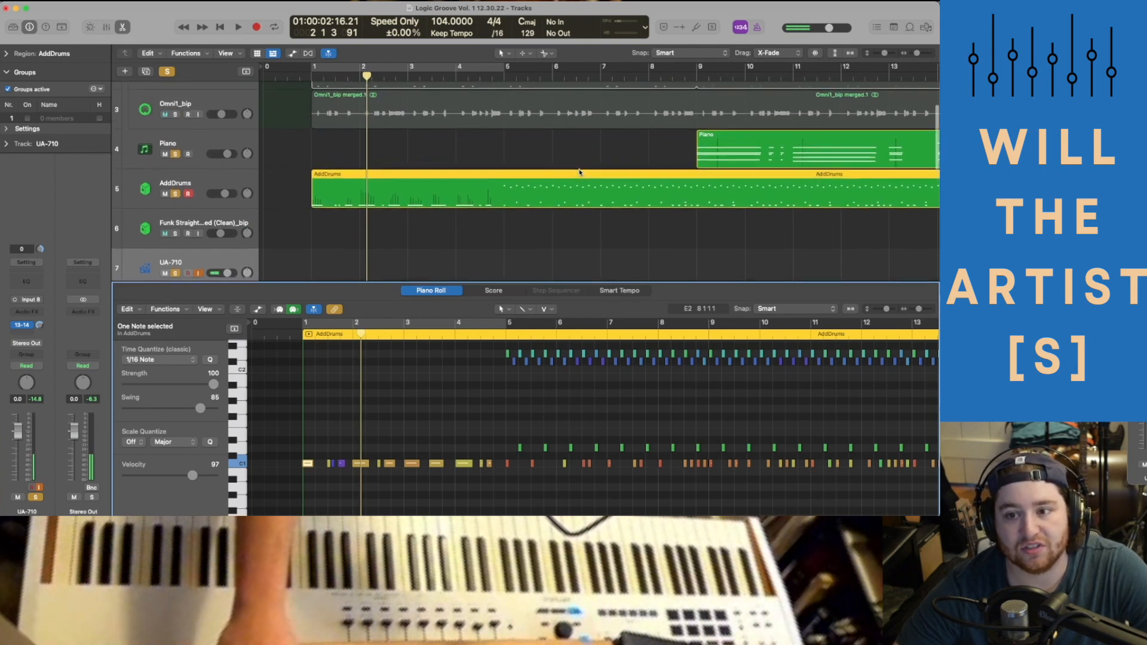
scroll(579, 172, "down", 2)
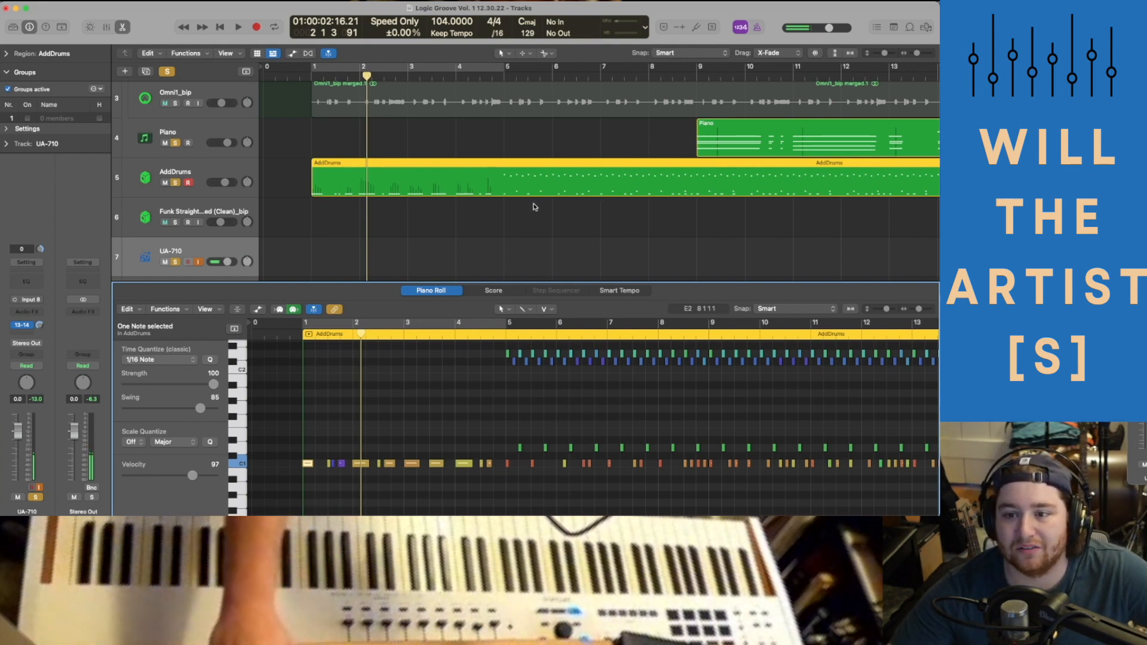
scroll(535, 207, "right", 5)
scroll(535, 208, "left", 4)
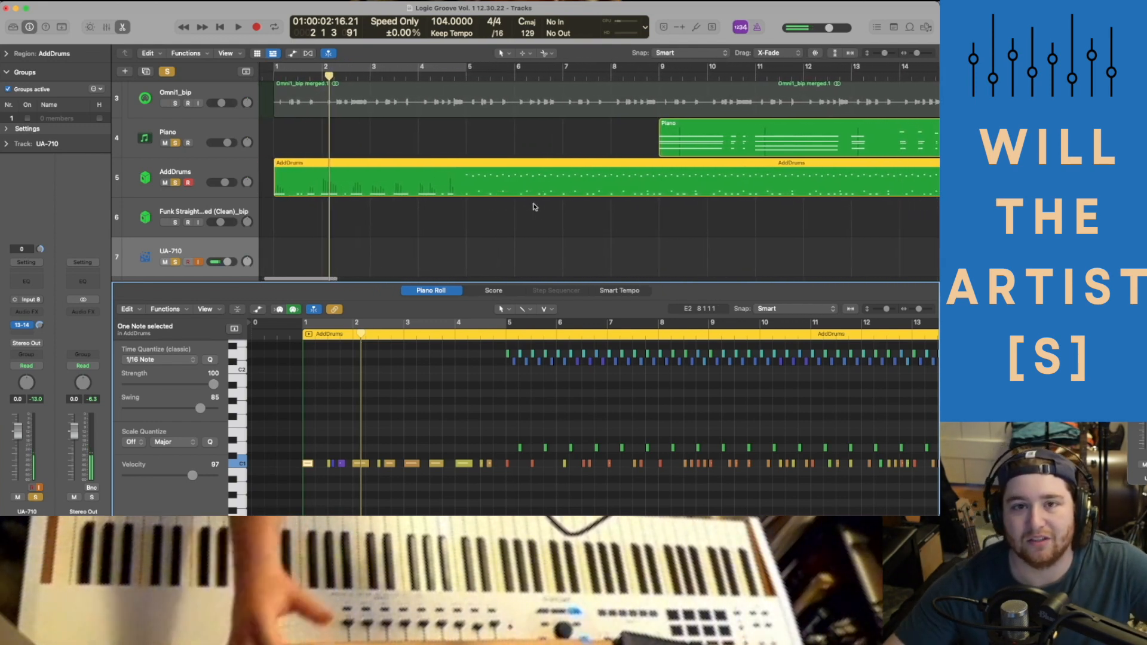